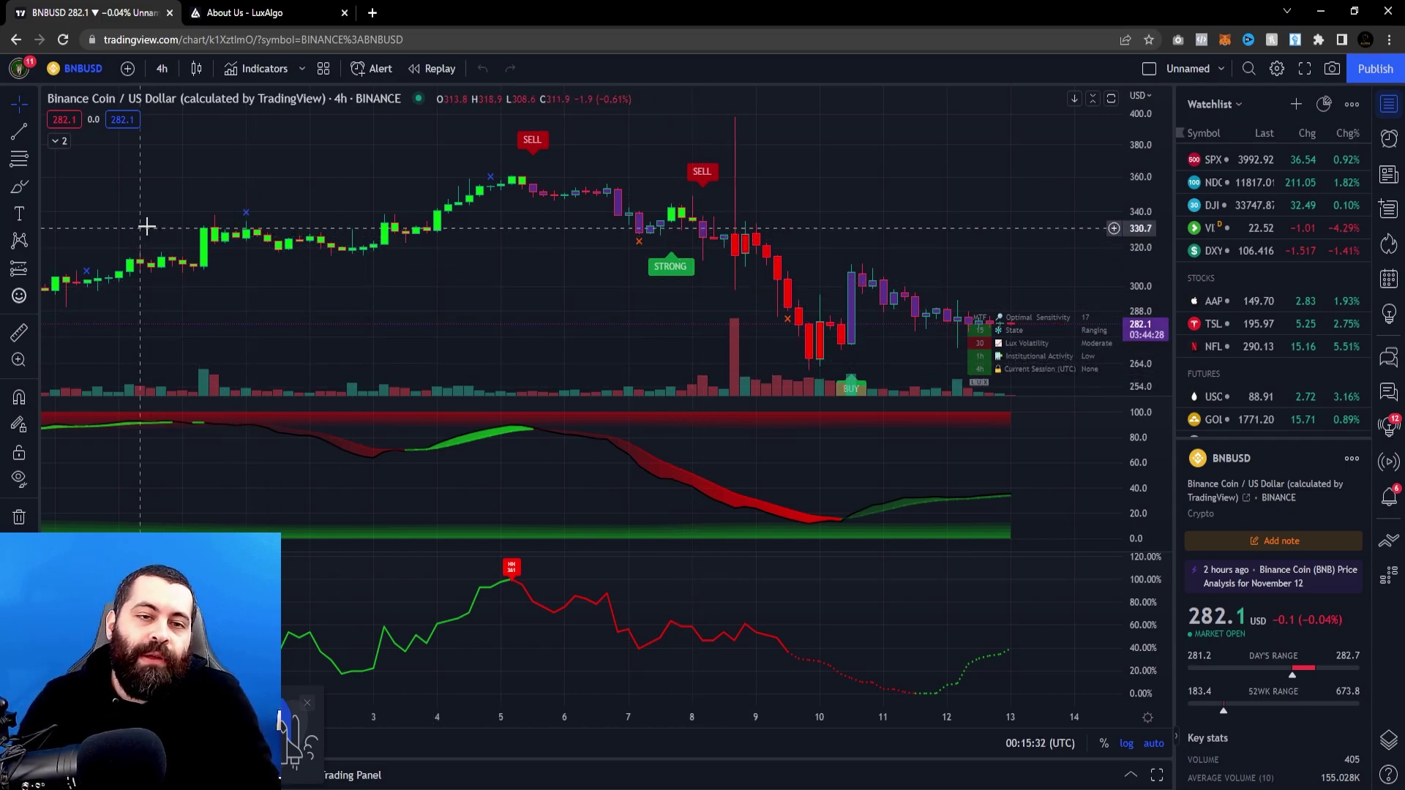
# - Set LuxAlgo Premium Signals Sensitivity to 12, then reopen the settings and close them unchanged
pyautogui.doubleClick(674, 278)
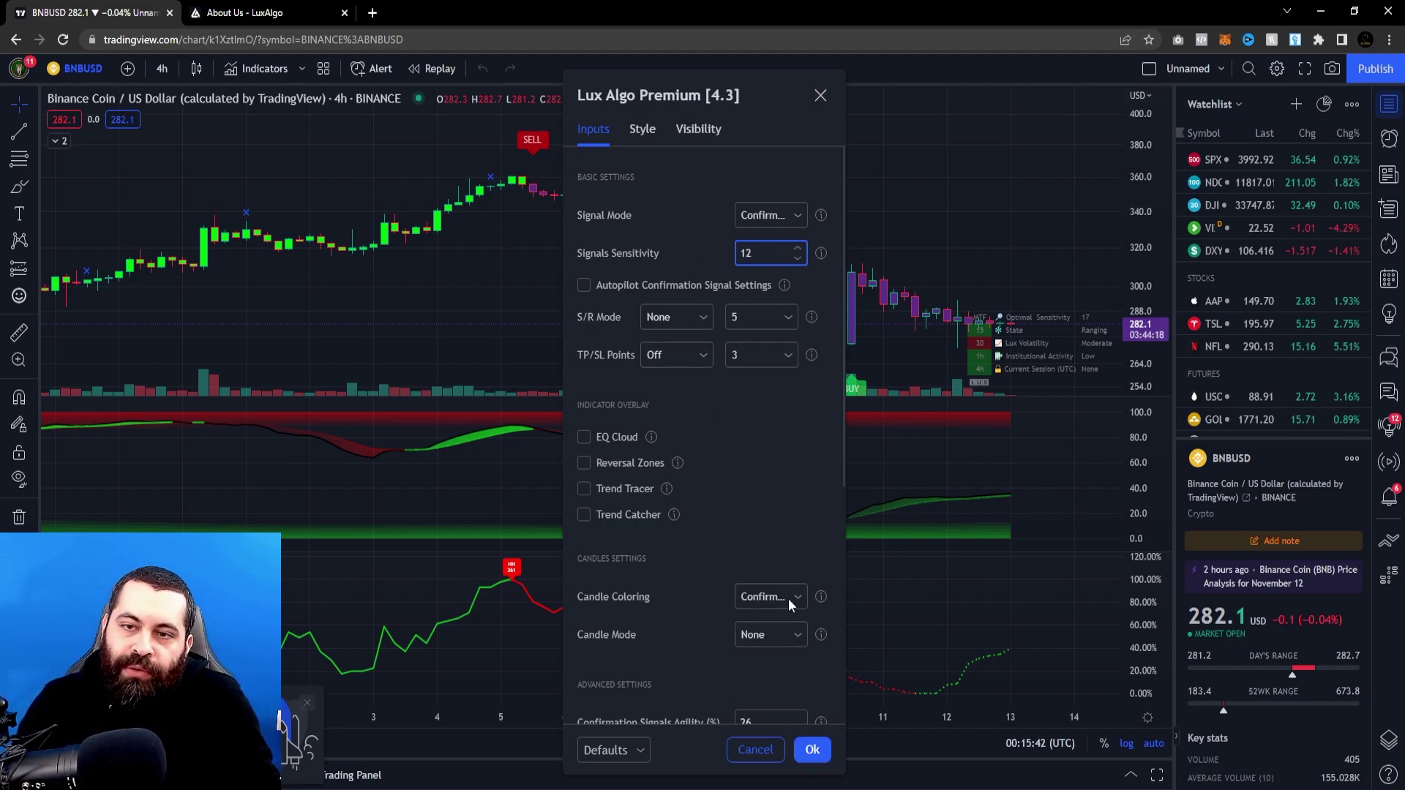
pyautogui.click(813, 752)
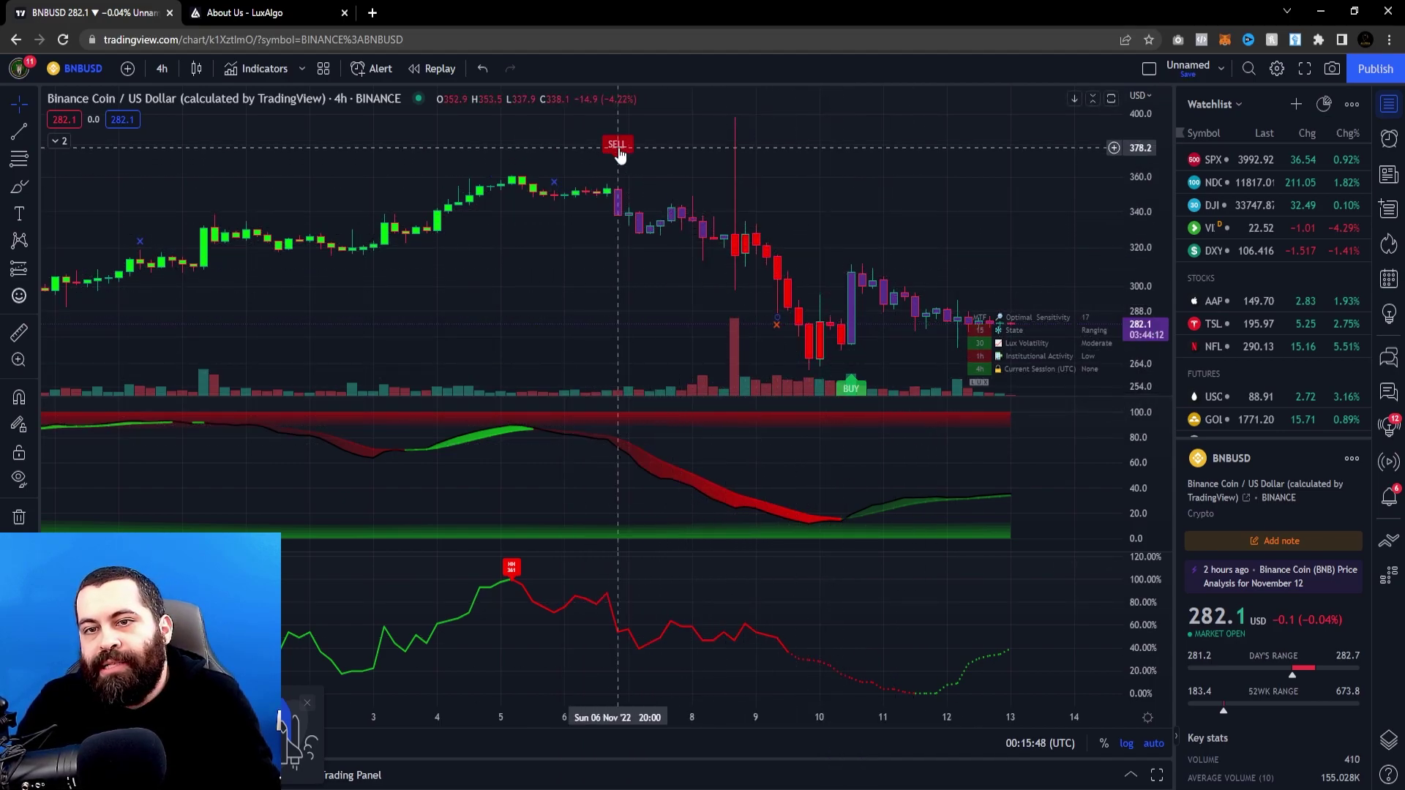
pyautogui.doubleClick(856, 396)
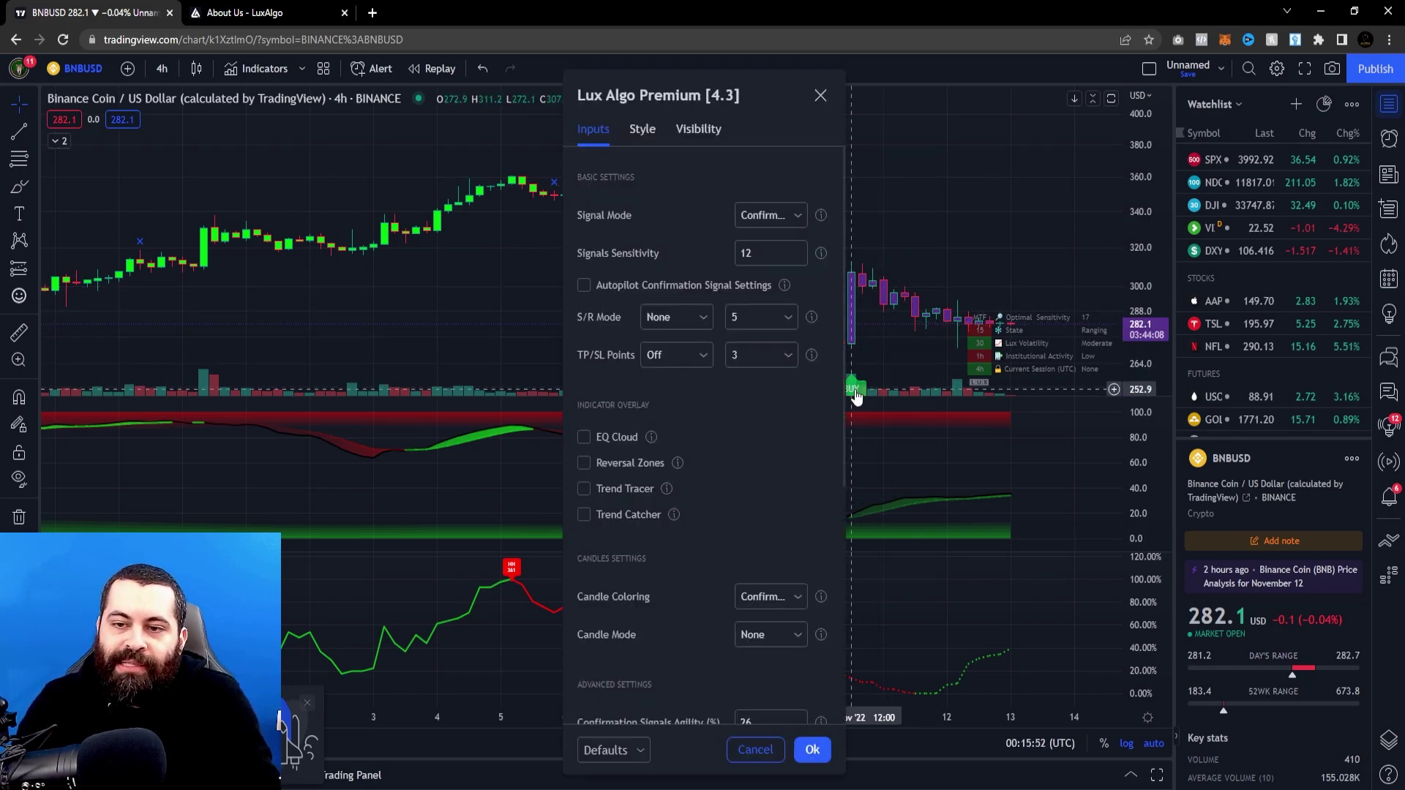
pyautogui.click(819, 96)
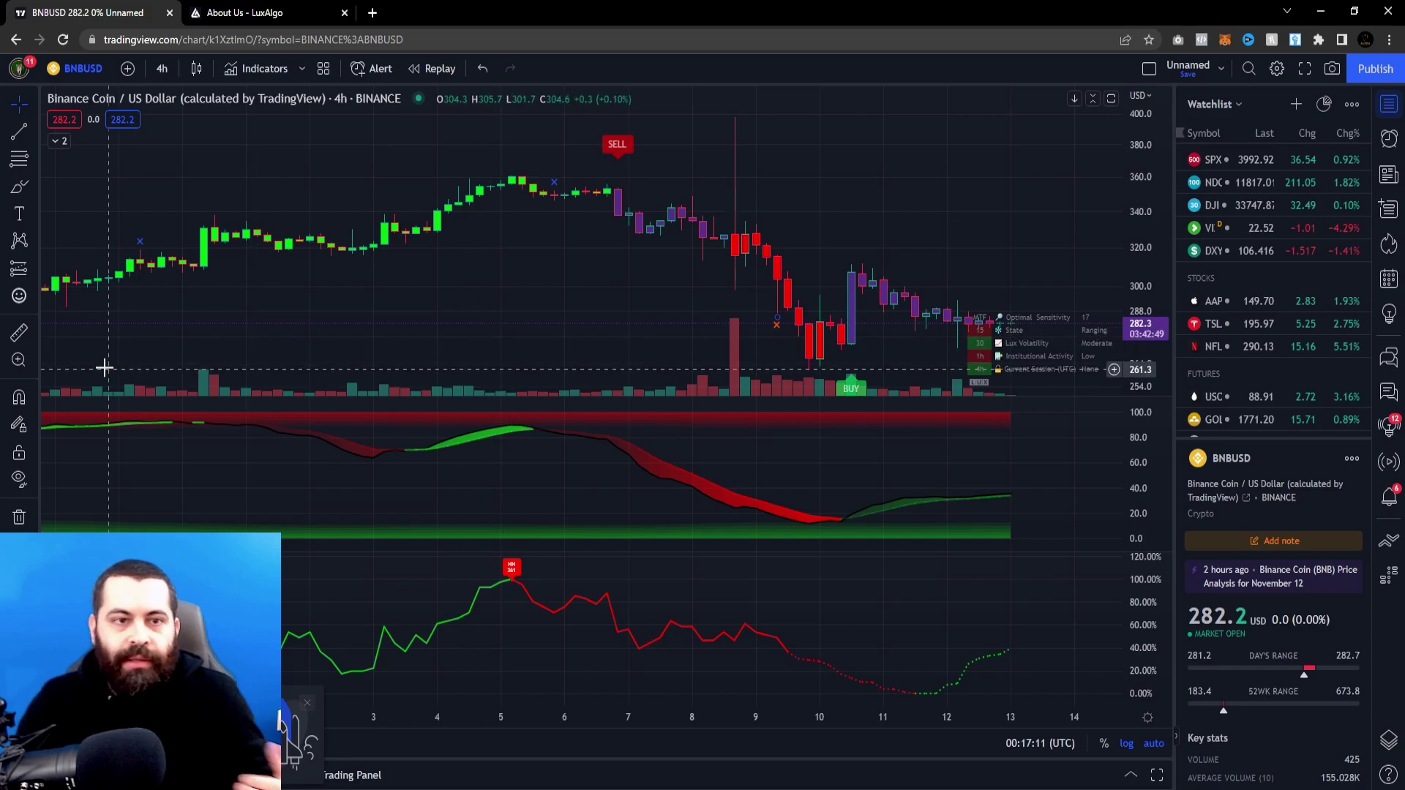
# - Zoom the BNBUSD chart and measure the drop from the 365 high: −11.8 (−3.24%) over 95 bars
pyautogui.scroll(2, 521, 311)
pyautogui.scroll(-8, 809, 320)
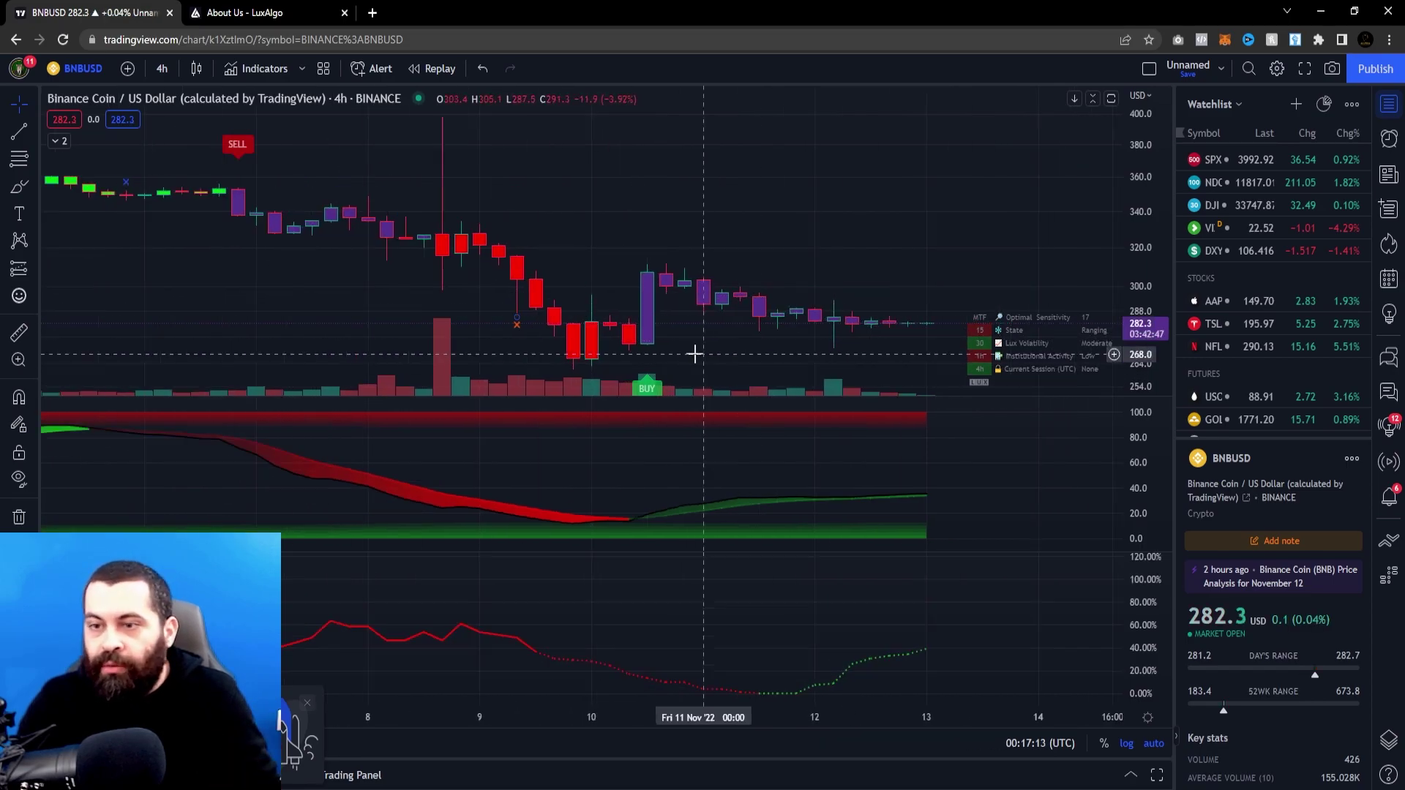
pyautogui.scroll(1, 838, 363)
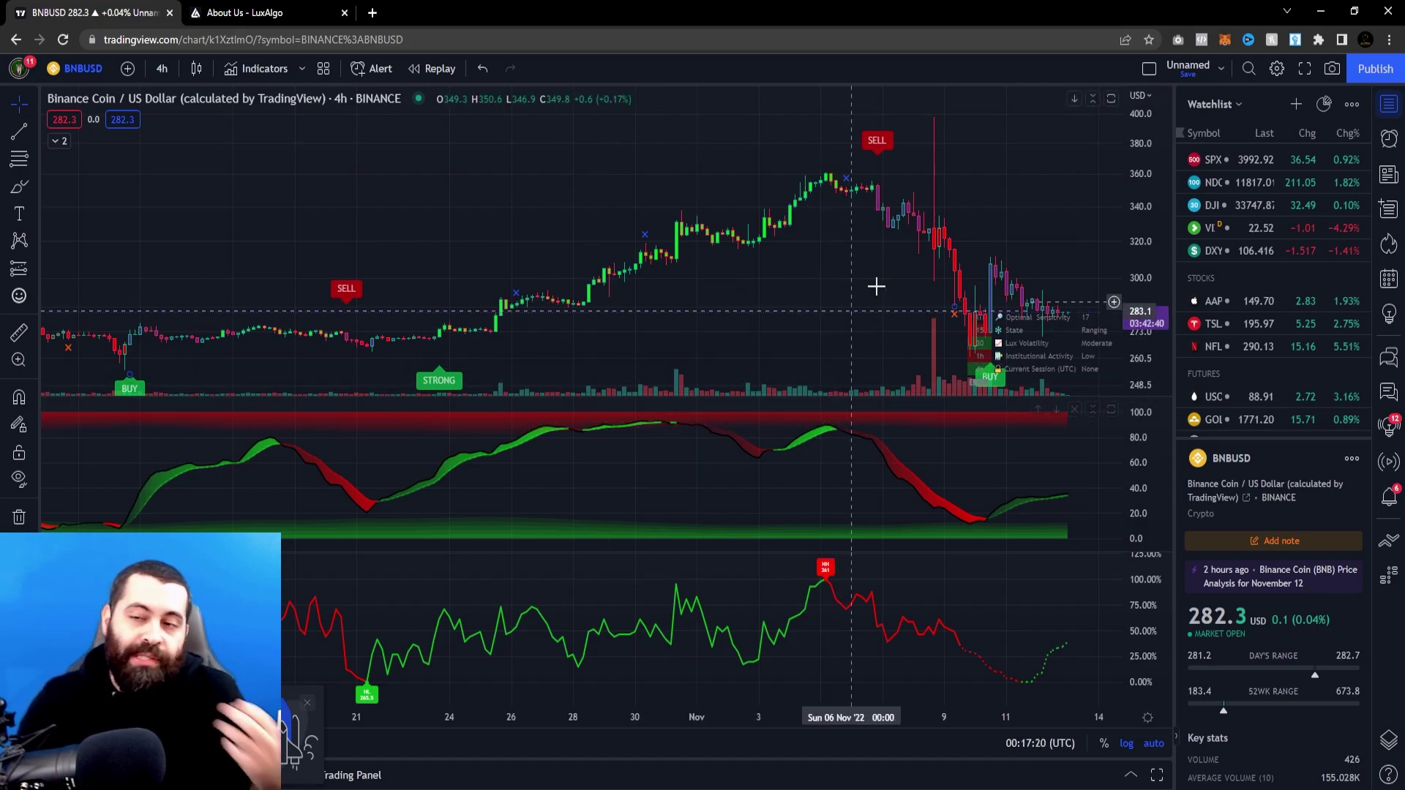
pyautogui.scroll(2, 805, 190)
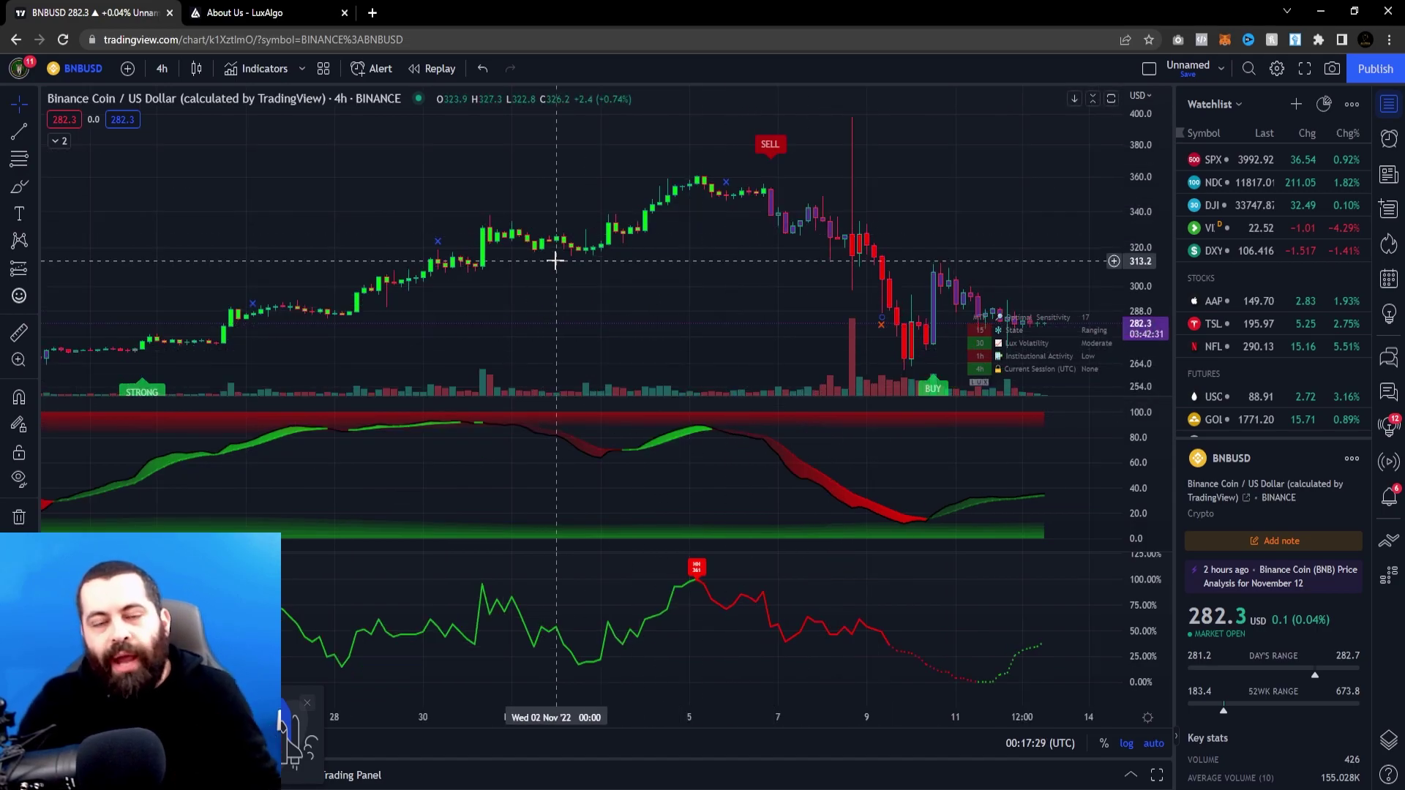
pyautogui.scroll(-2, 893, 344)
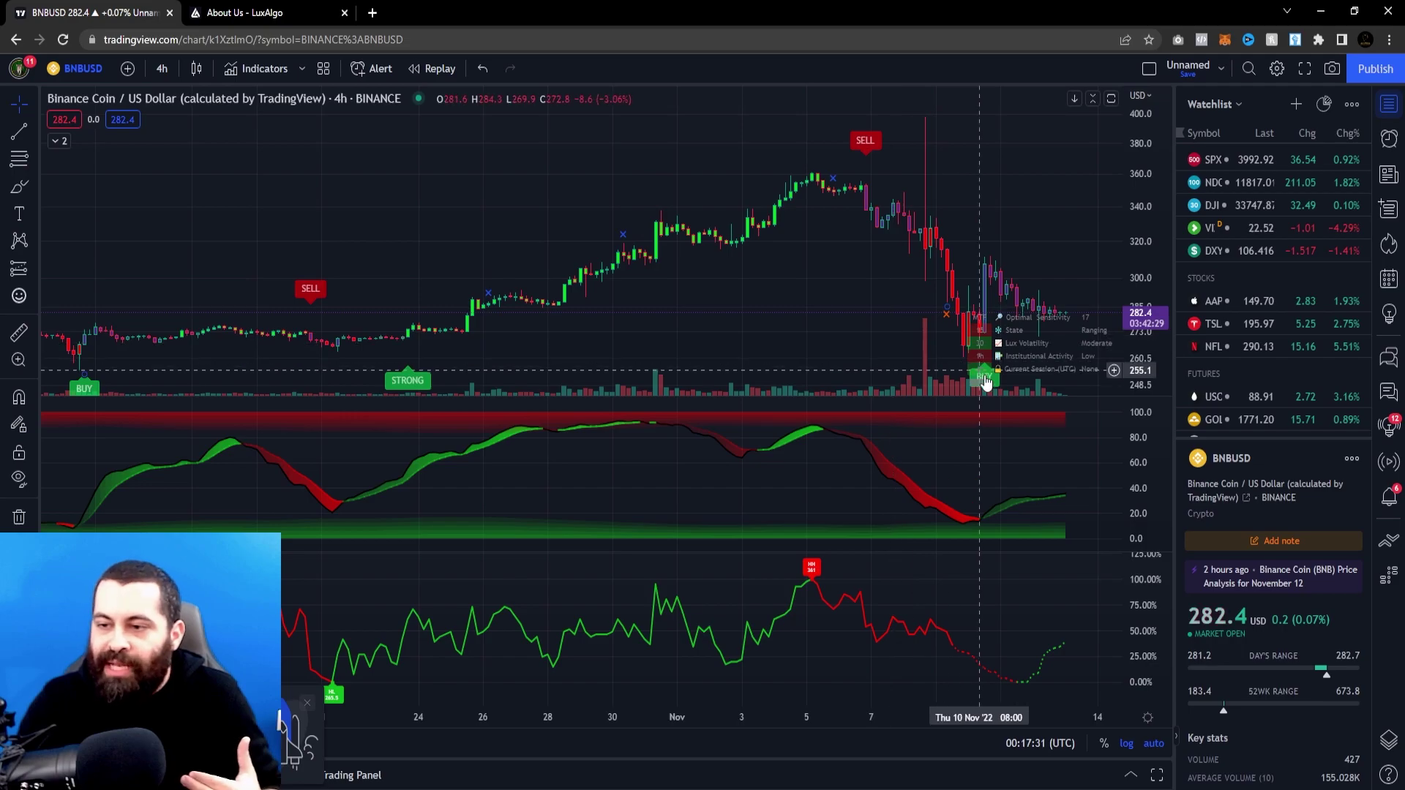
pyautogui.scroll(4, 987, 384)
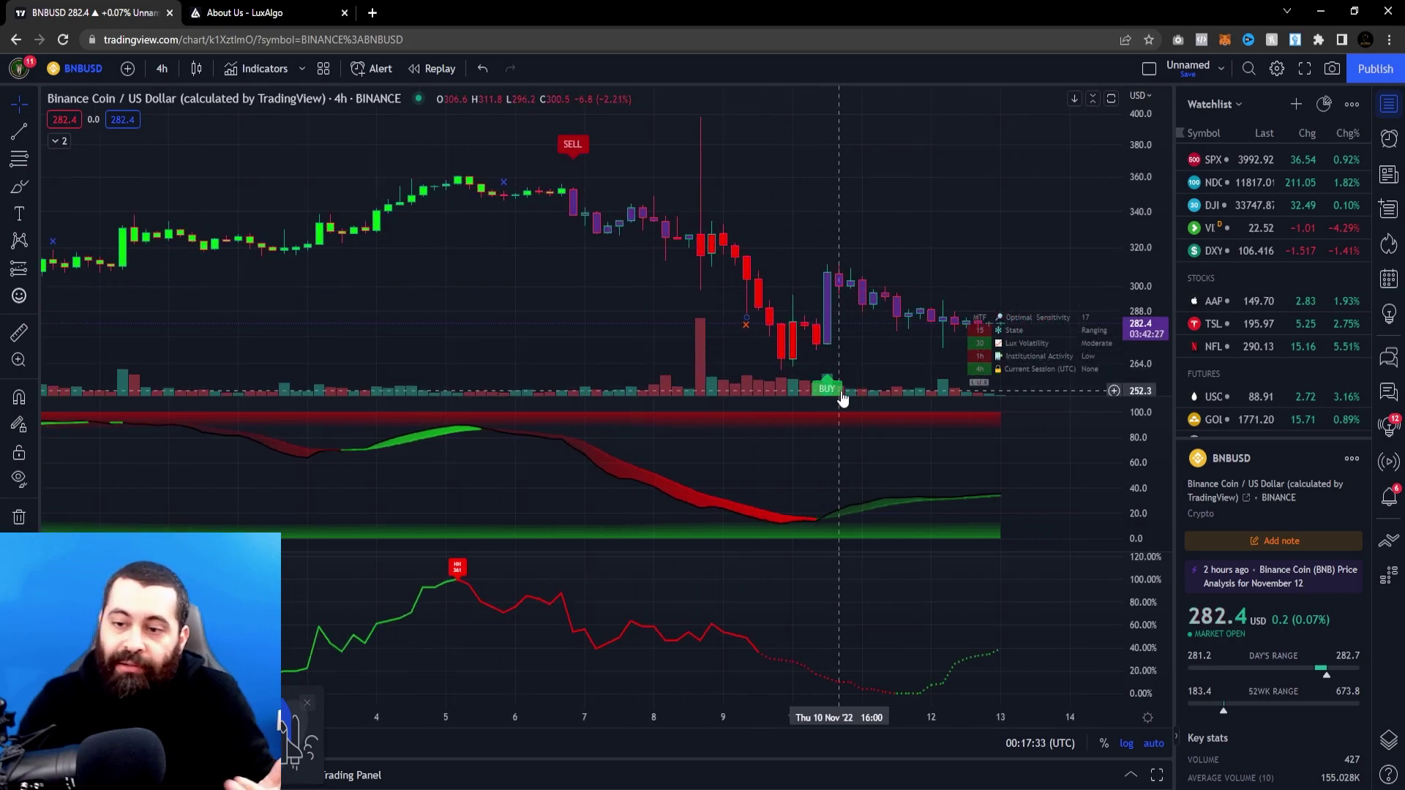
pyautogui.doubleClick(572, 144)
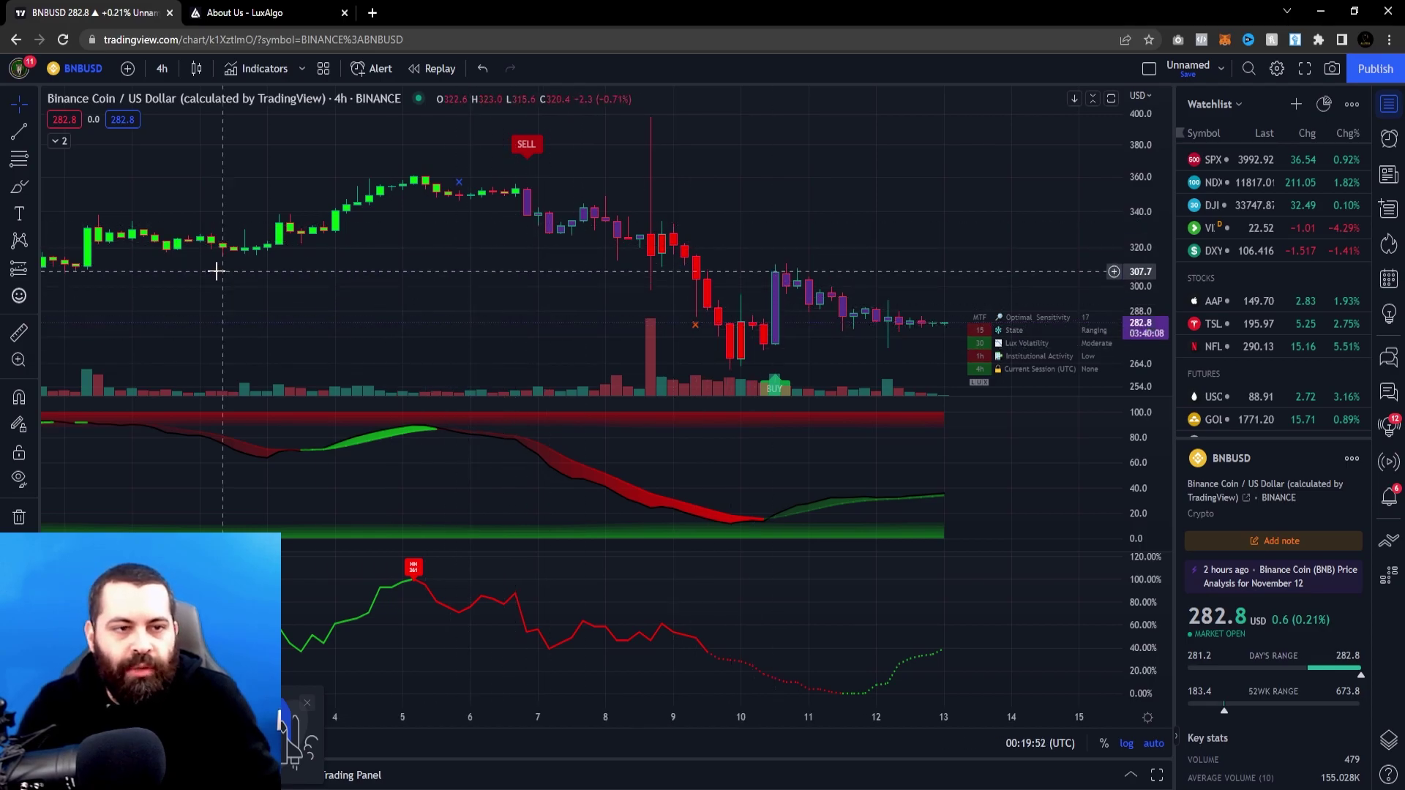
pyautogui.scroll(-2, 216, 271)
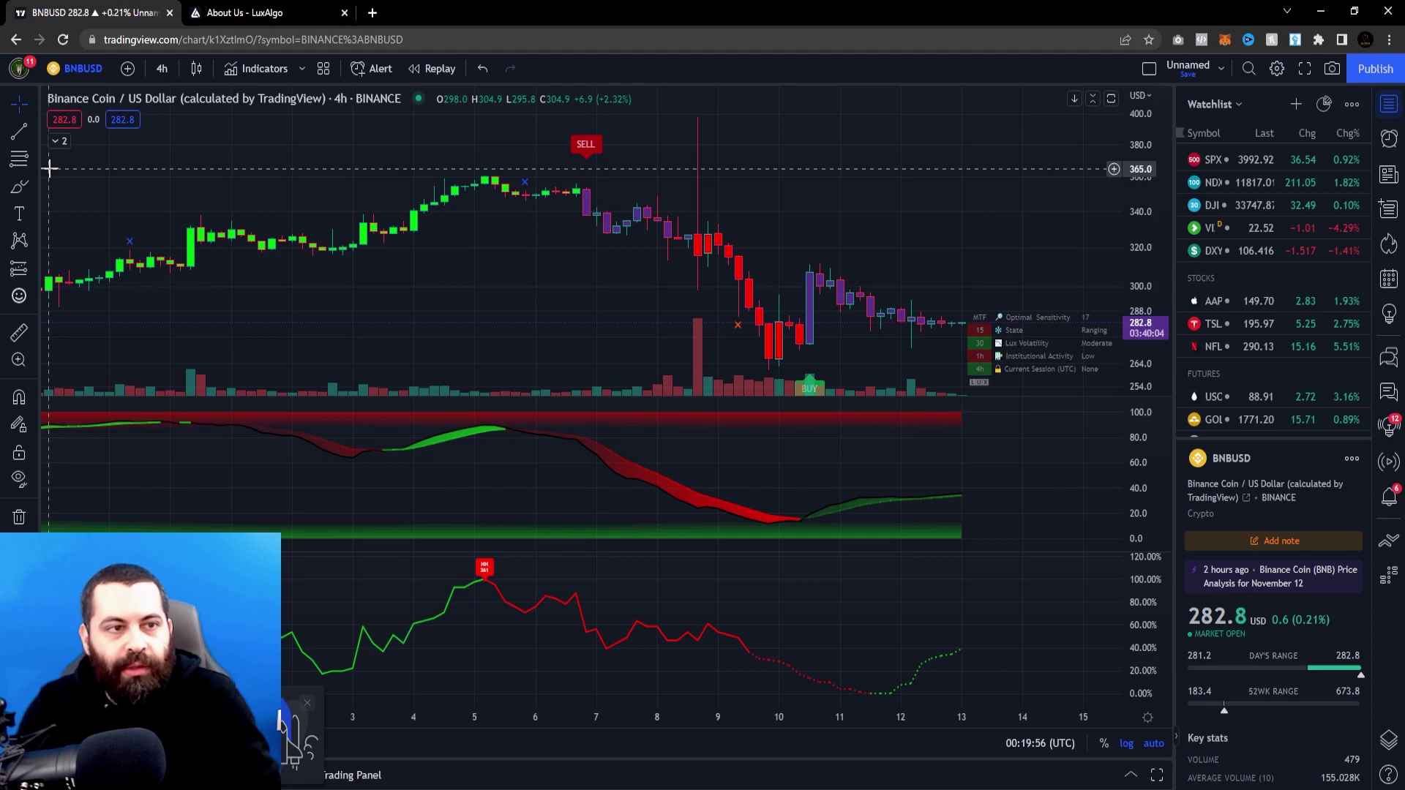
pyautogui.keyDown('shift'); pyautogui.click(49, 169); pyautogui.keyUp('shift')
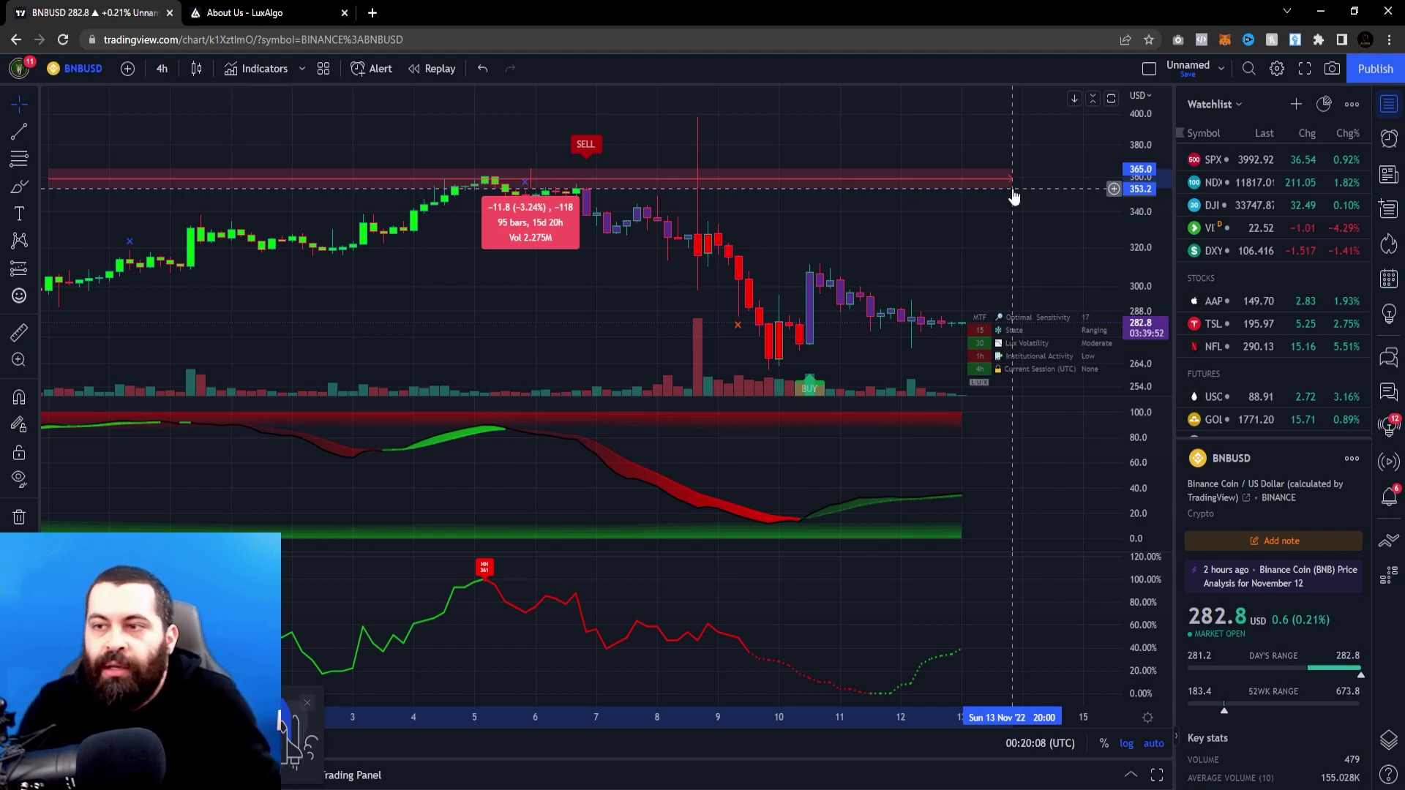
# - Finish the price measurement and change LuxAlgo Premium Signals Sensitivity to 6
pyautogui.click(1014, 195)
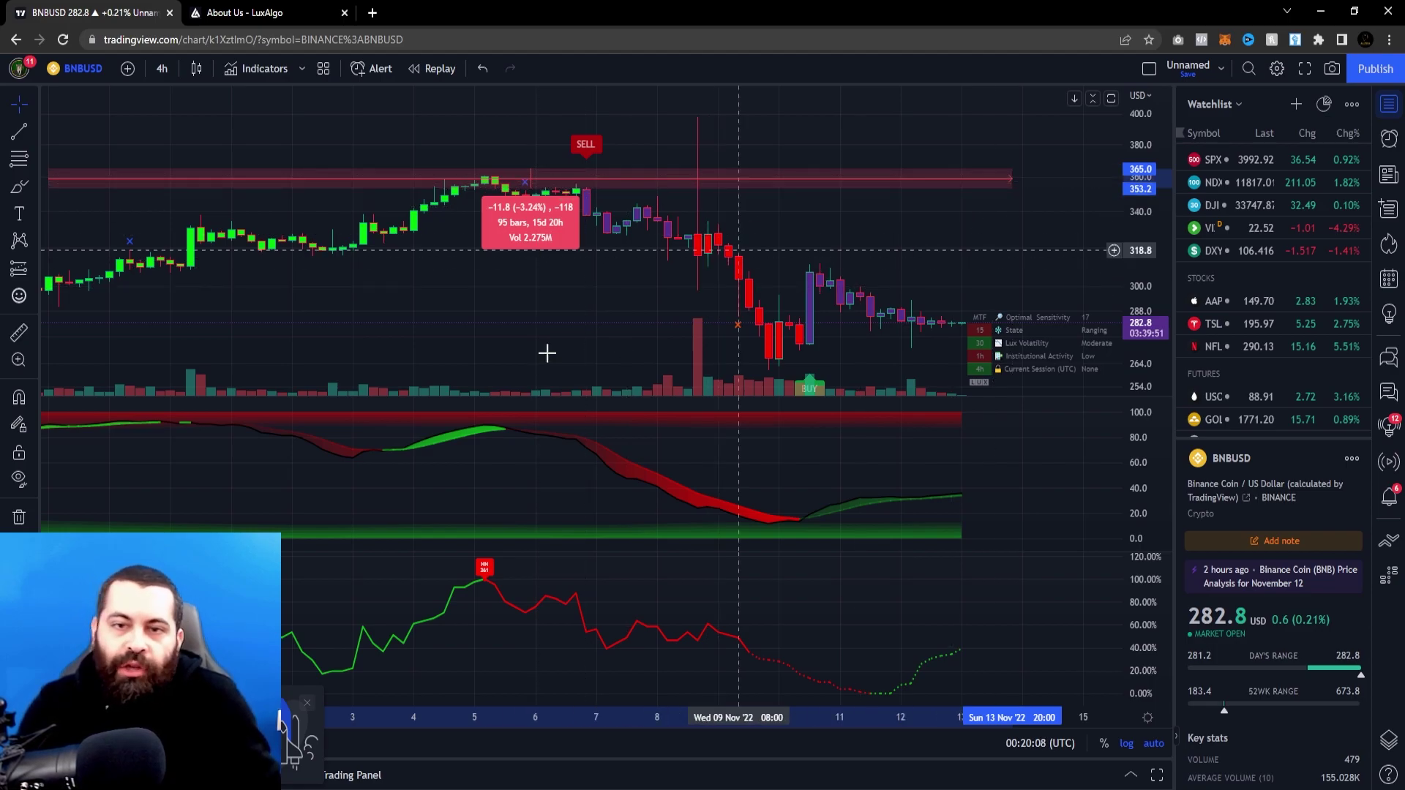
pyautogui.doubleClick(589, 147)
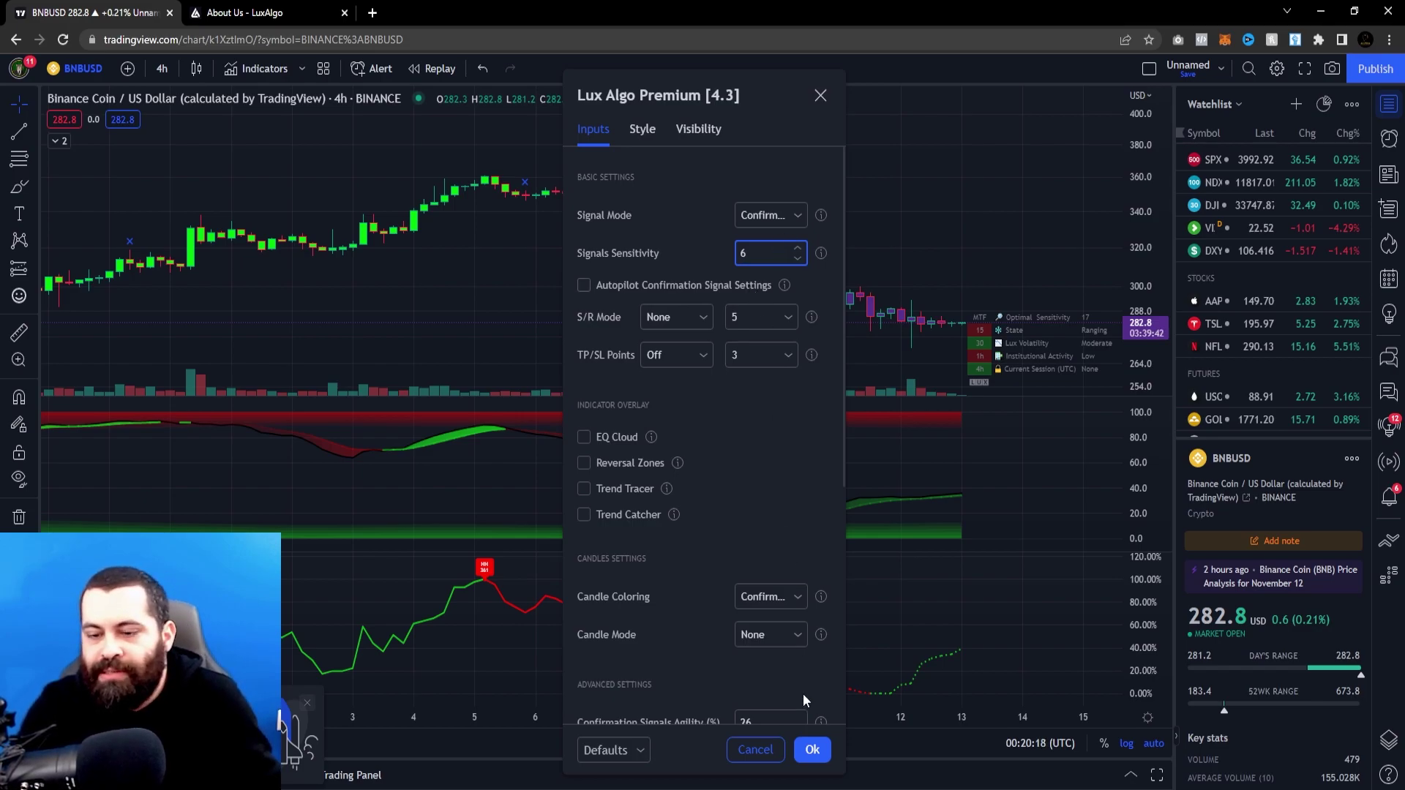
pyautogui.click(812, 751)
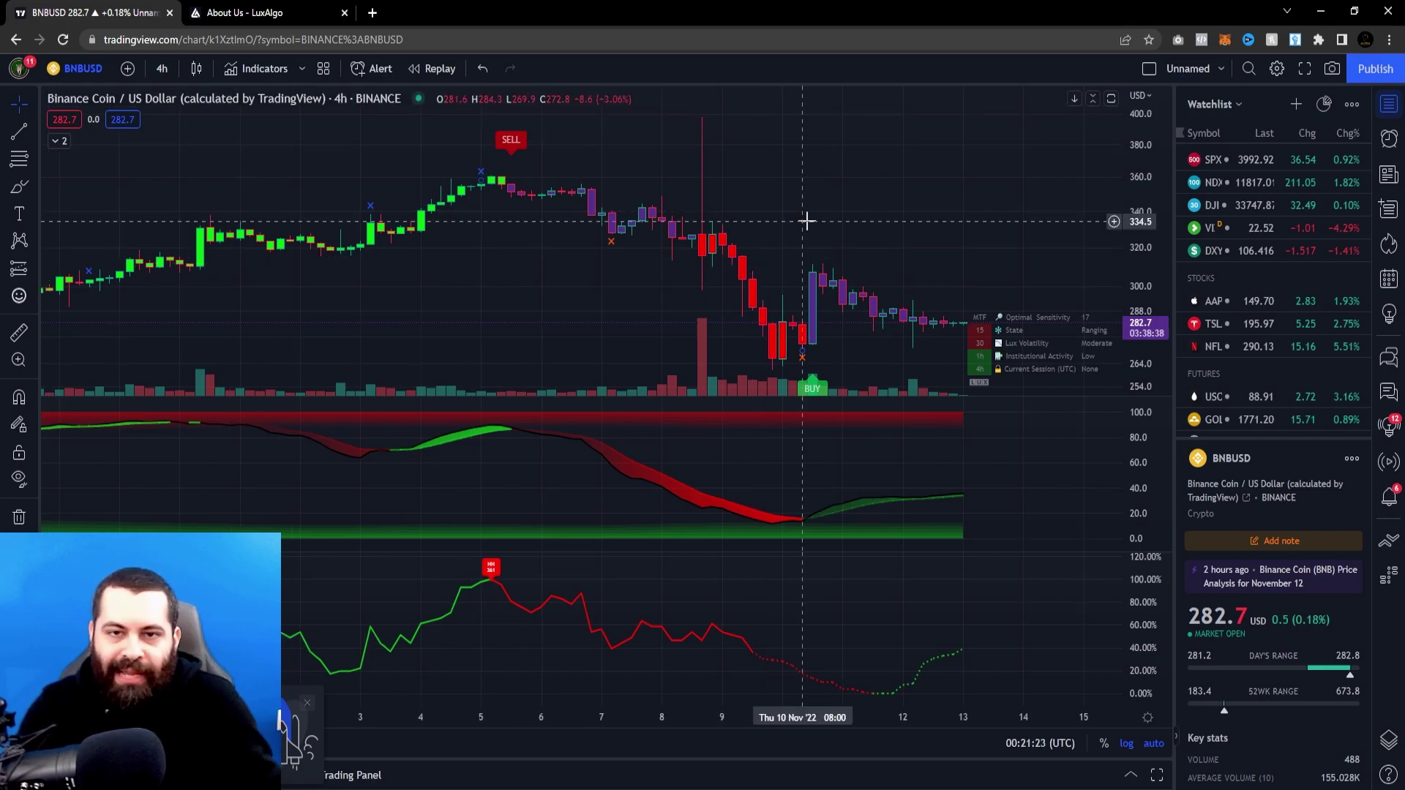
# - Lower LuxAlgo Premium Signals Sensitivity to 3, revealing many SELL, BUY and STRONG signals
pyautogui.scroll(-2, 807, 221)
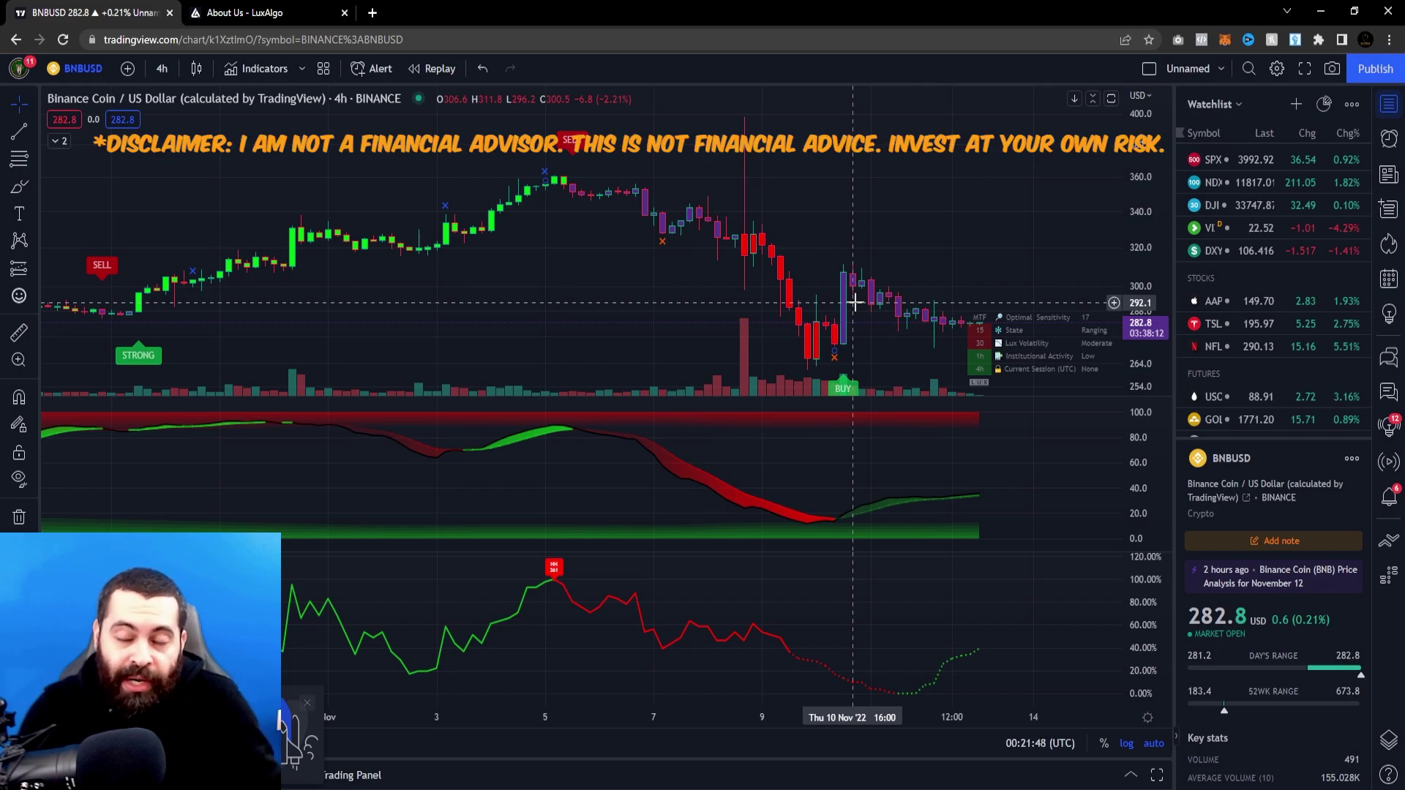
pyautogui.doubleClick(571, 141)
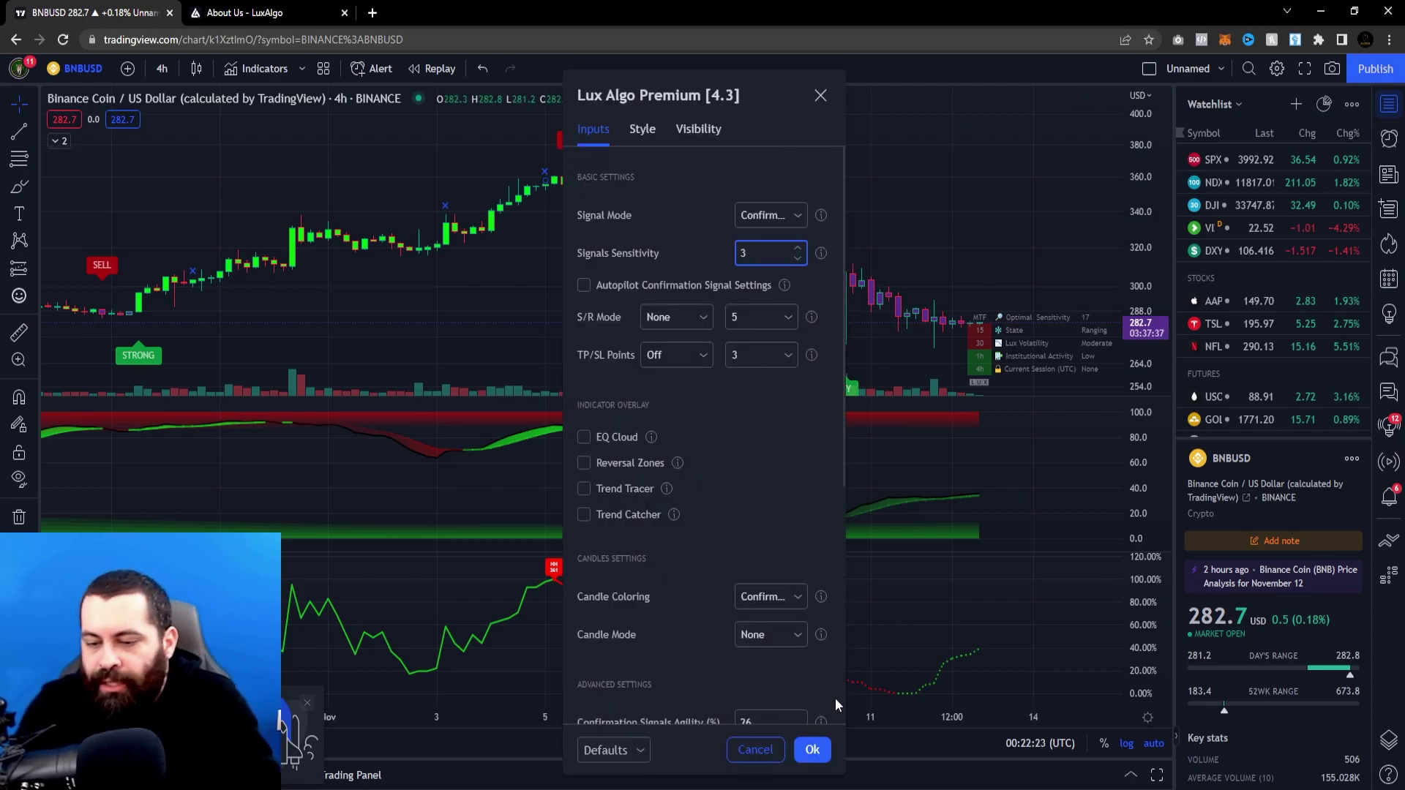
pyautogui.click(812, 749)
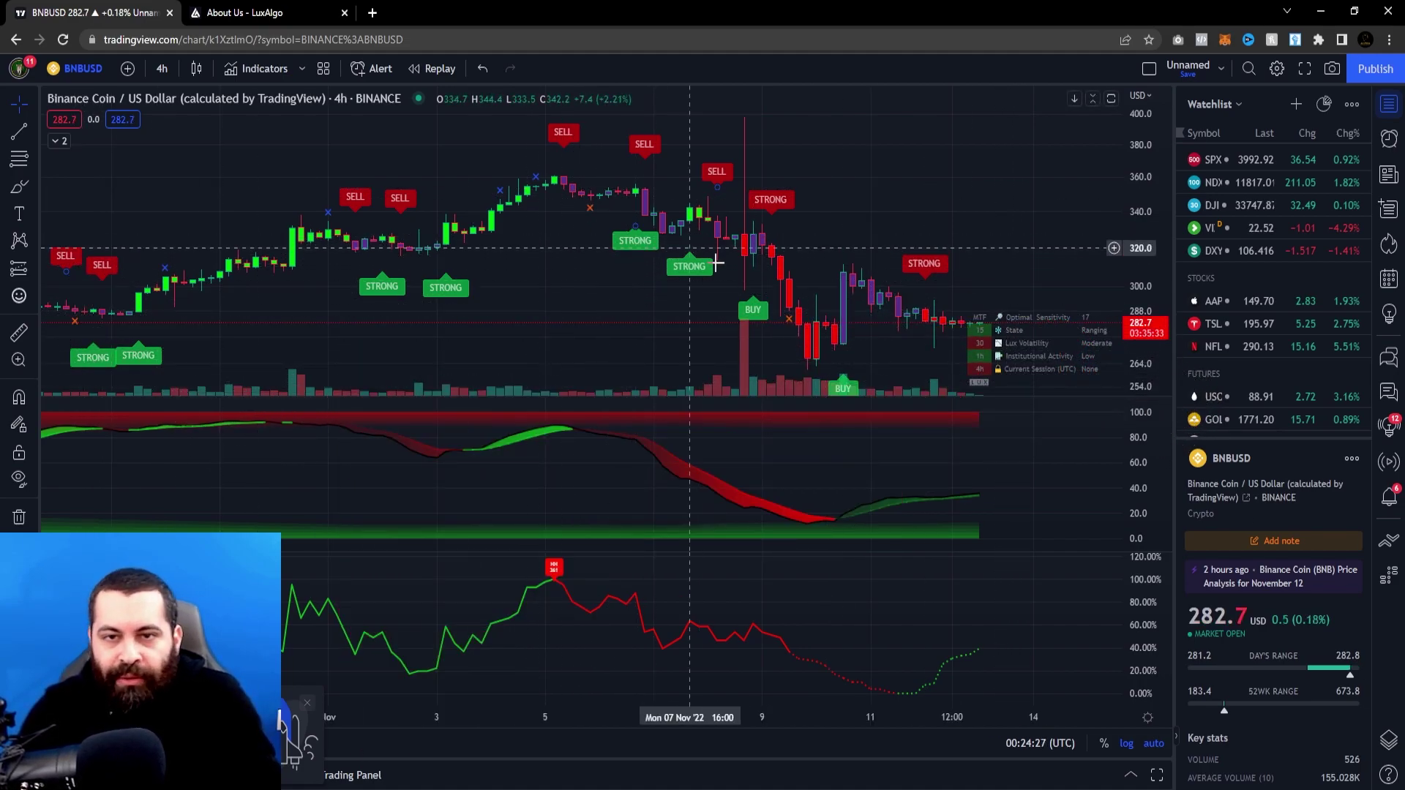
# - Measure and clear a price range, then set LuxAlgo Premium Signals Sensitivity back to 12
pyautogui.doubleClick(636, 249)
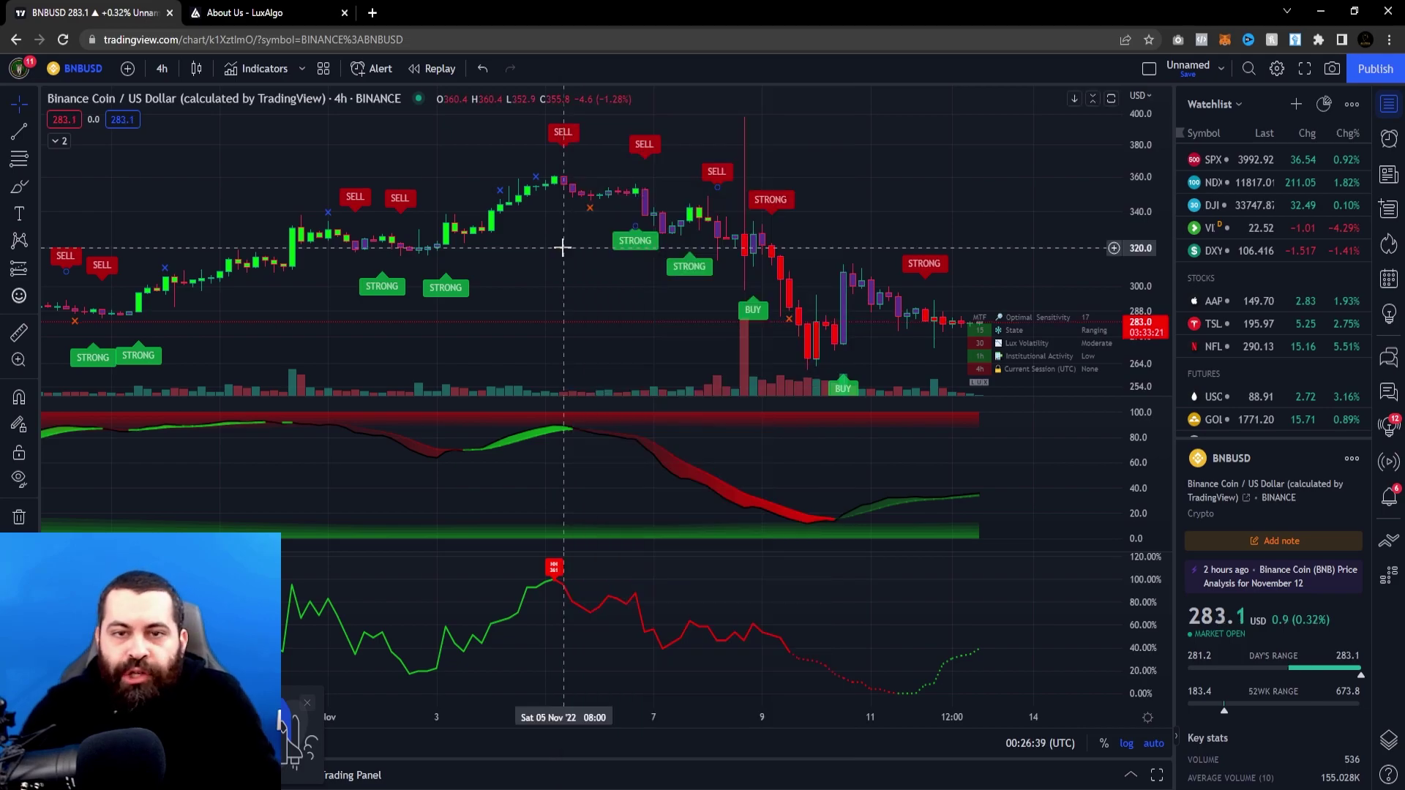
pyautogui.scroll(-4, 562, 248)
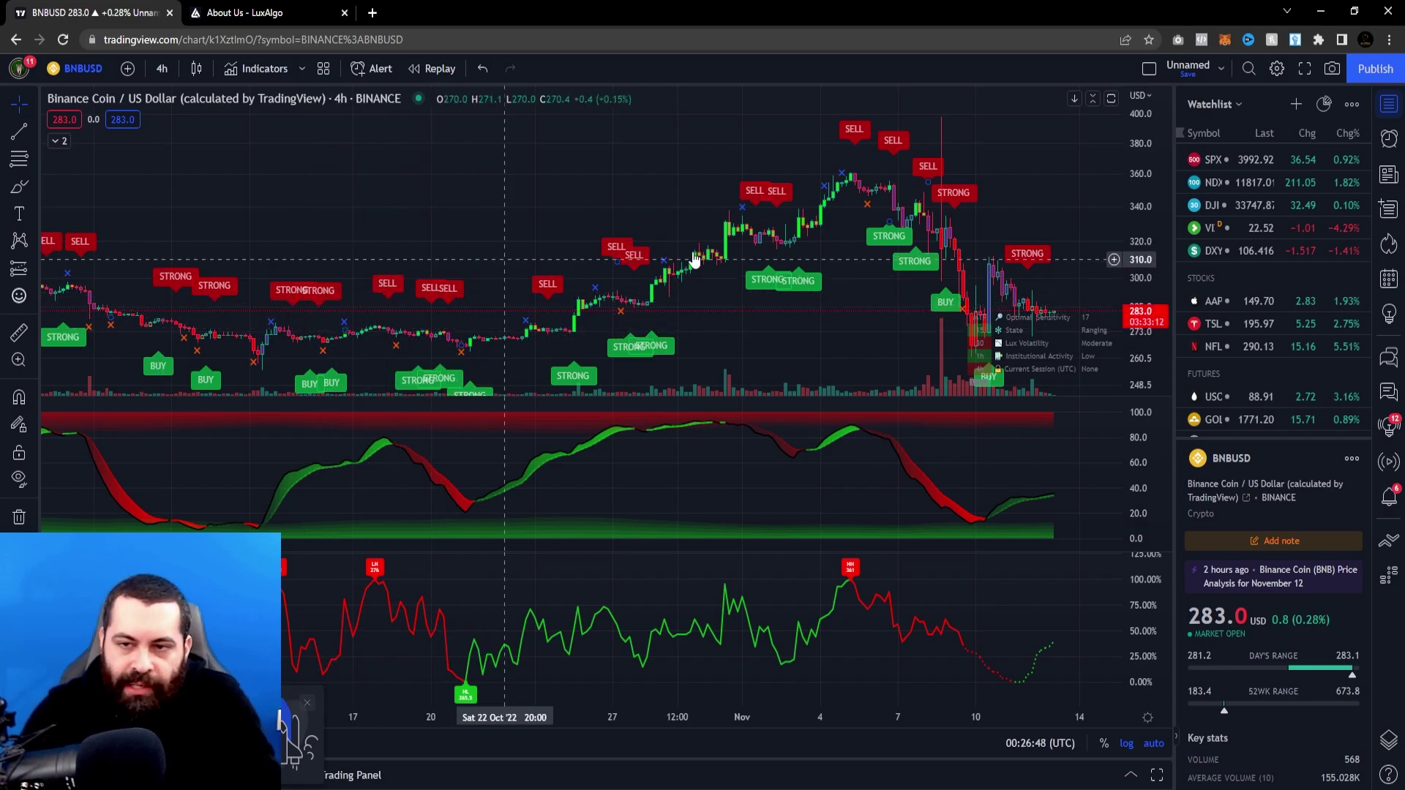
pyautogui.keyDown('shift'); pyautogui.click(58, 165); pyautogui.keyUp('shift')
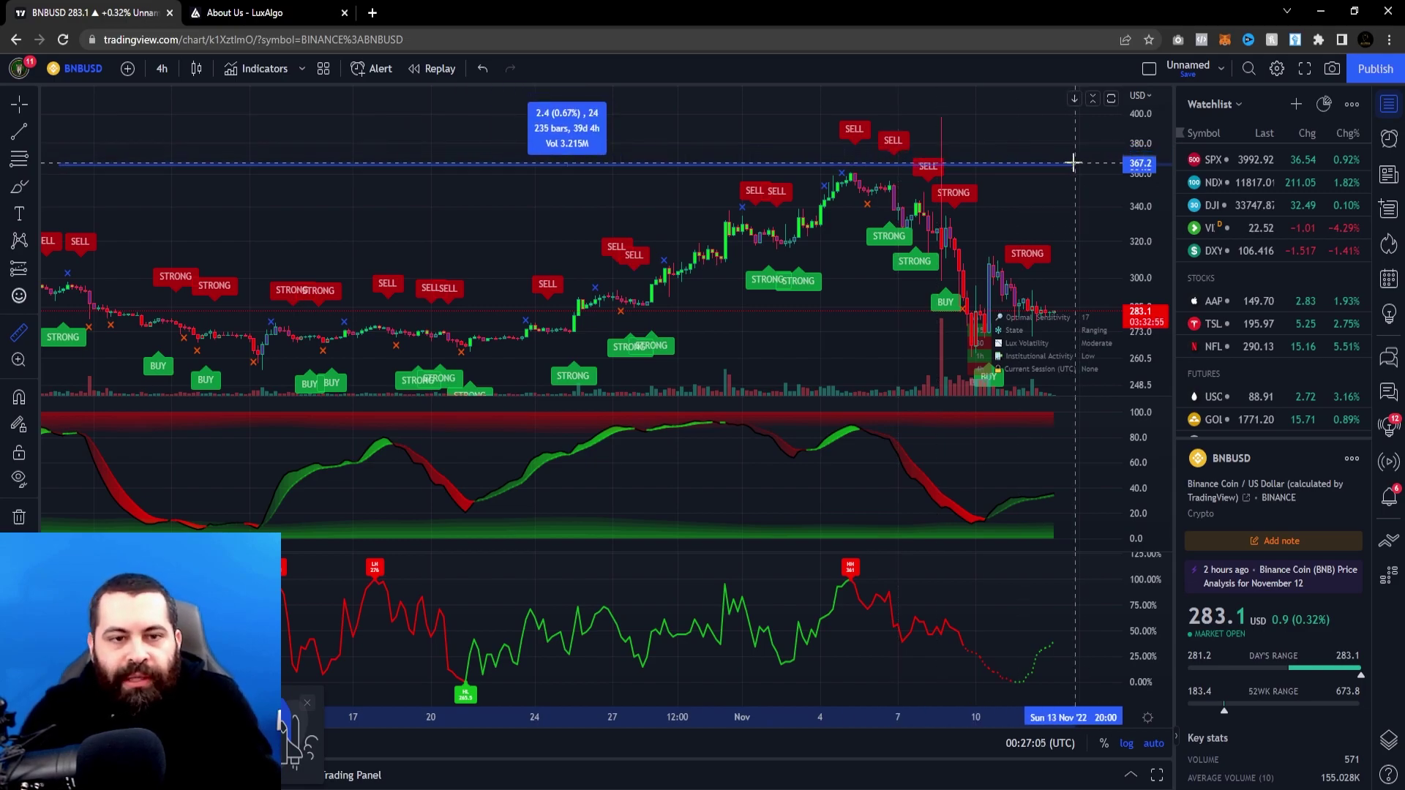
pyautogui.click(1074, 162)
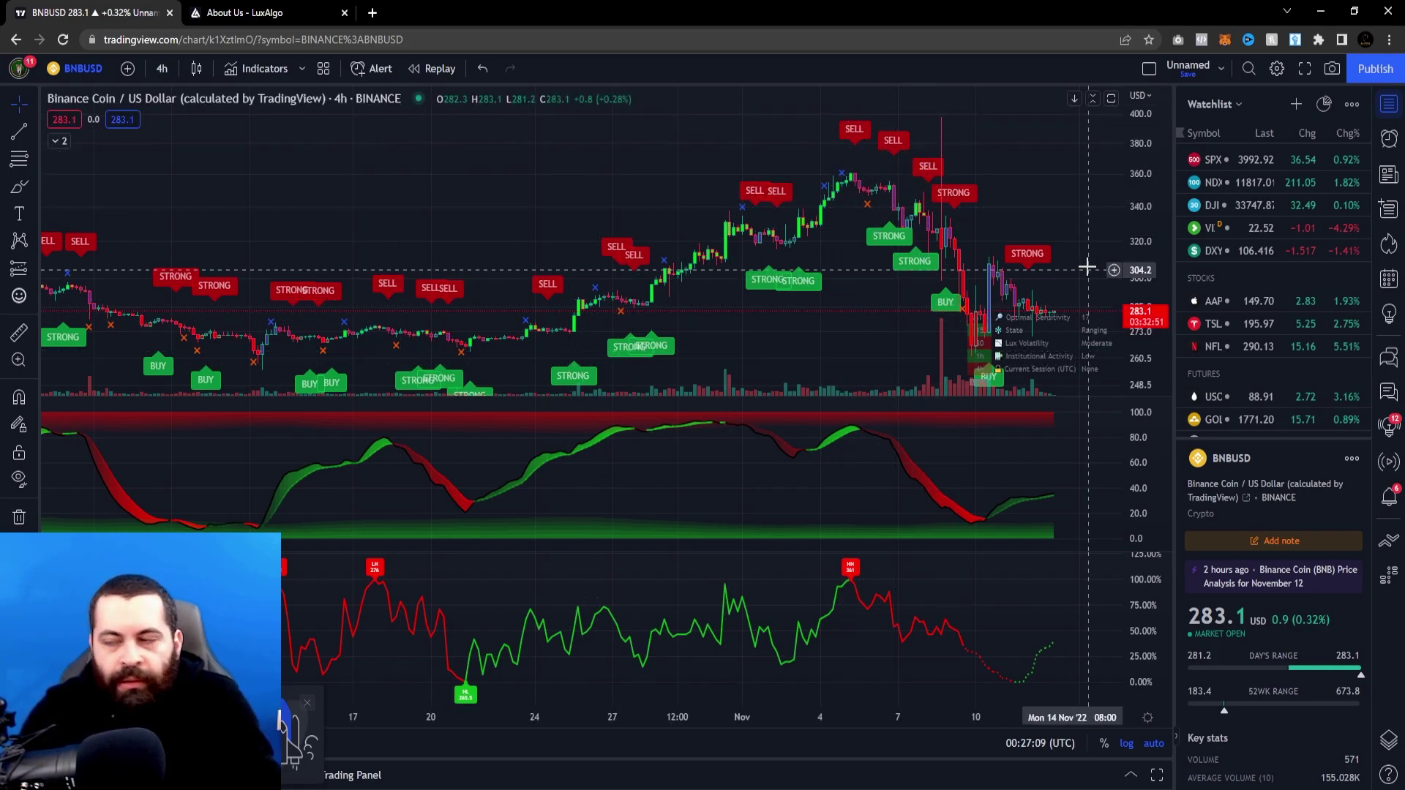
pyautogui.doubleClick(638, 254)
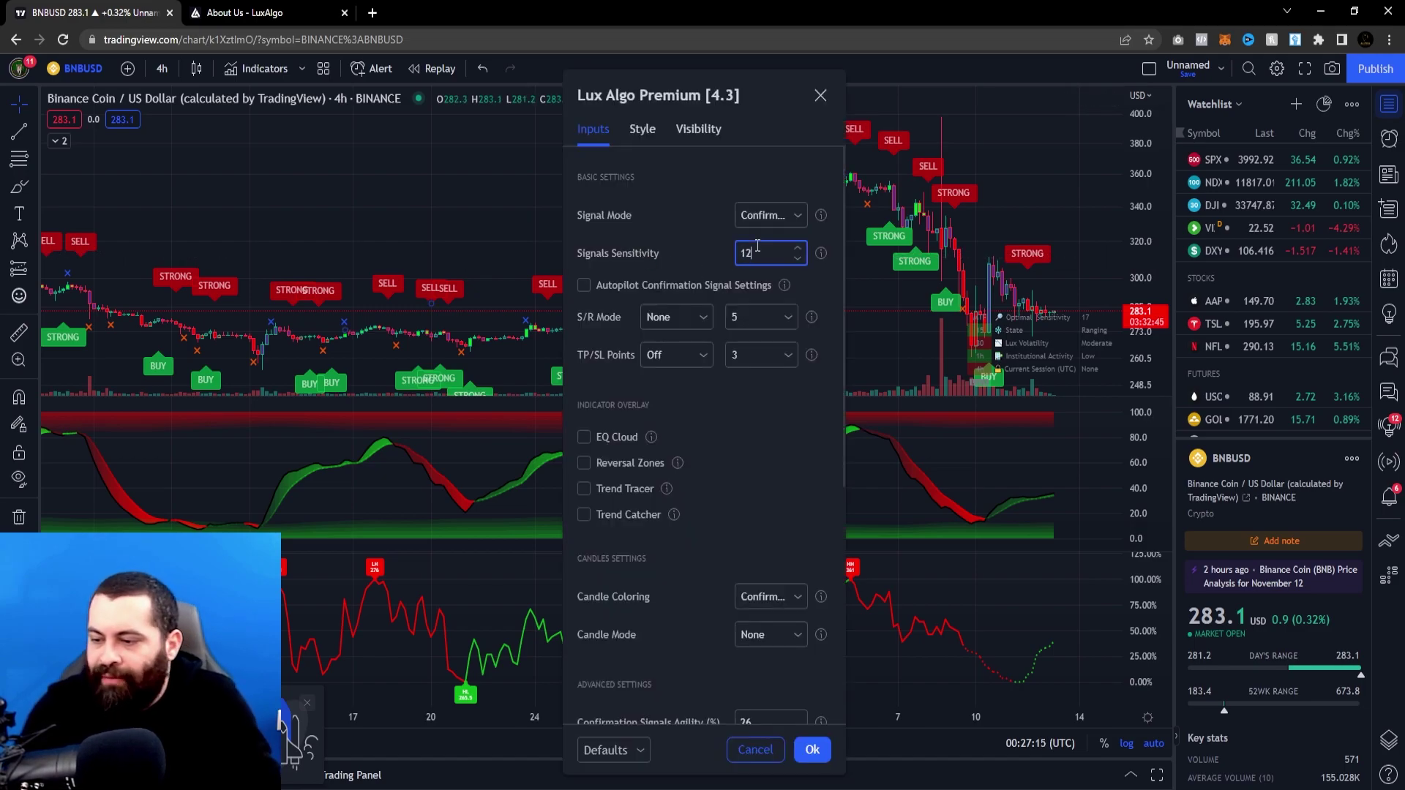
pyautogui.click(813, 749)
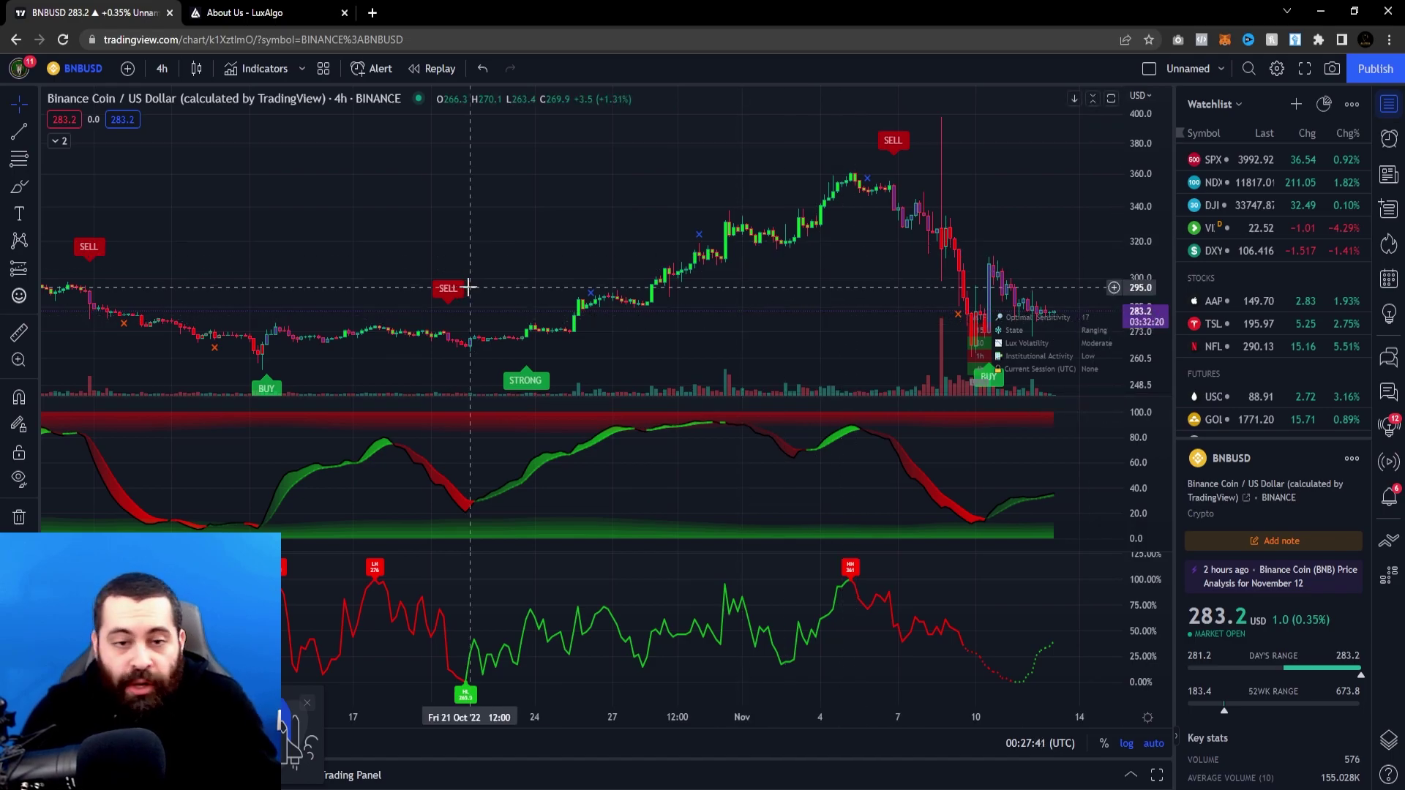
# - Raise LuxAlgo Premium Signals Sensitivity to 75, leaving only a few STRONG and SELL signals
pyautogui.scroll(-5, 599, 283)
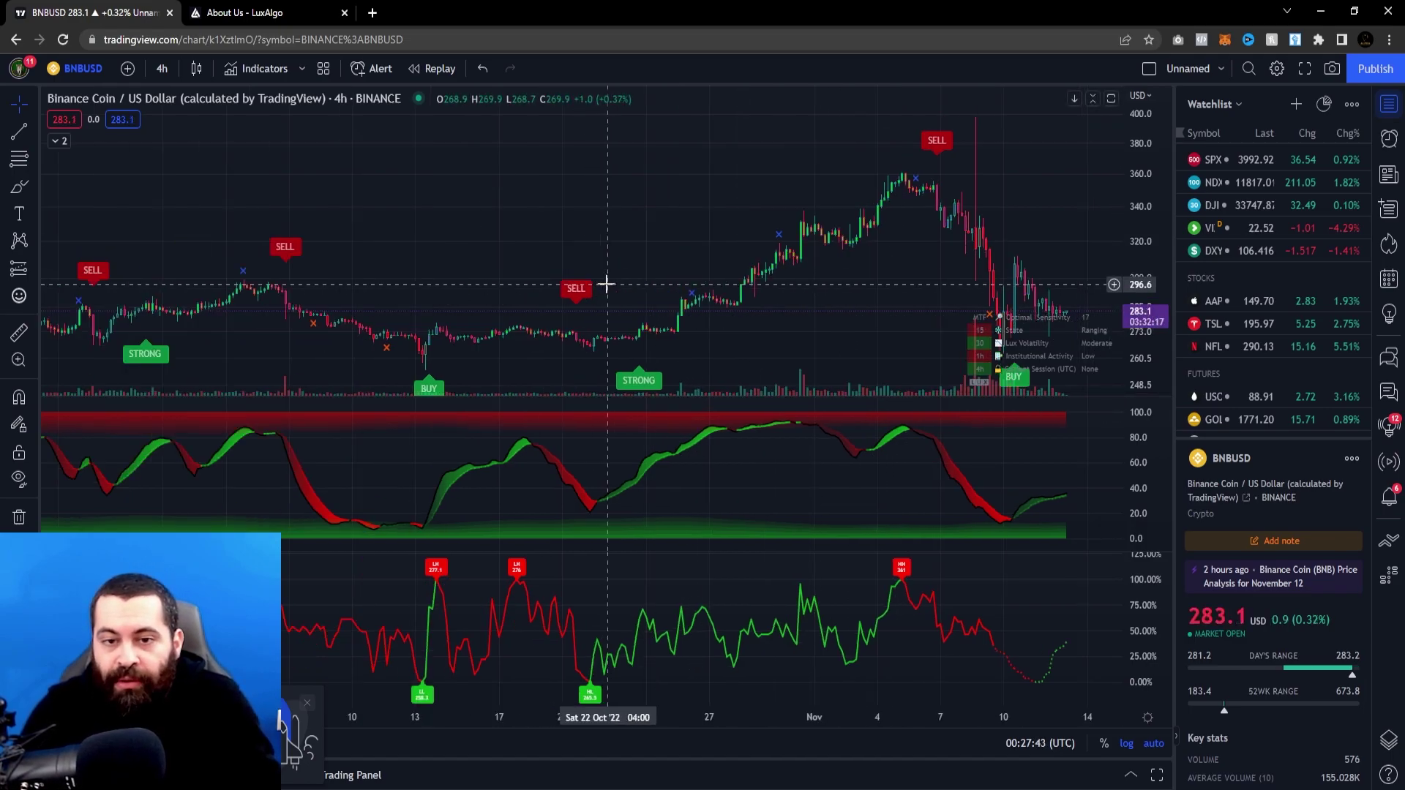
pyautogui.scroll(-1, 667, 272)
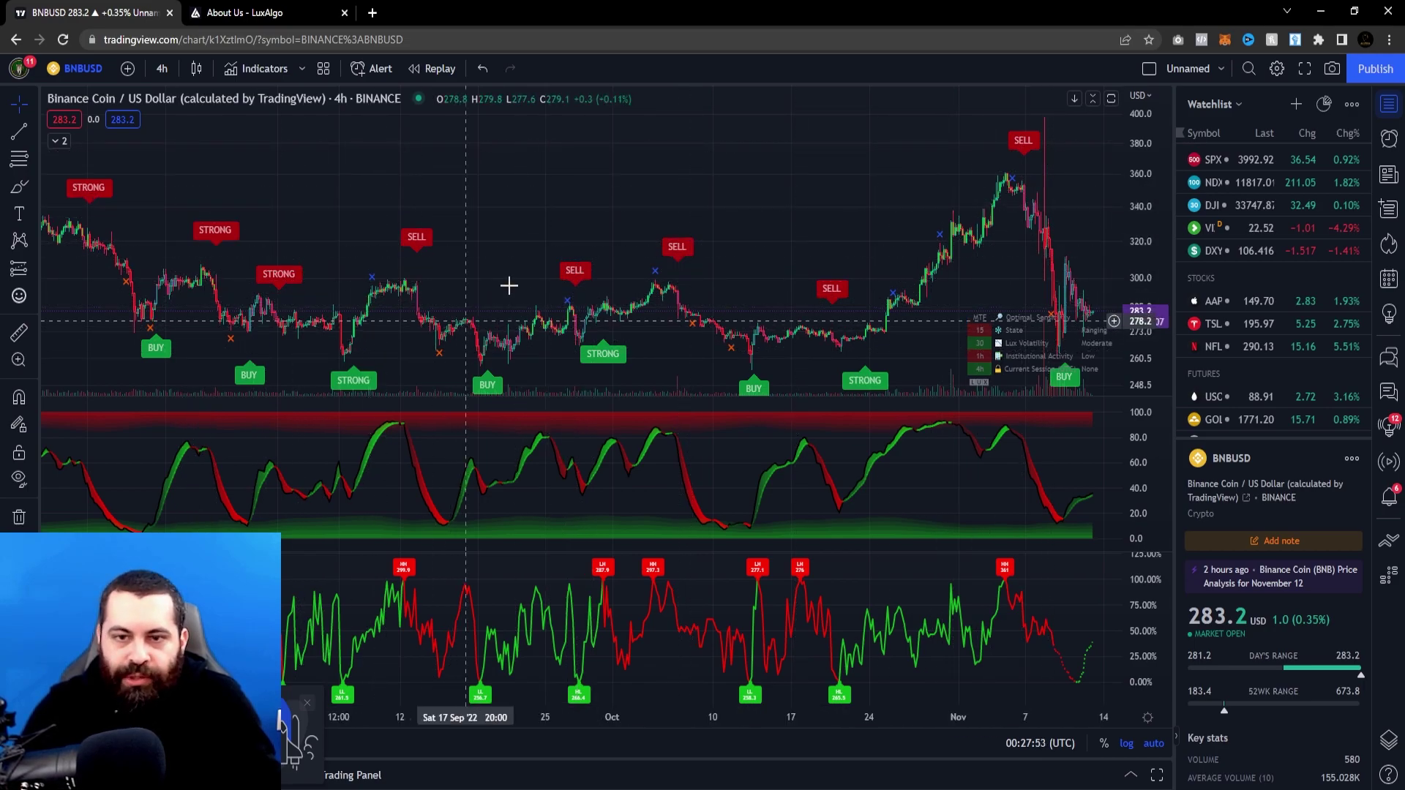
pyautogui.doubleClick(599, 357)
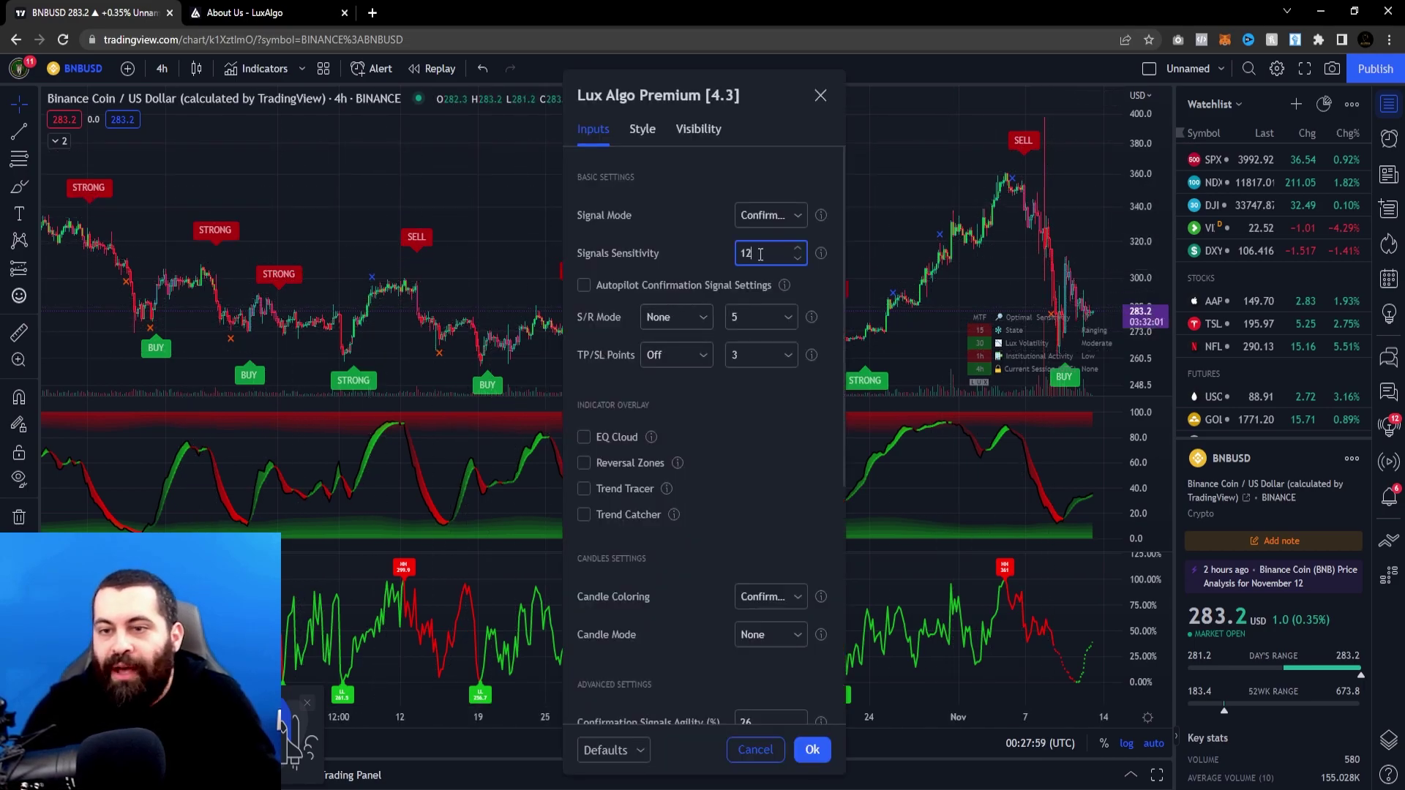
pyautogui.click(810, 748)
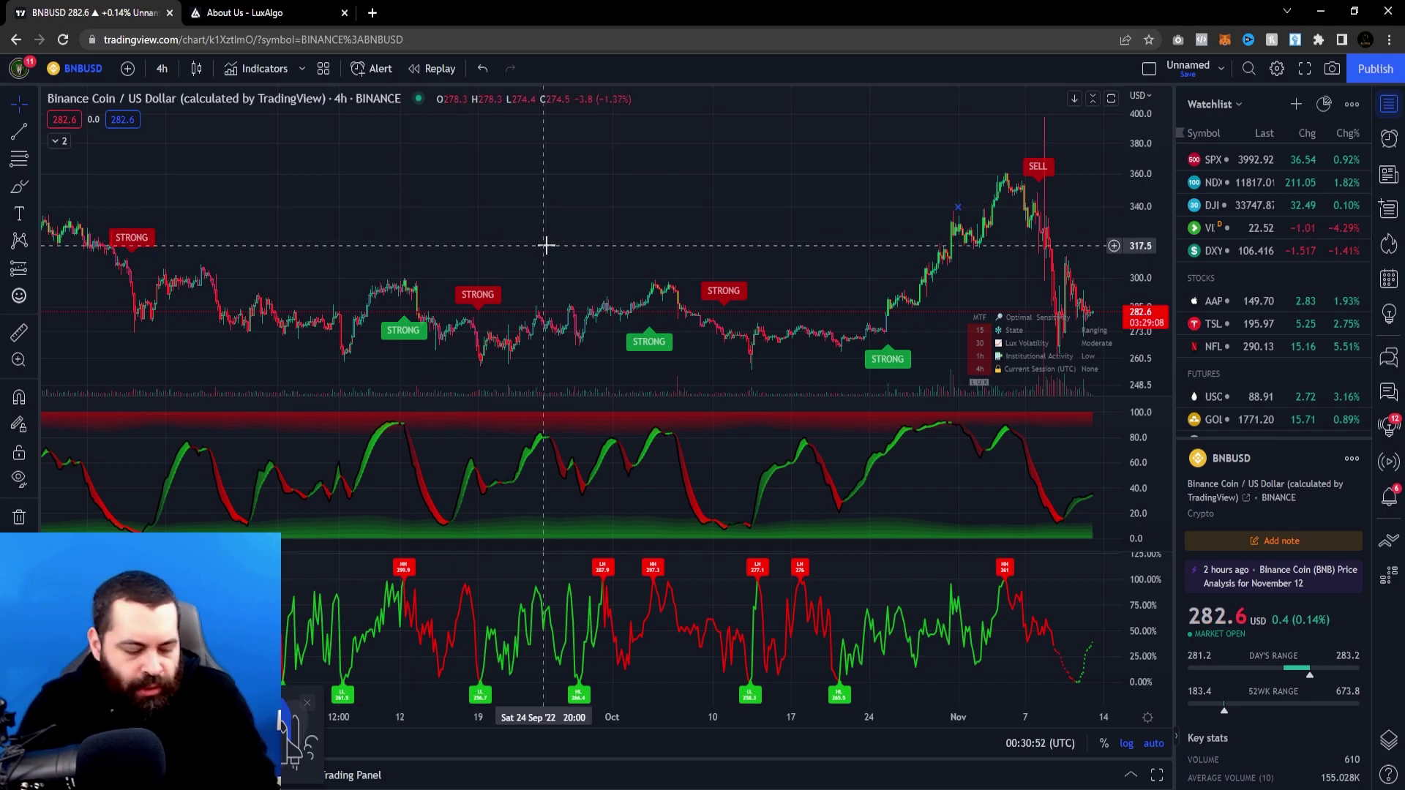
pyautogui.scroll(5, 558, 241)
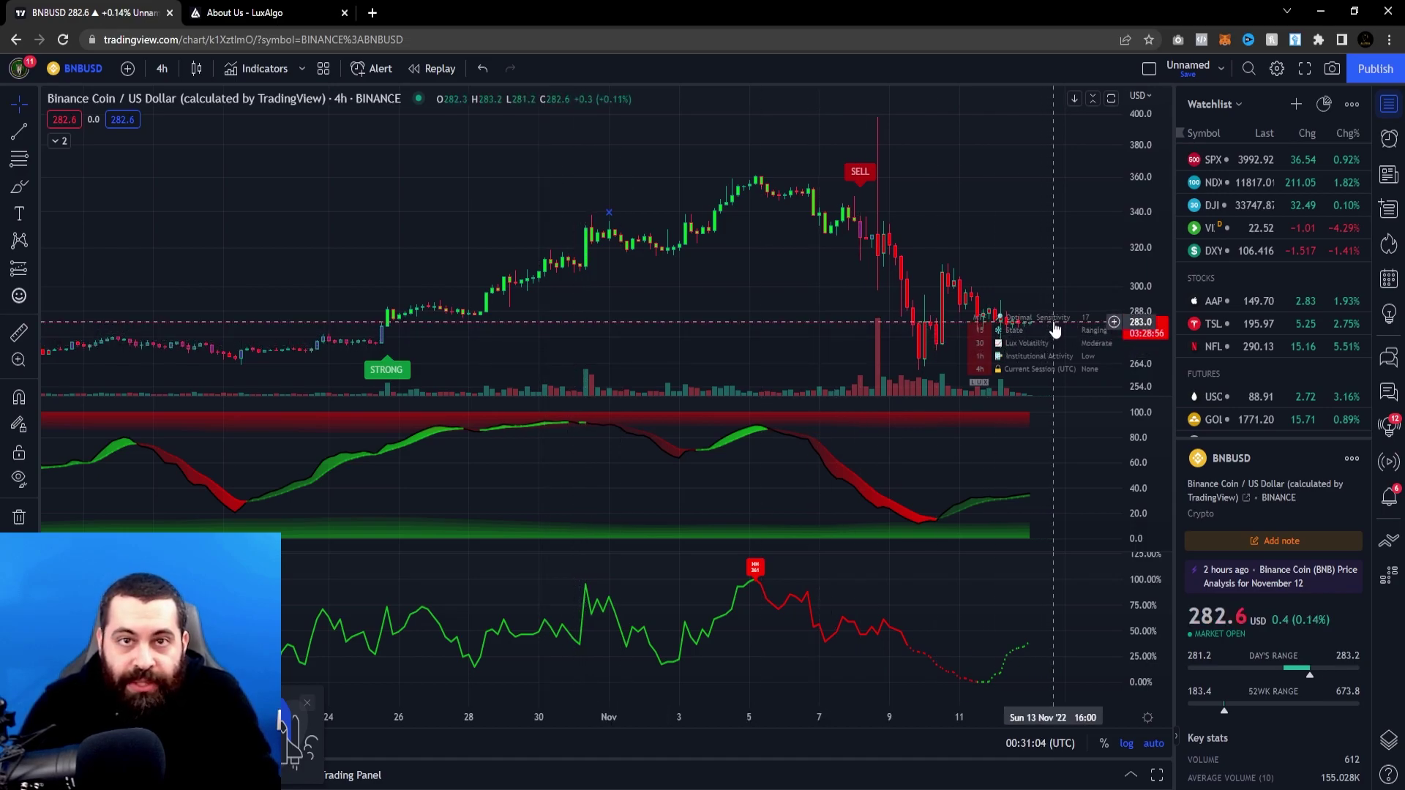
# - Replace the Signals Sensitivity value 75 with 12 in the LuxAlgo Premium settings
pyautogui.doubleClick(386, 370)
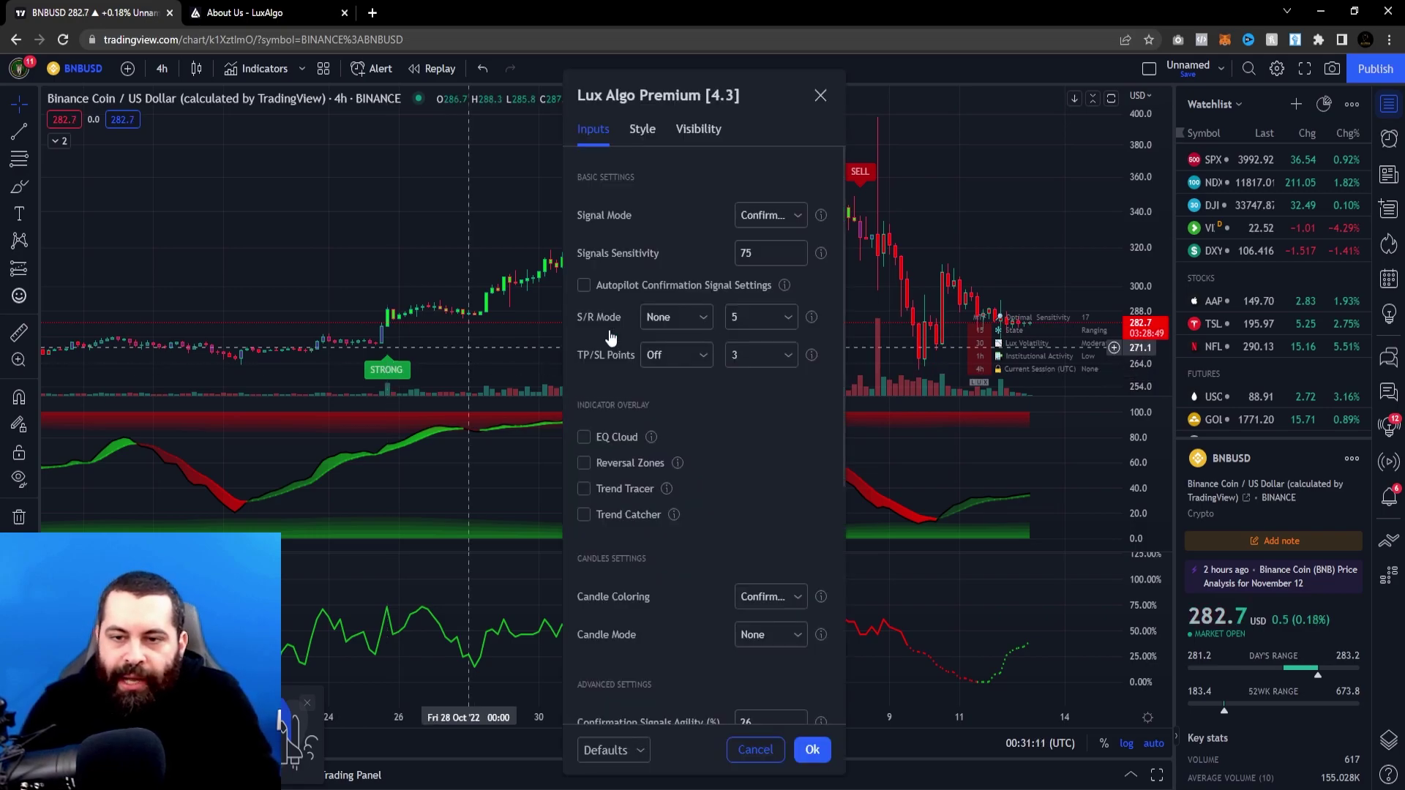
pyautogui.click(774, 285)
pyautogui.doubleClick(768, 254)
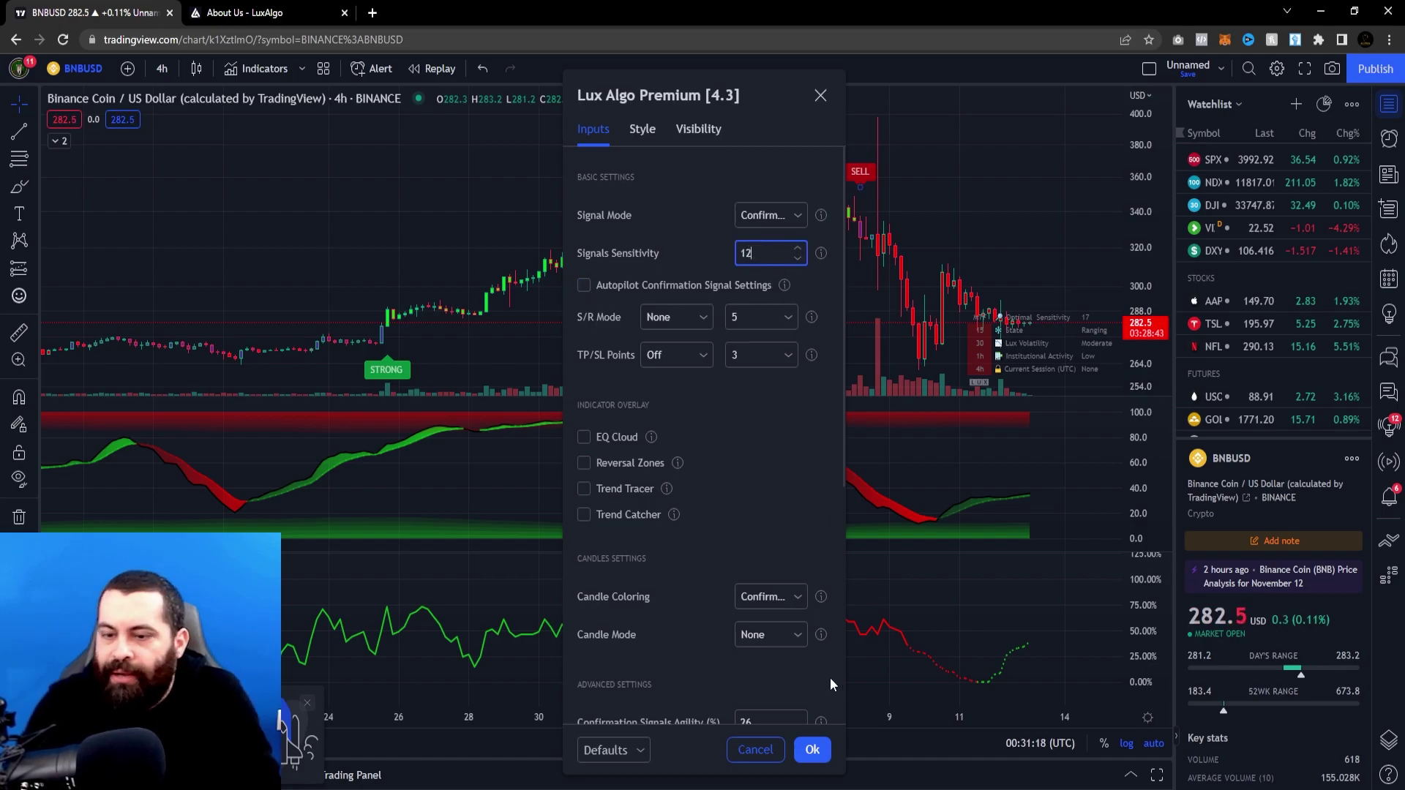
pyautogui.click(812, 751)
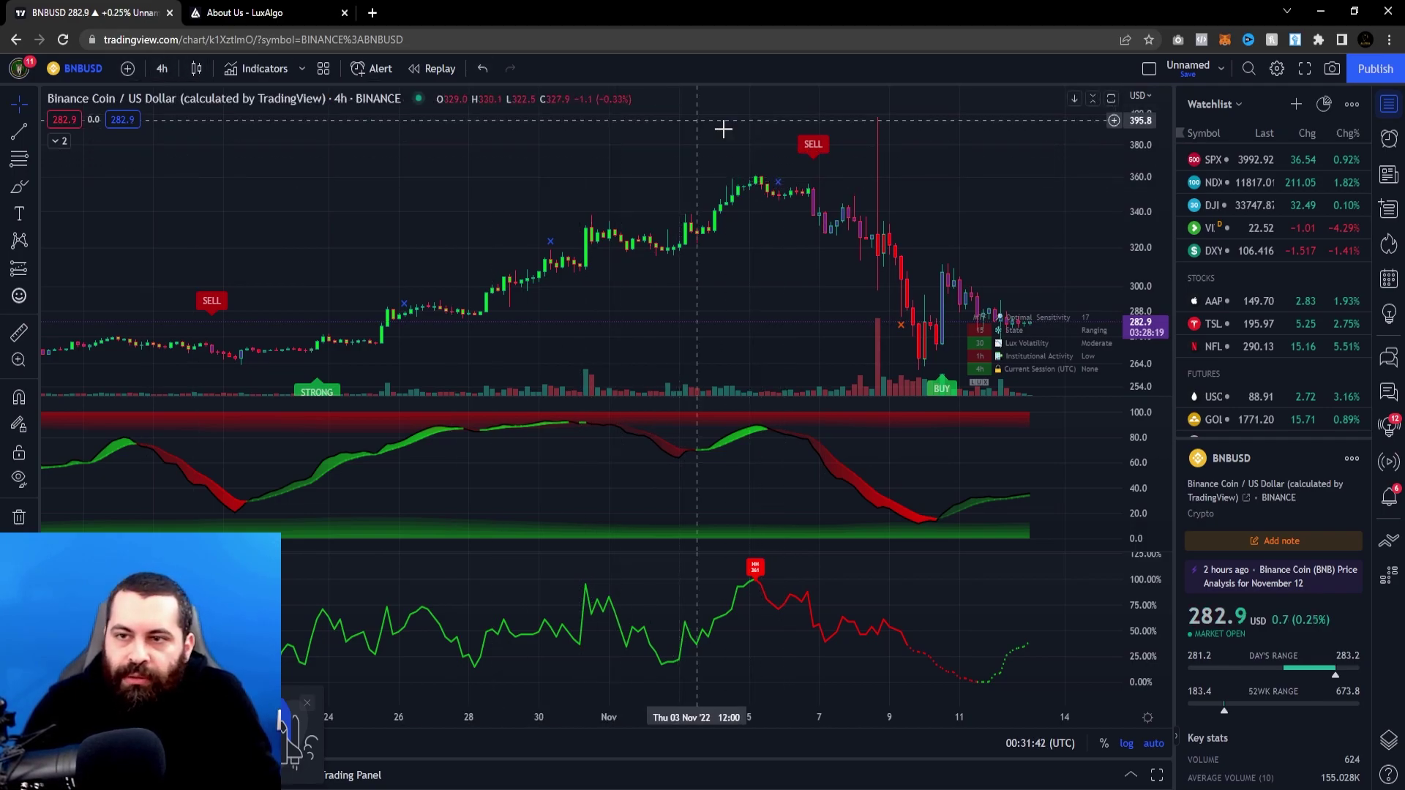
# - Apply LuxAlgo Premium Signals Sensitivity 17 and bring up the chart timeframe list
pyautogui.doubleClick(811, 147)
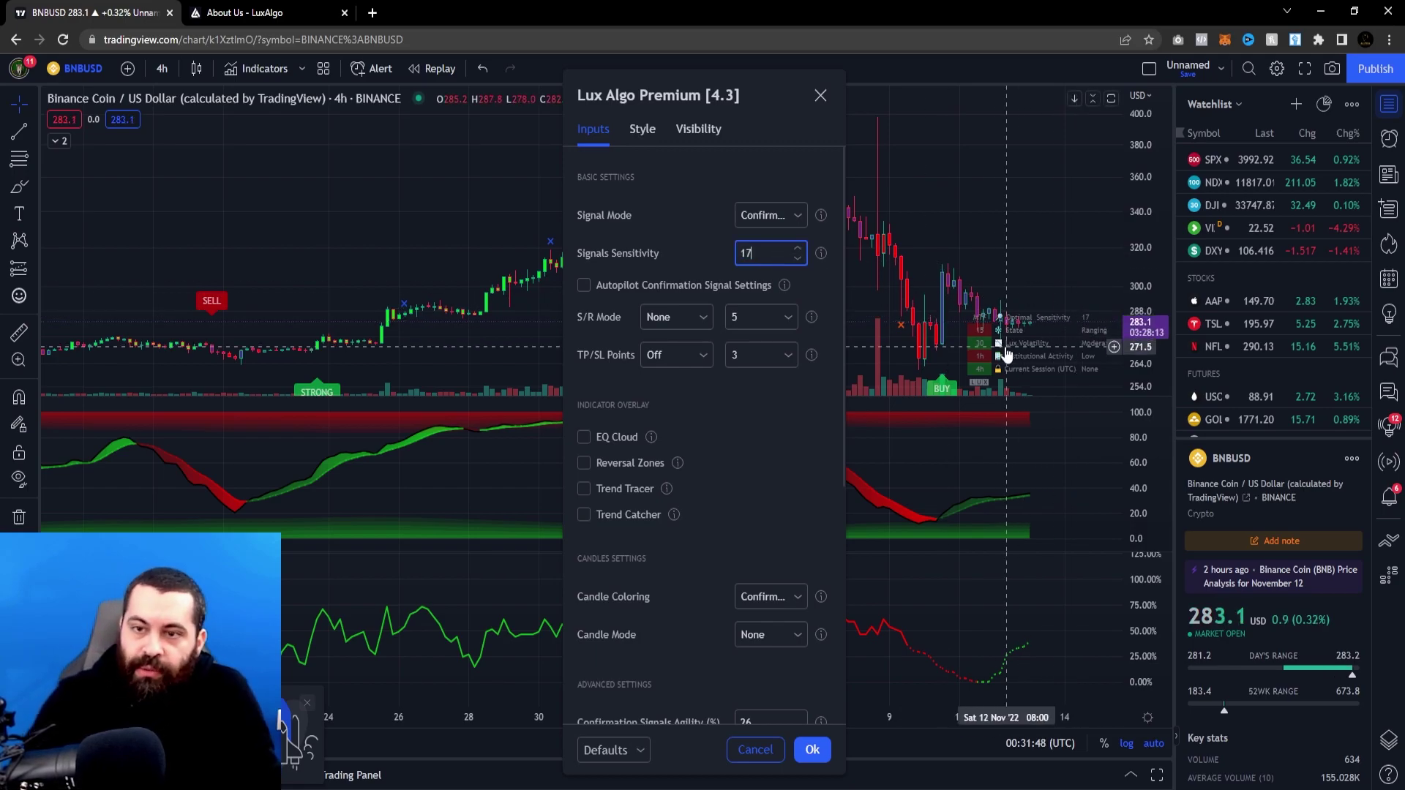
pyautogui.click(812, 749)
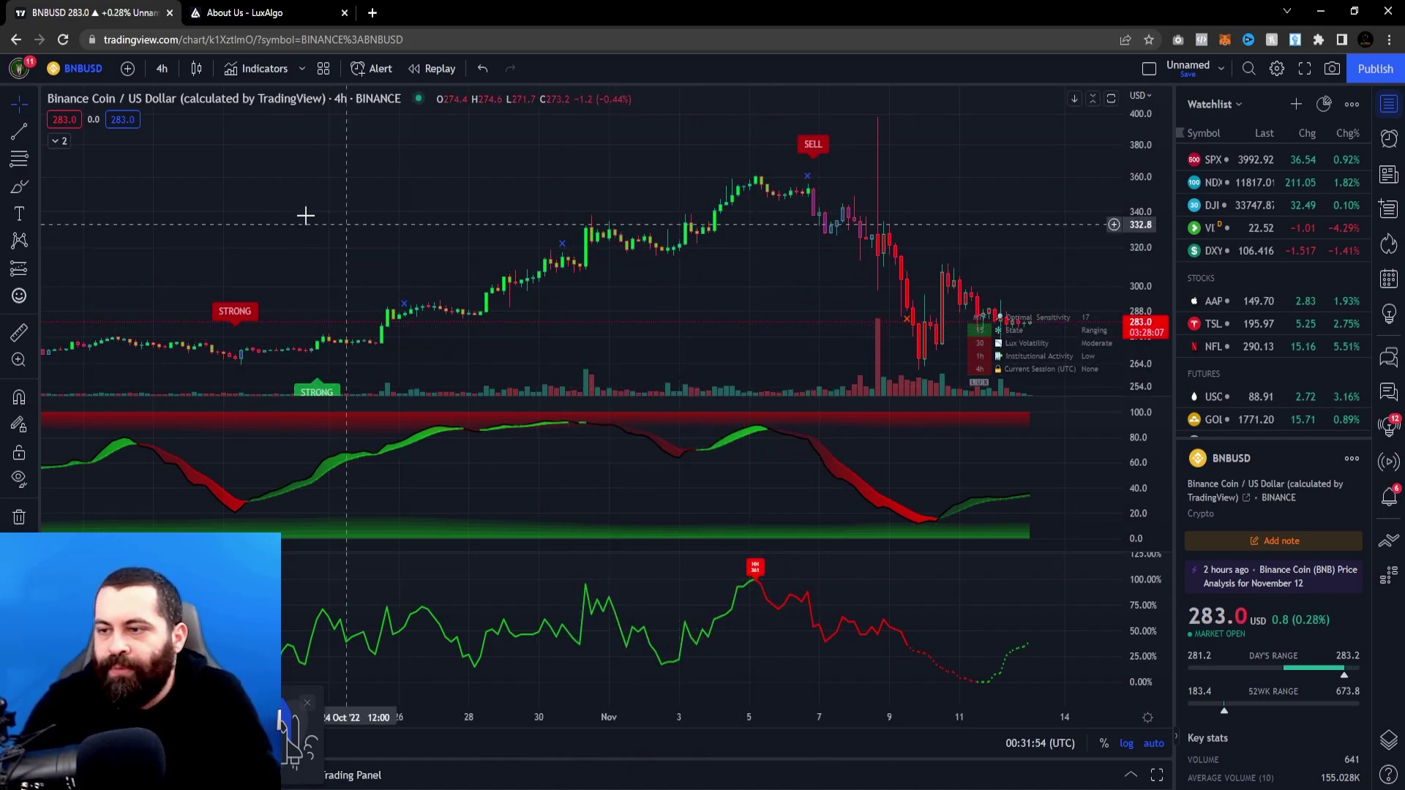
pyautogui.click(158, 70)
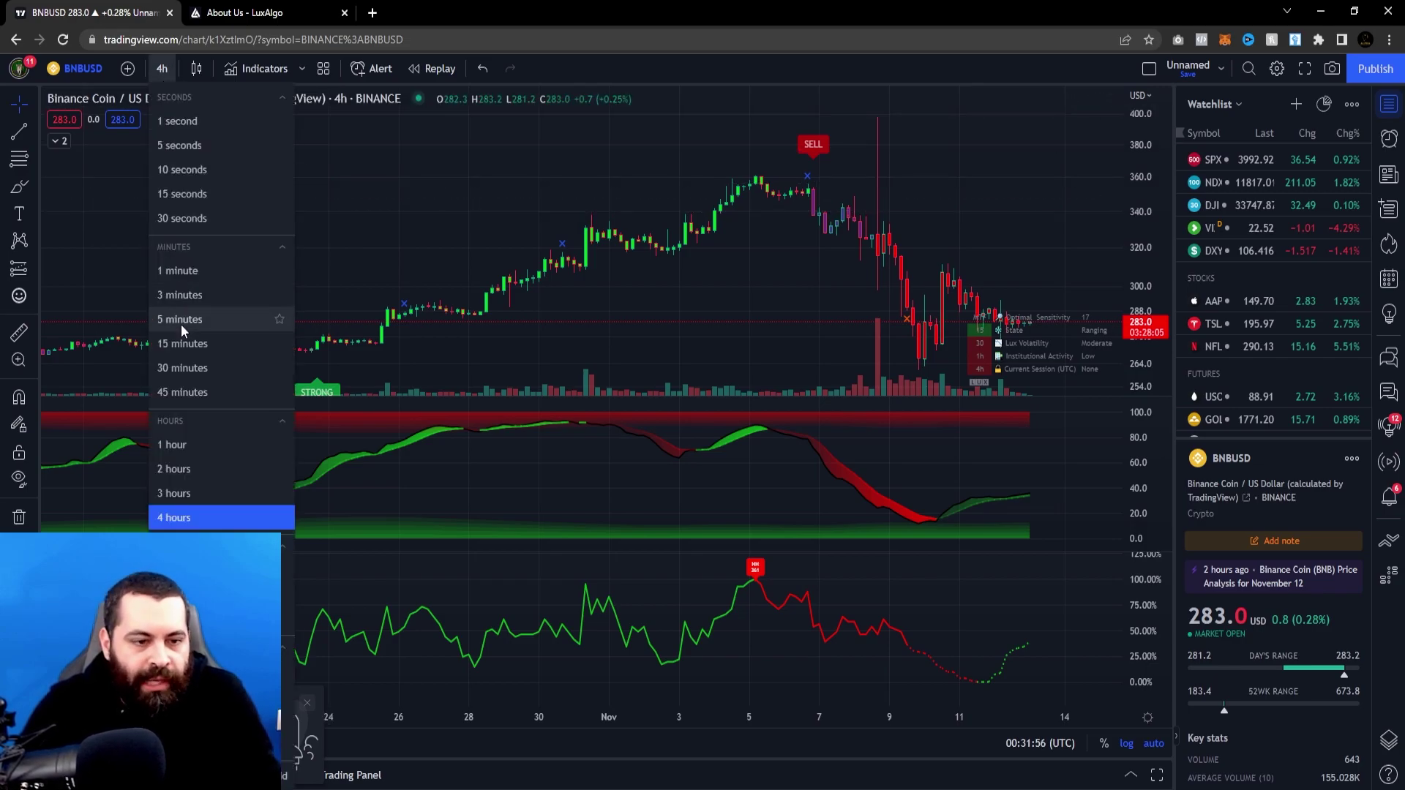
# - Switch BNBUSD to 1-hour candles and set LuxAlgo Premium Signals Sensitivity to 36
pyautogui.click(186, 445)
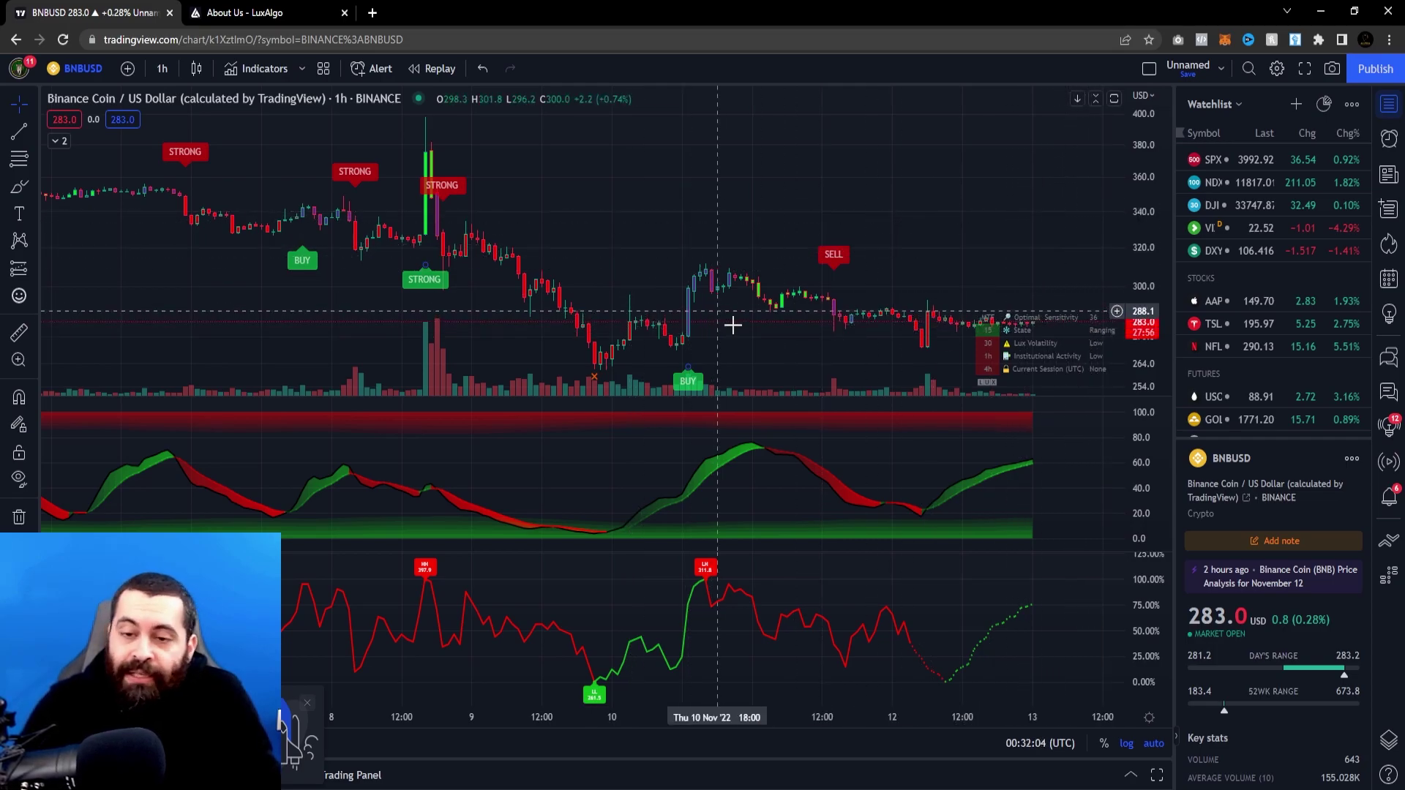
pyautogui.doubleClick(690, 380)
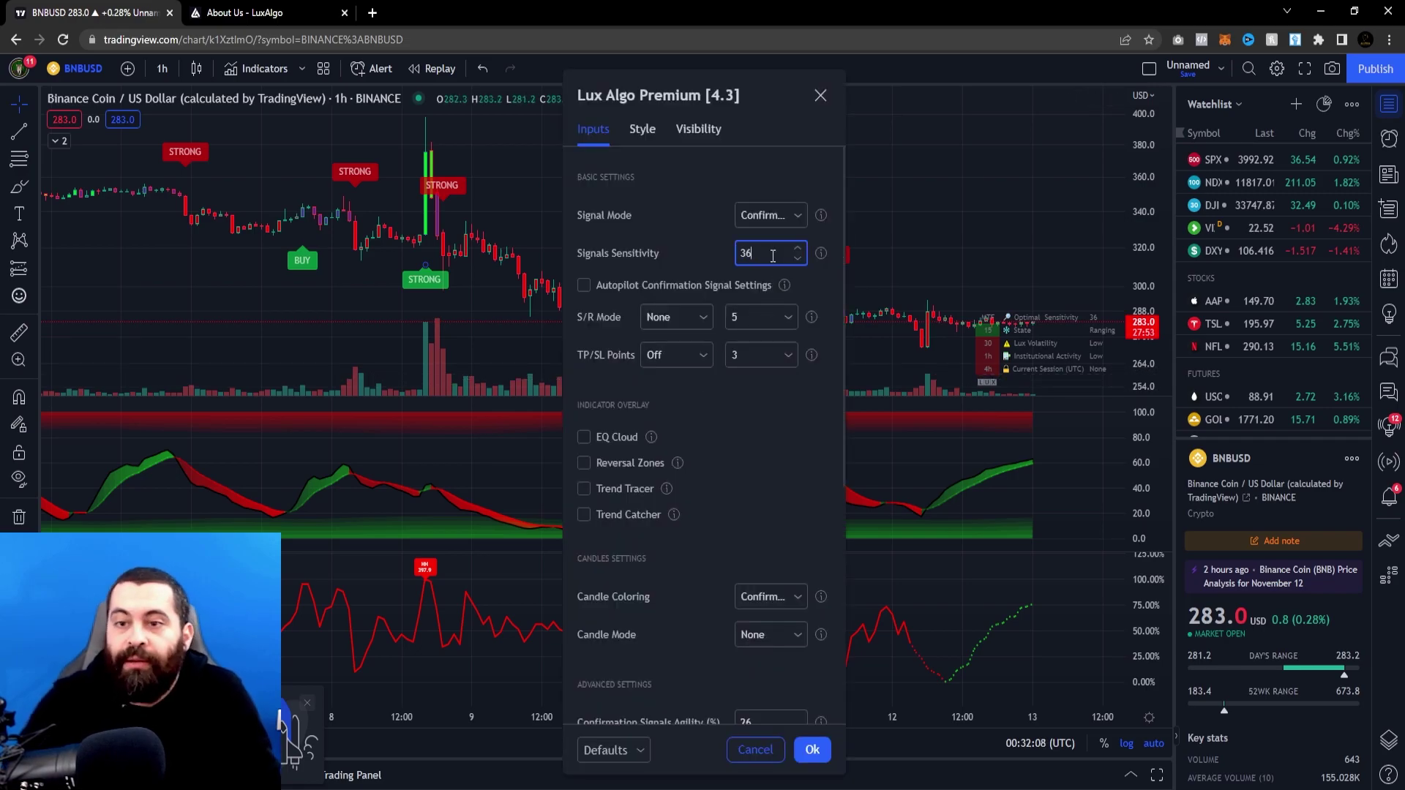
pyautogui.click(816, 758)
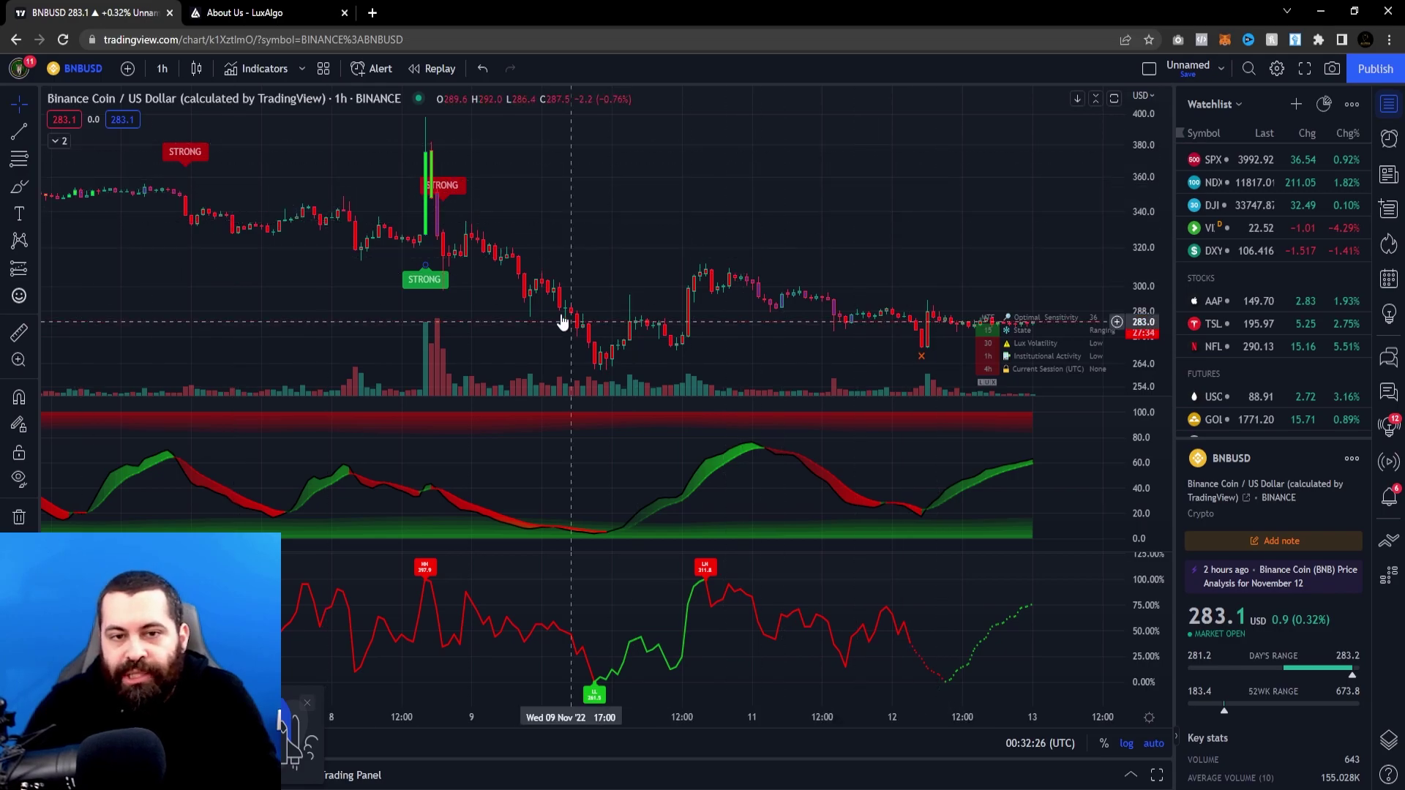
# - Check the LuxAlgo settings at sensitivity 36 without changes, zoom the 1h chart, and list timeframes
pyautogui.doubleClick(414, 277)
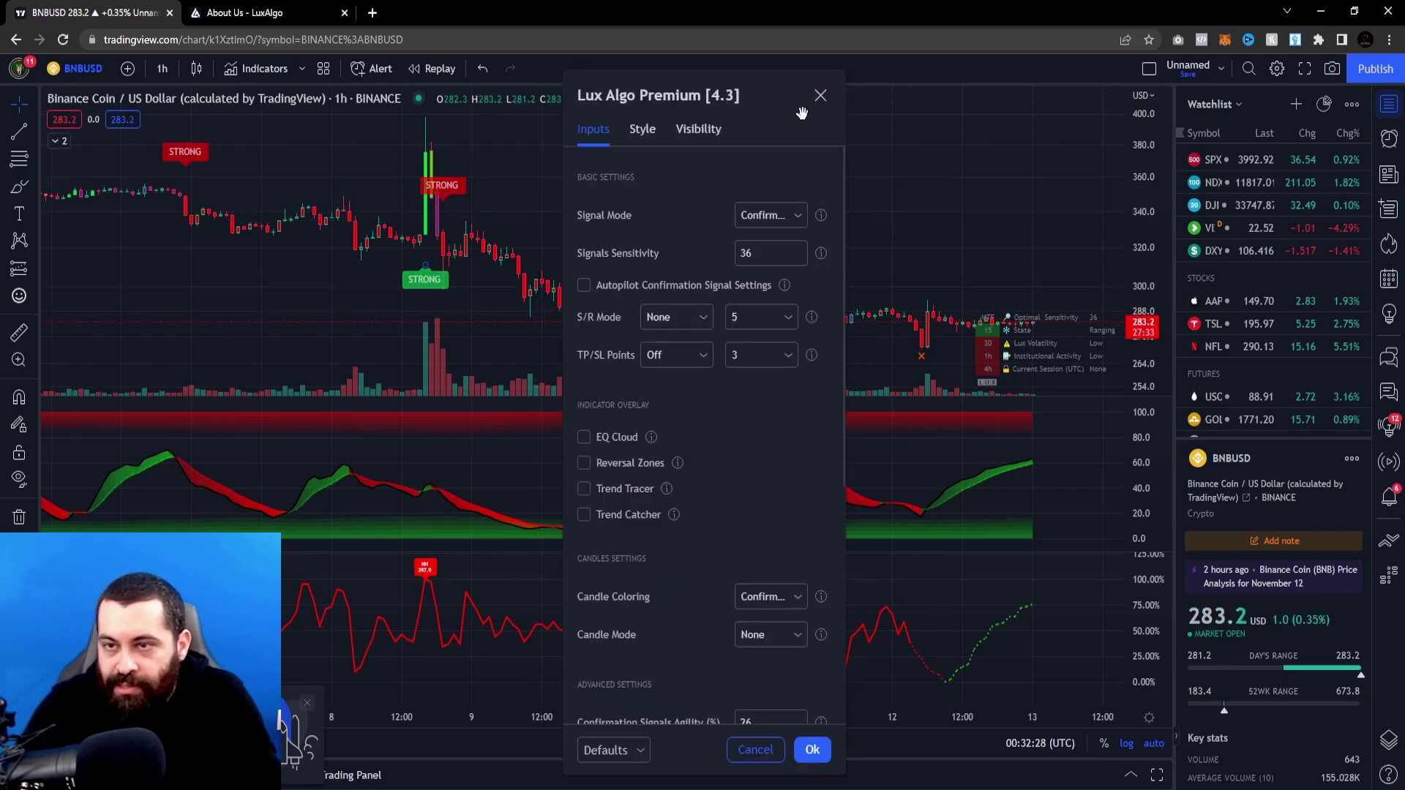
pyautogui.click(821, 98)
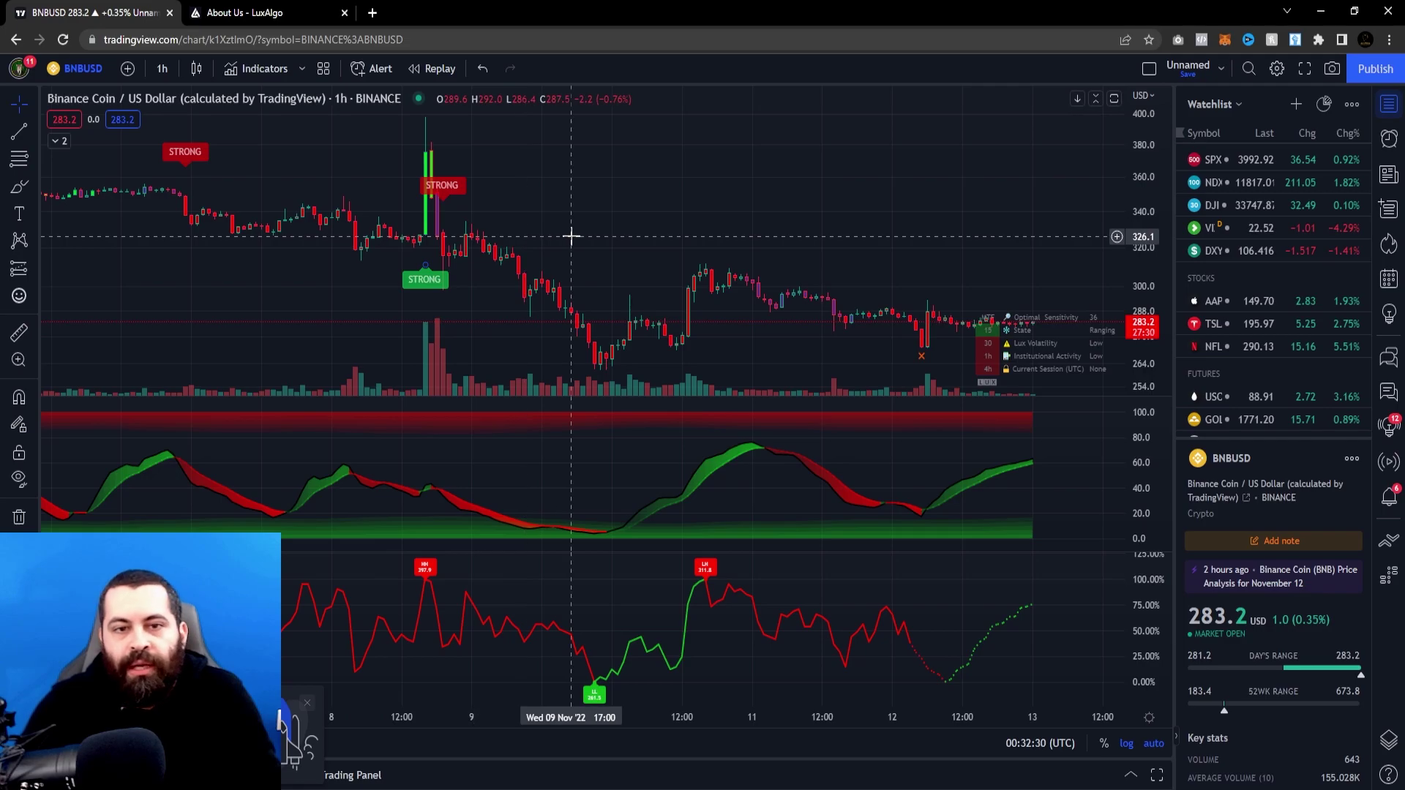
pyautogui.scroll(-3, 571, 234)
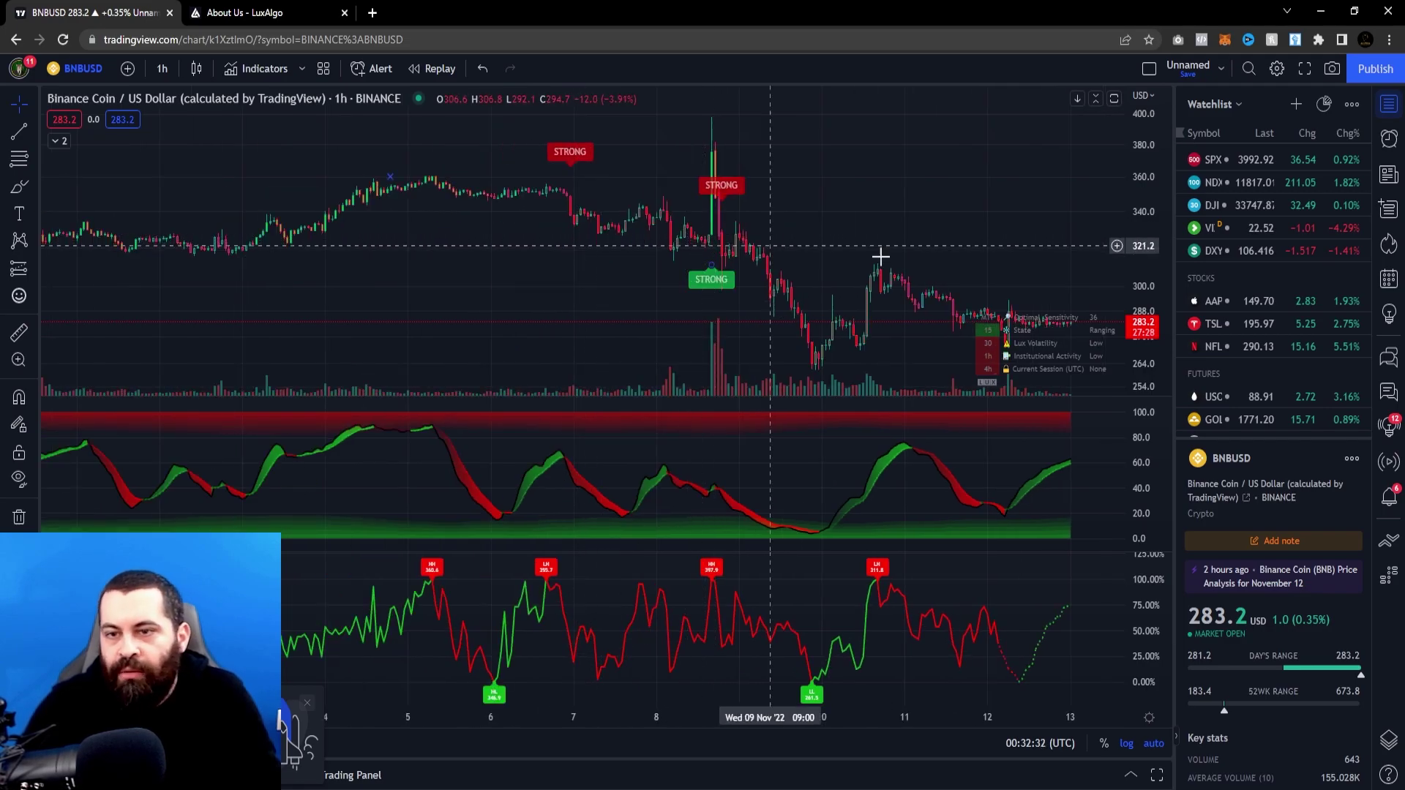
pyautogui.scroll(-1, 885, 258)
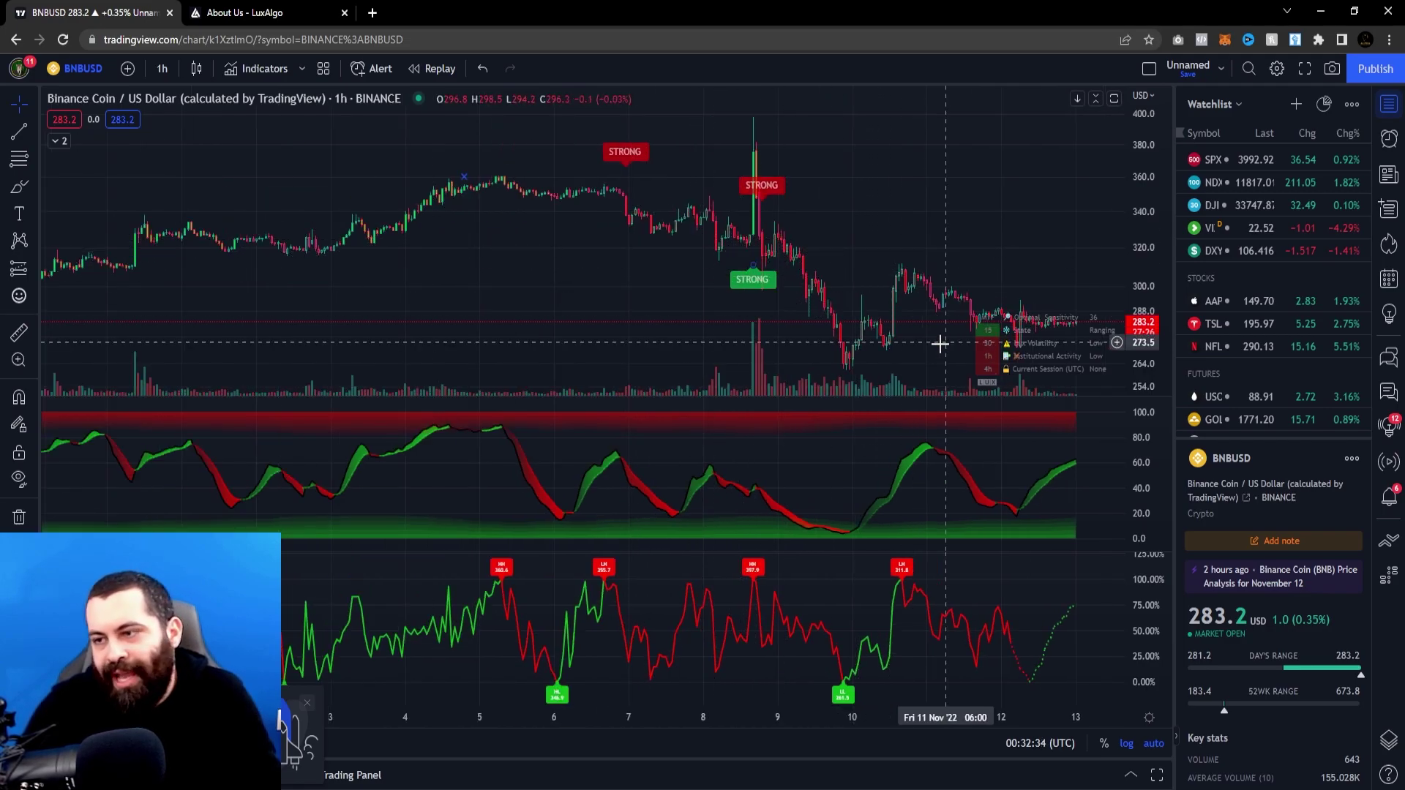
pyautogui.scroll(-2, 972, 326)
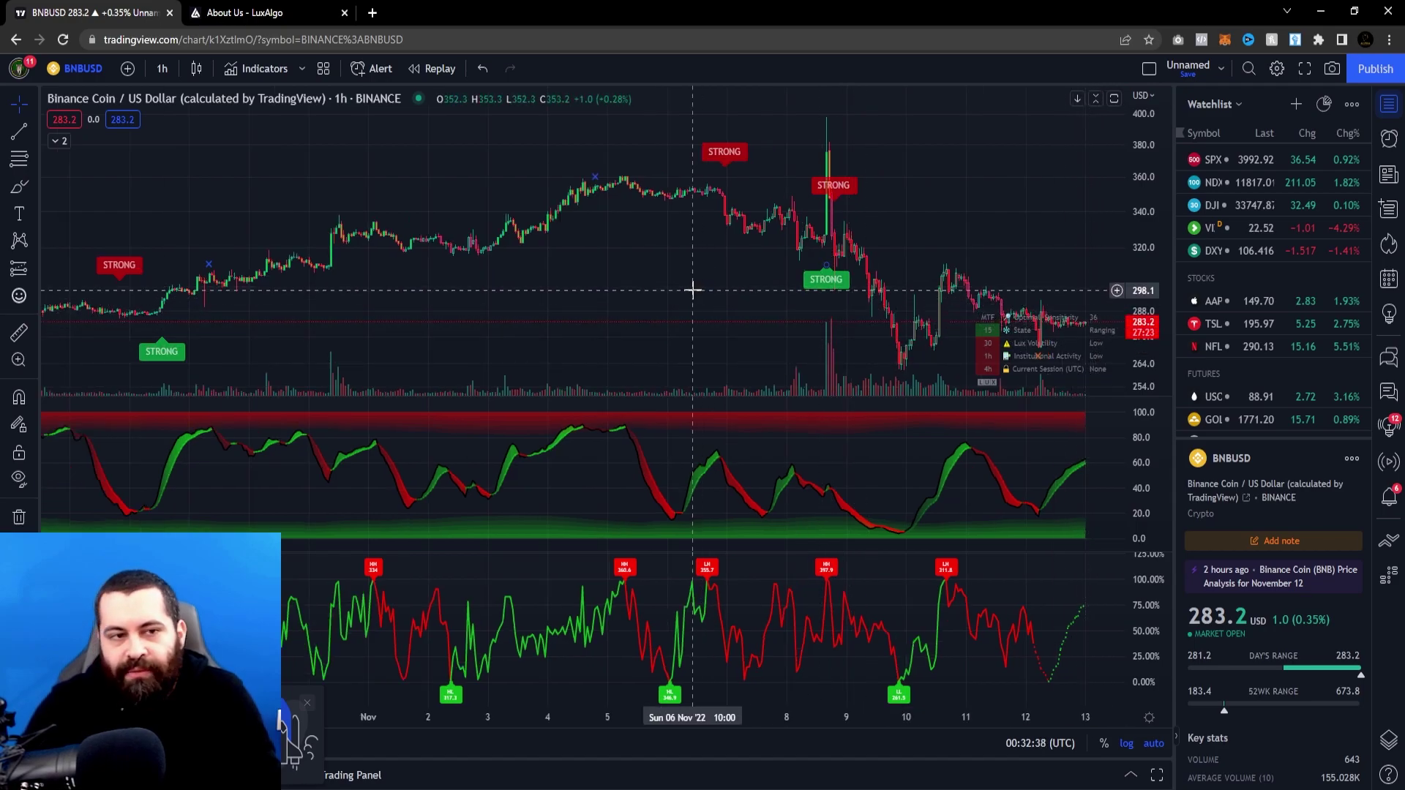
pyautogui.scroll(4, 704, 279)
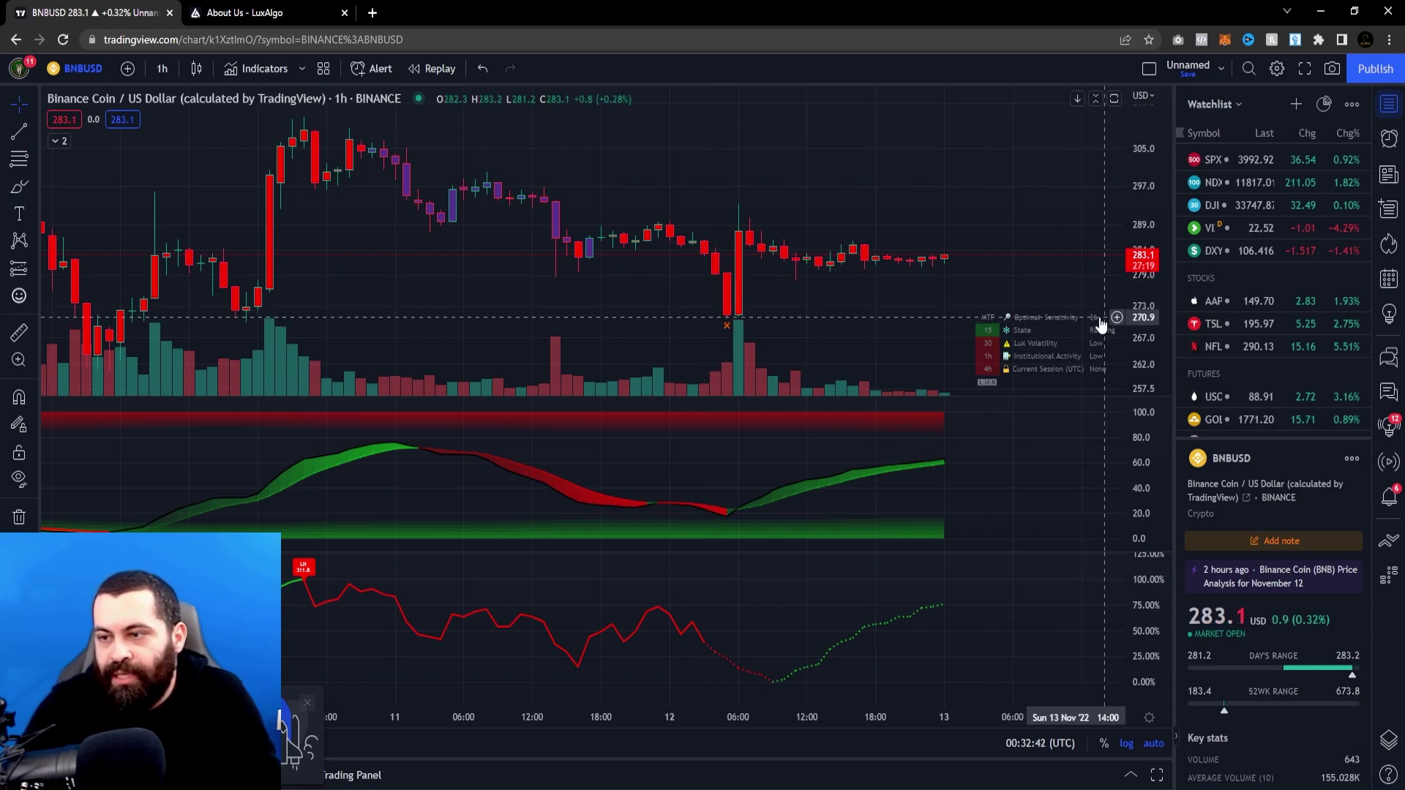
pyautogui.scroll(-5, 776, 287)
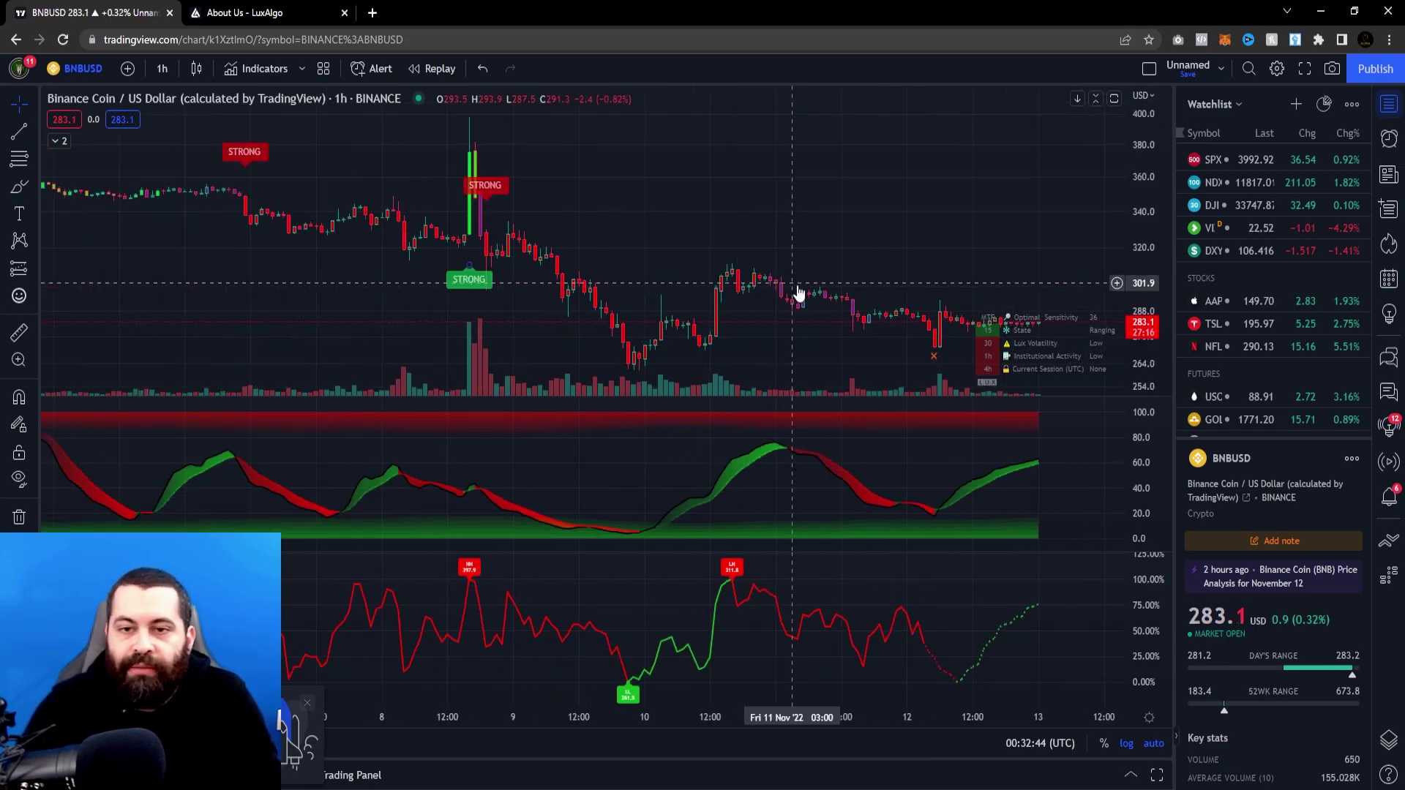
pyautogui.scroll(3, 739, 285)
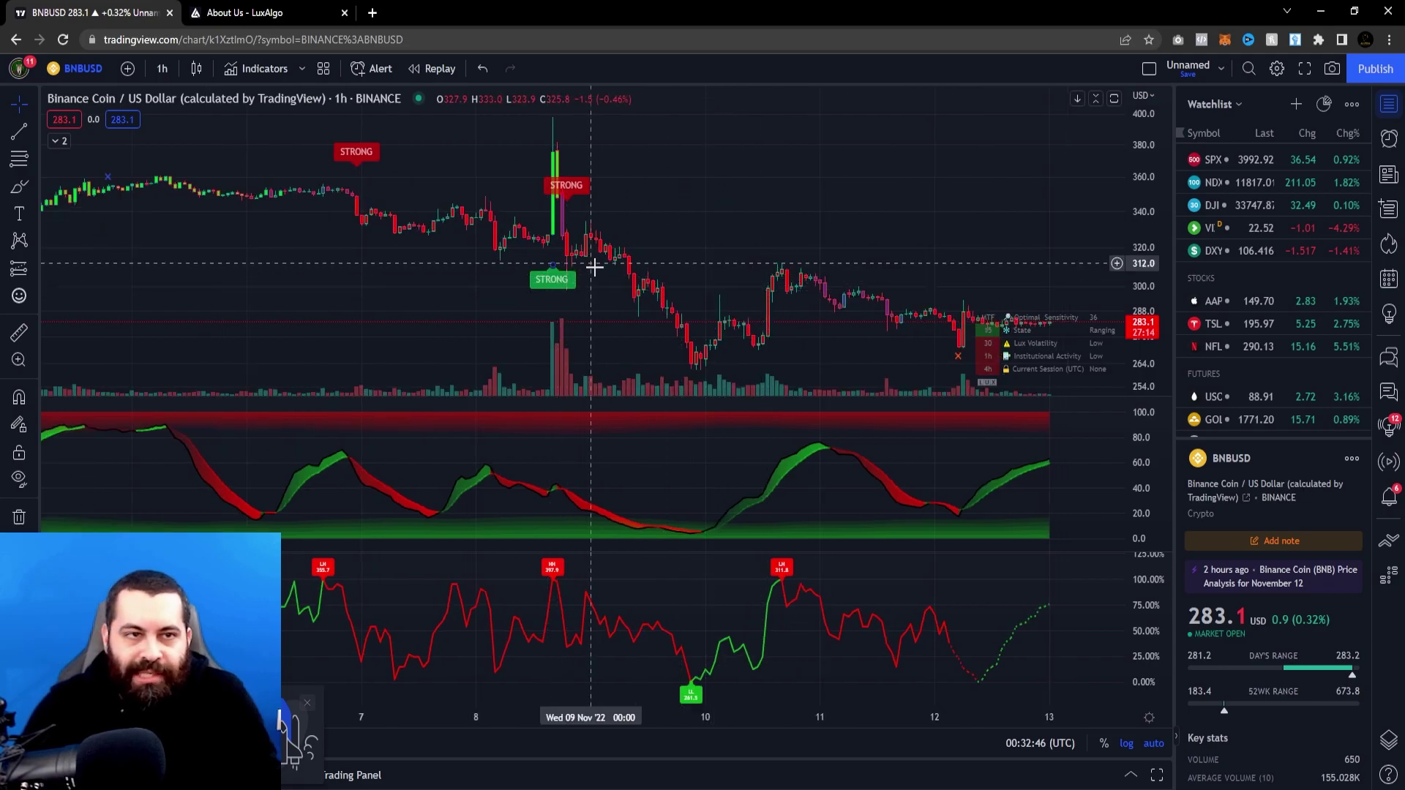
pyautogui.click(162, 69)
# - Switch BNBUSD to 15-minute candles and set LuxAlgo Premium Signals Sensitivity to 21
pyautogui.click(202, 344)
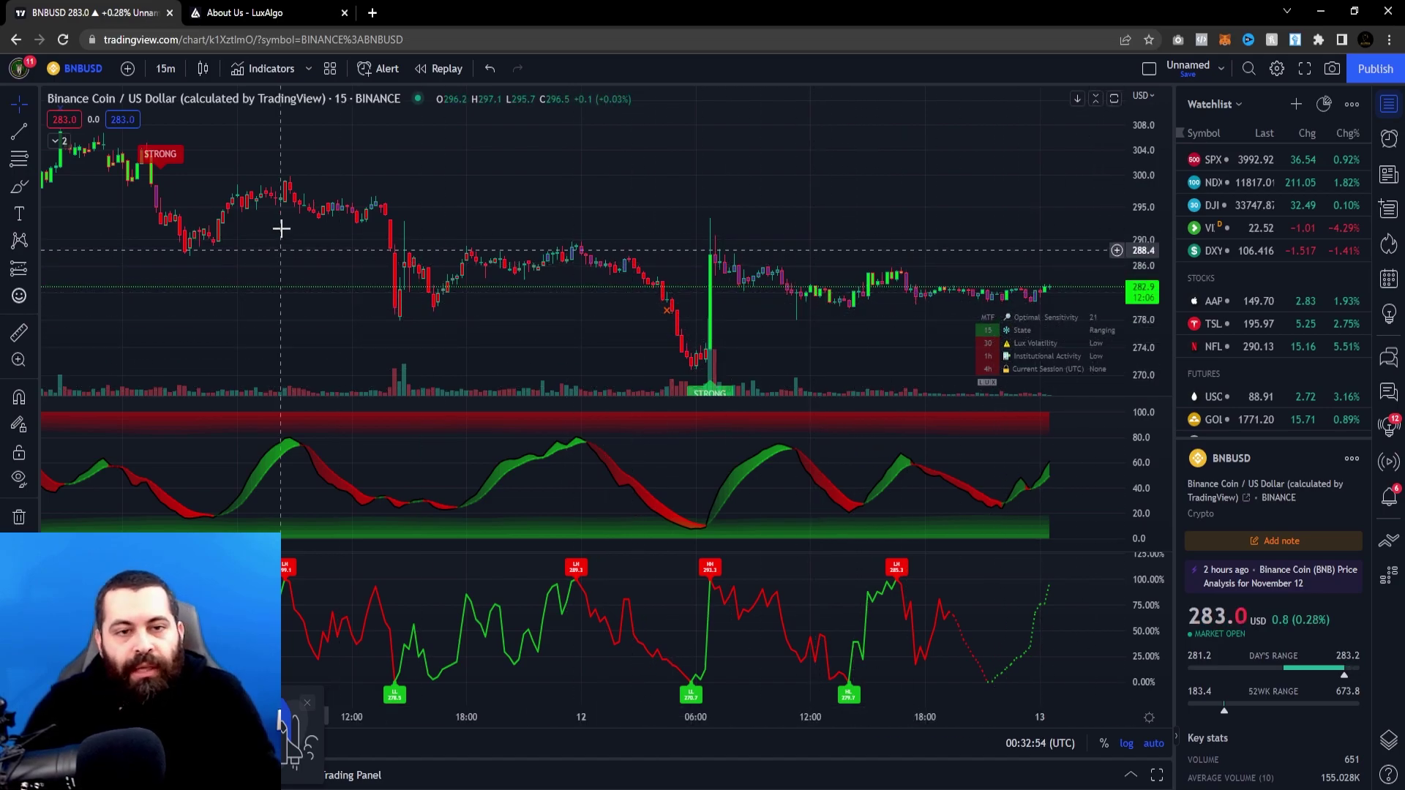
pyautogui.doubleClick(715, 394)
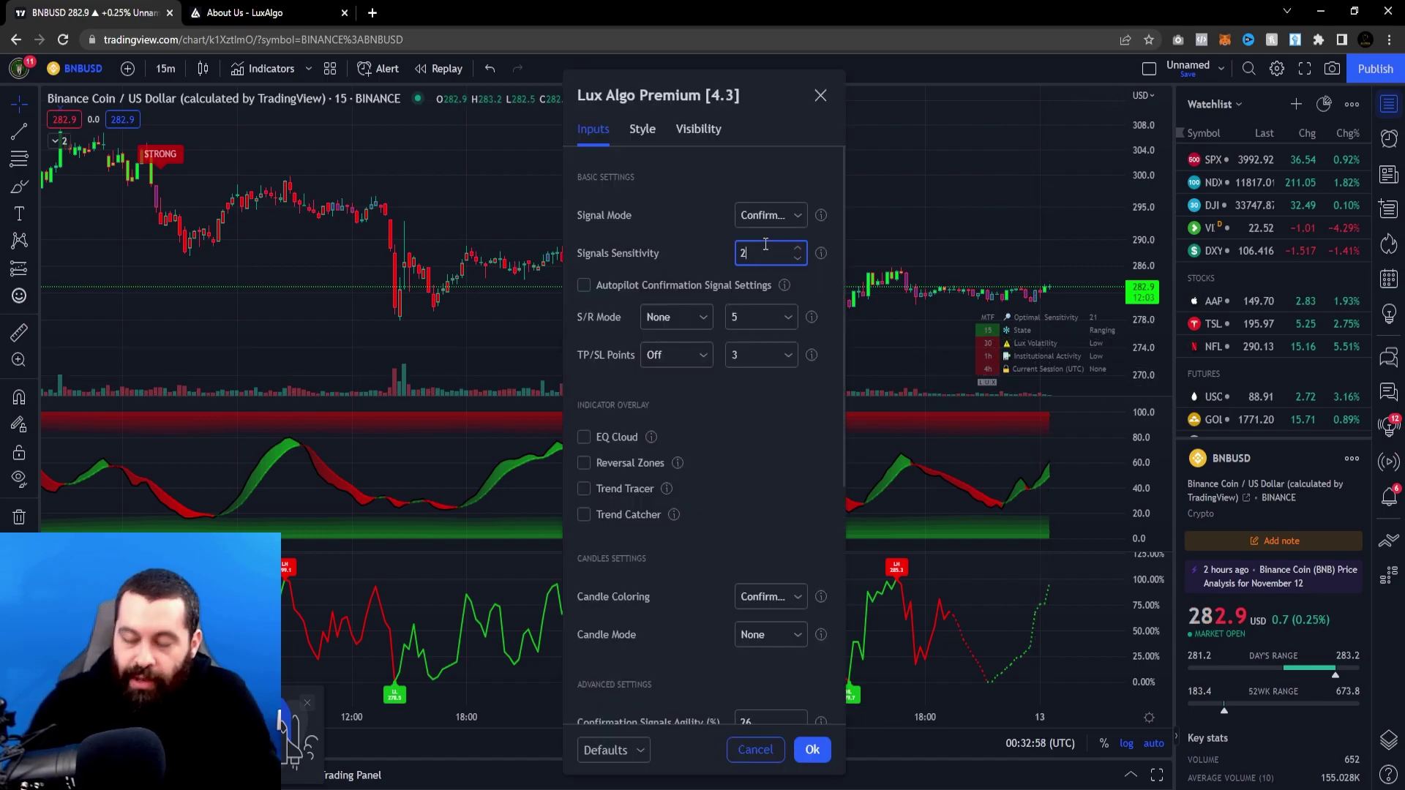
pyautogui.click(811, 748)
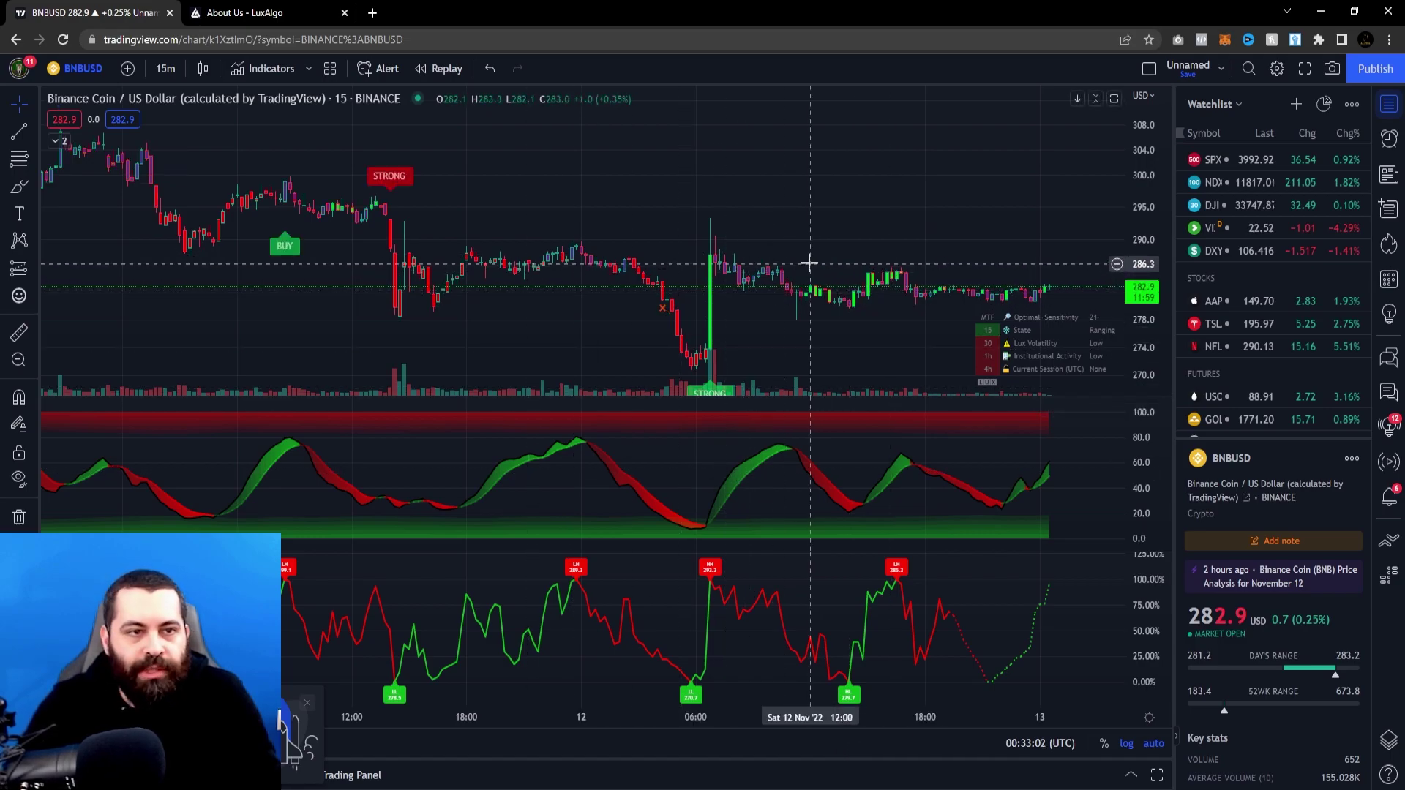
# - Review the 15-minute BUY and STRONG signals on 11–12 November, then bring up the timeframe list
pyautogui.moveTo(743, 211); pyautogui.dragTo(609, 231)
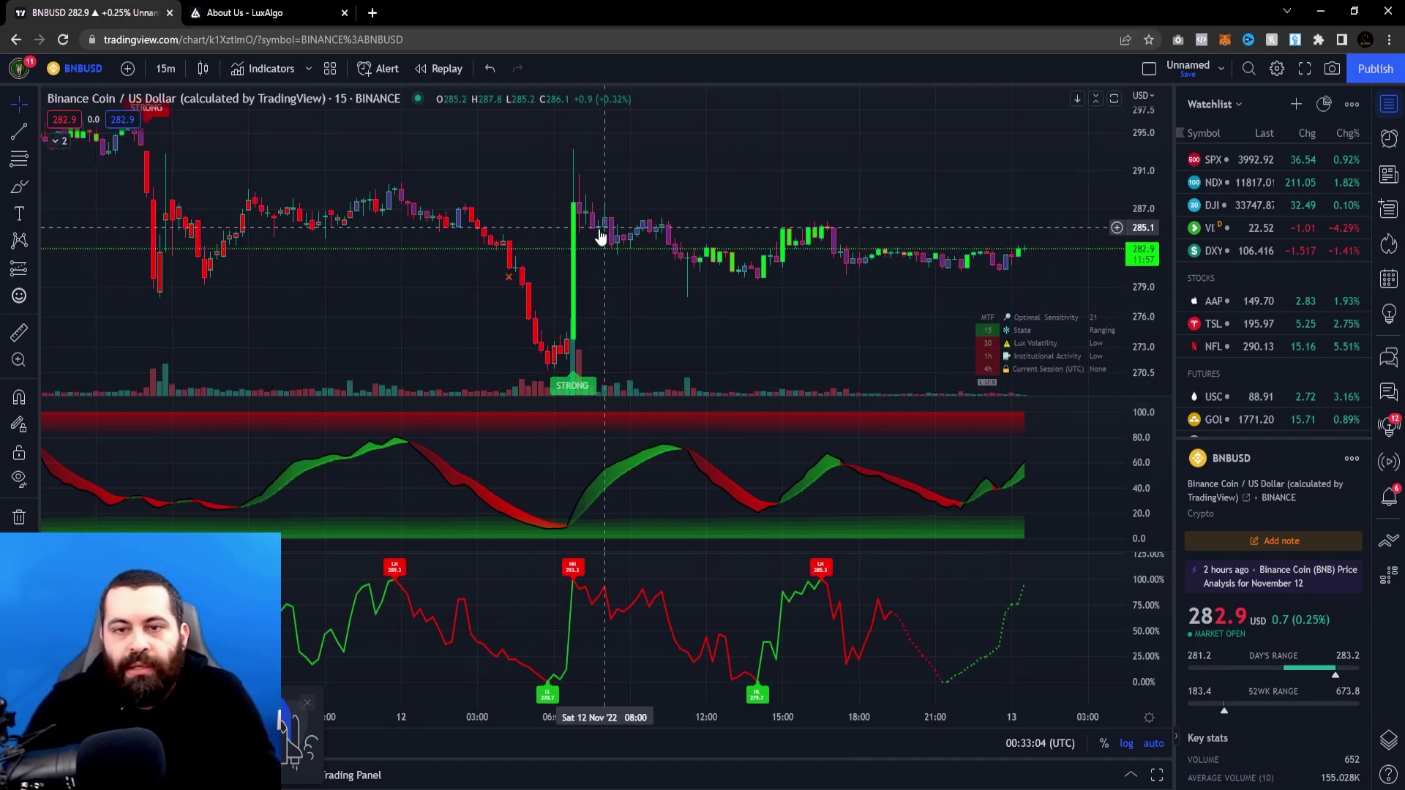
pyautogui.scroll(-2, 929, 223)
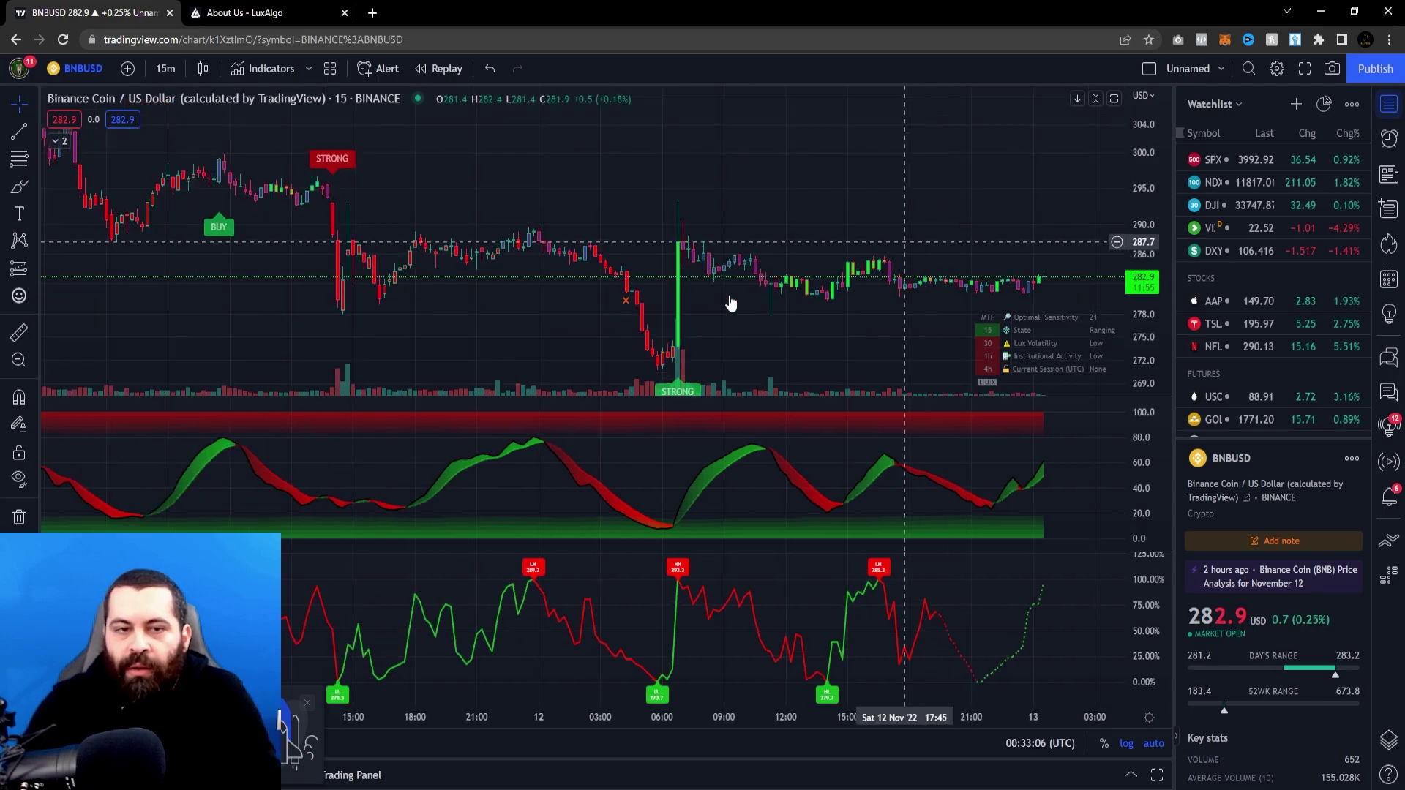
pyautogui.moveTo(389, 220); pyautogui.dragTo(630, 241)
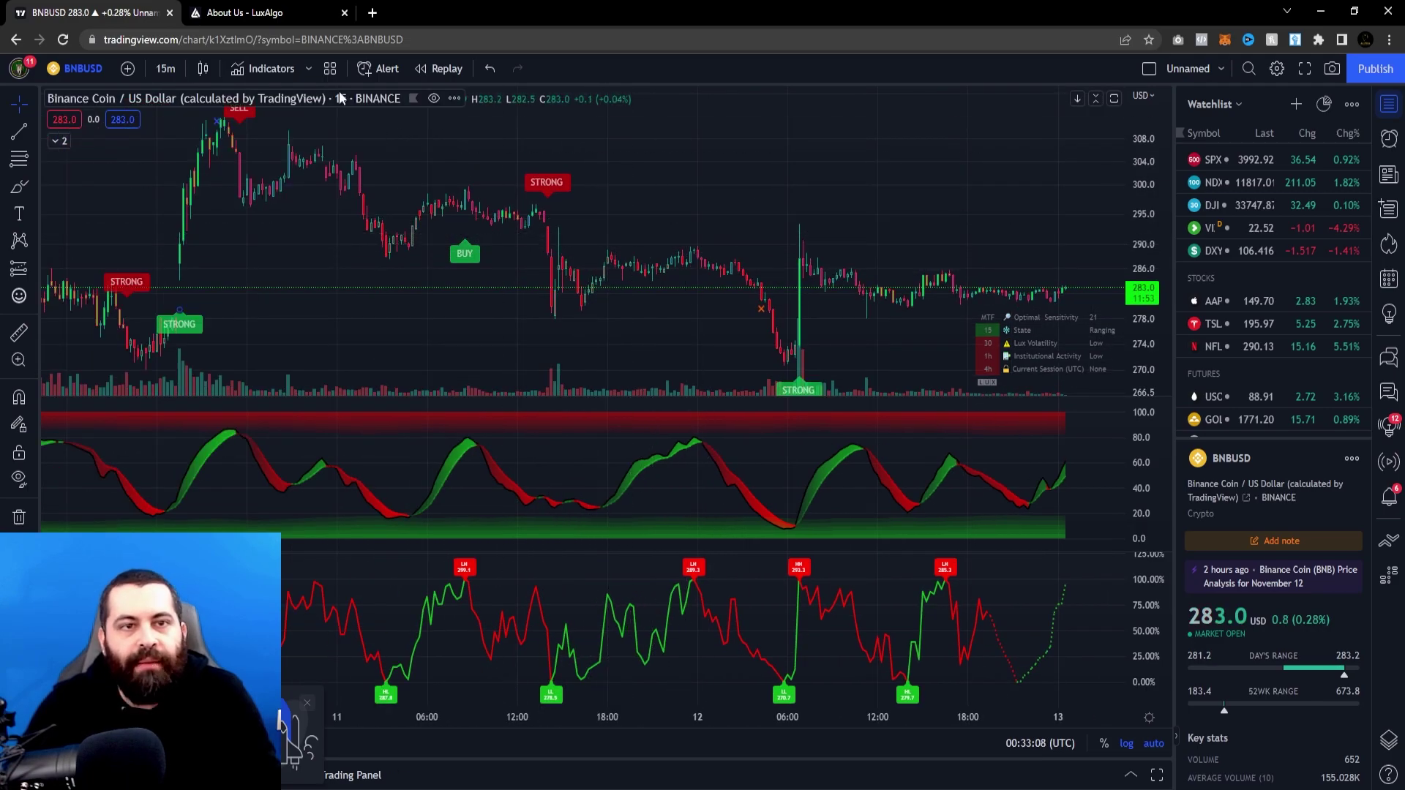
pyautogui.scroll(-3, 738, 219)
pyautogui.scroll(2, 877, 244)
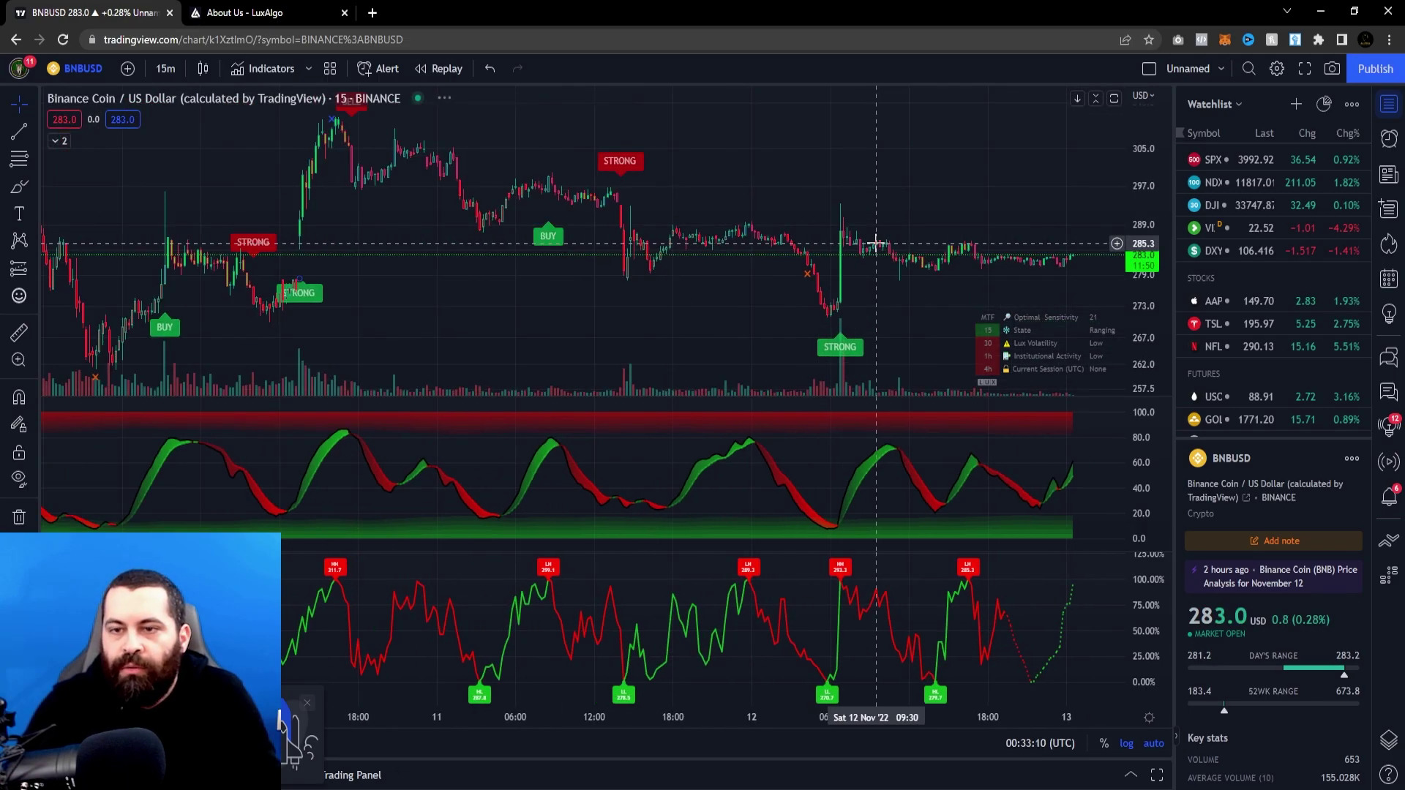
pyautogui.scroll(5, 876, 244)
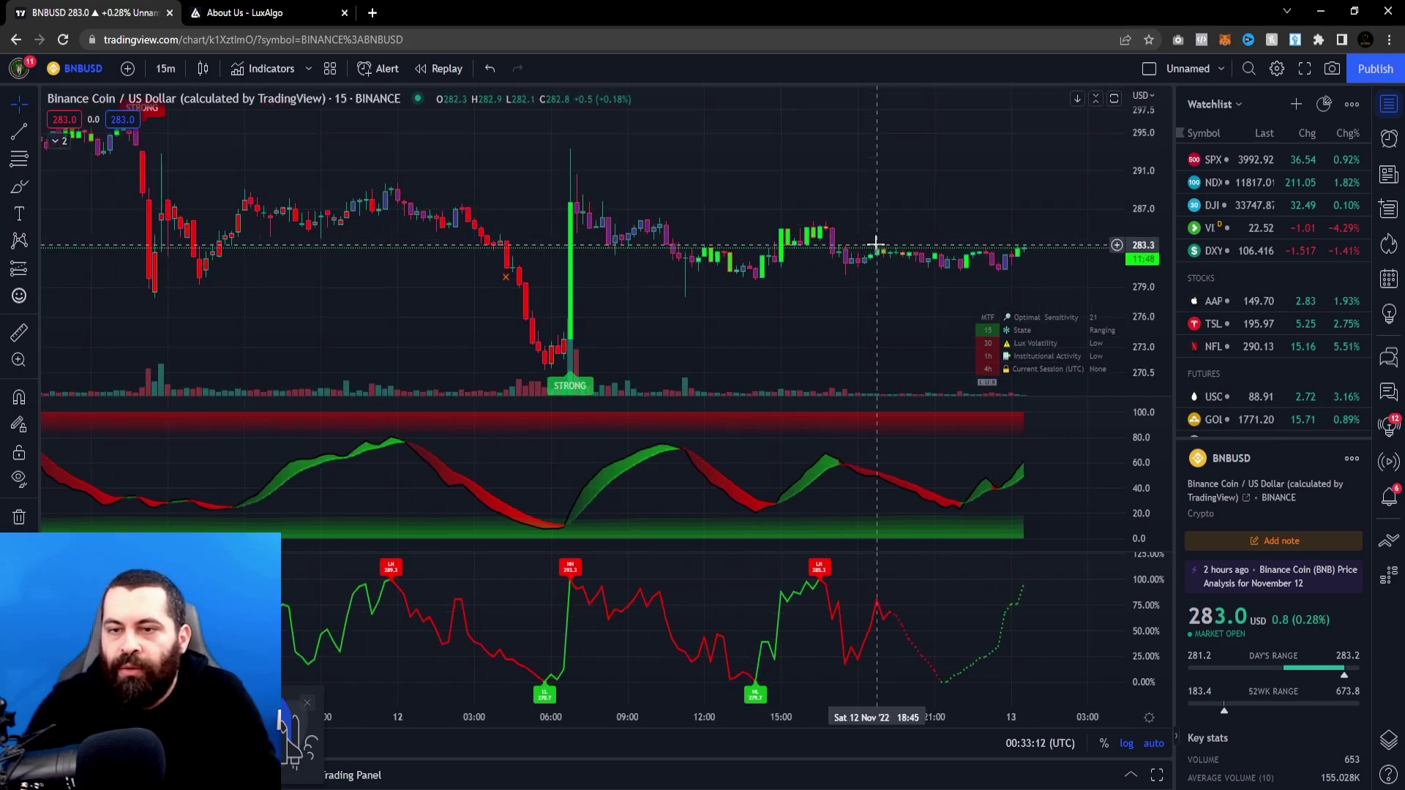
pyautogui.scroll(3, 876, 244)
pyautogui.scroll(-1, 876, 244)
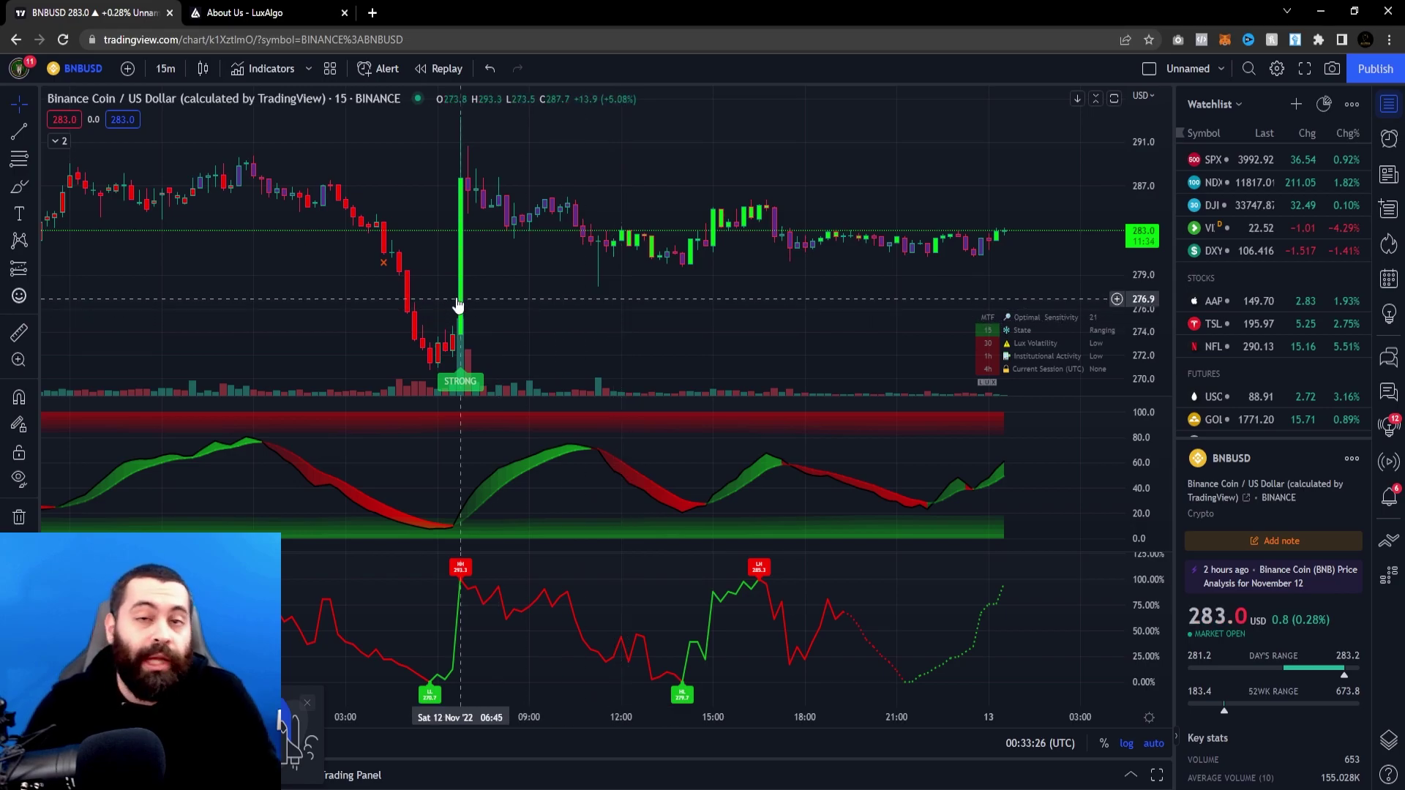
pyautogui.scroll(-3, 469, 263)
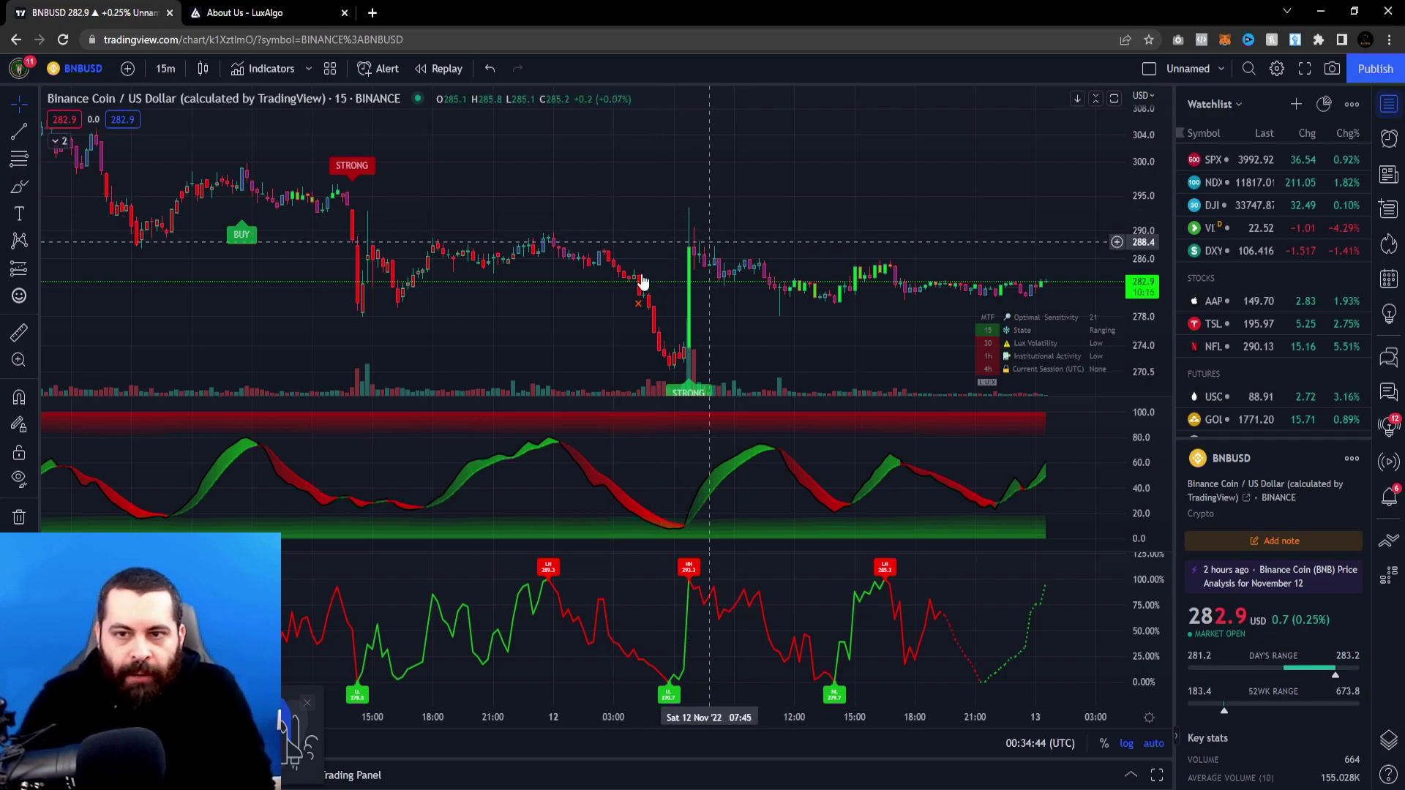
pyautogui.click(166, 68)
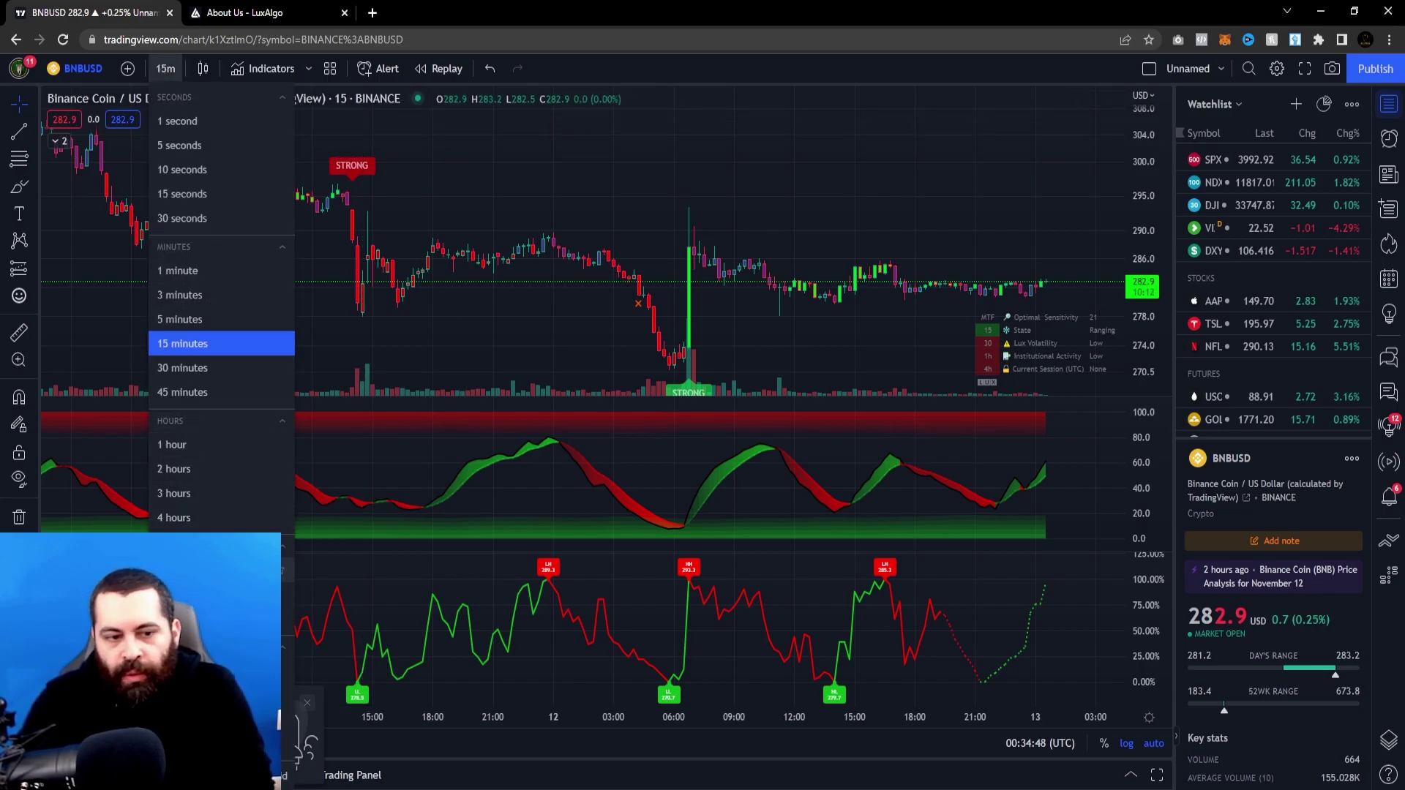
# - Return BNBUSD to 4-hour candles and zoom around the SELL signal at the 6 November peak
pyautogui.click(176, 518)
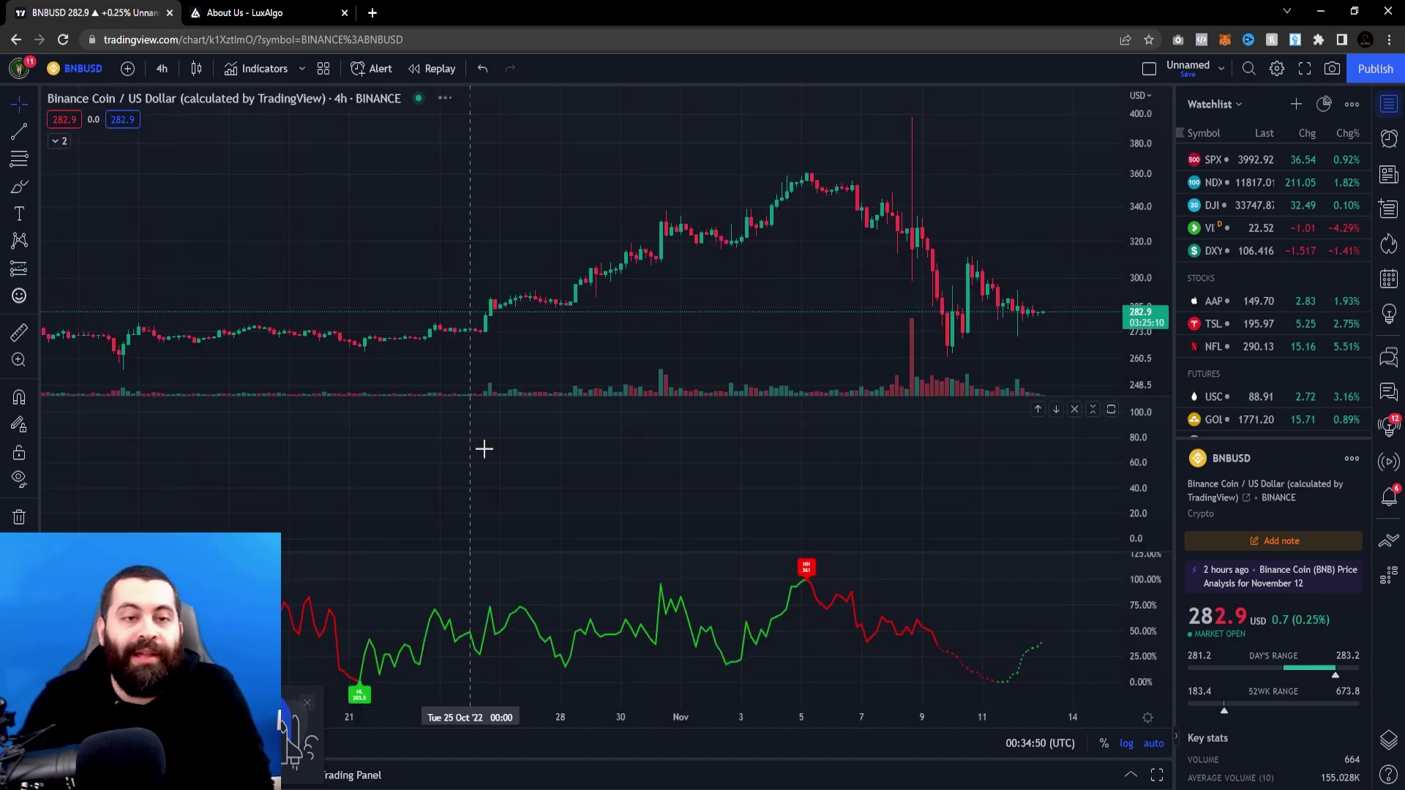
pyautogui.scroll(5, 743, 323)
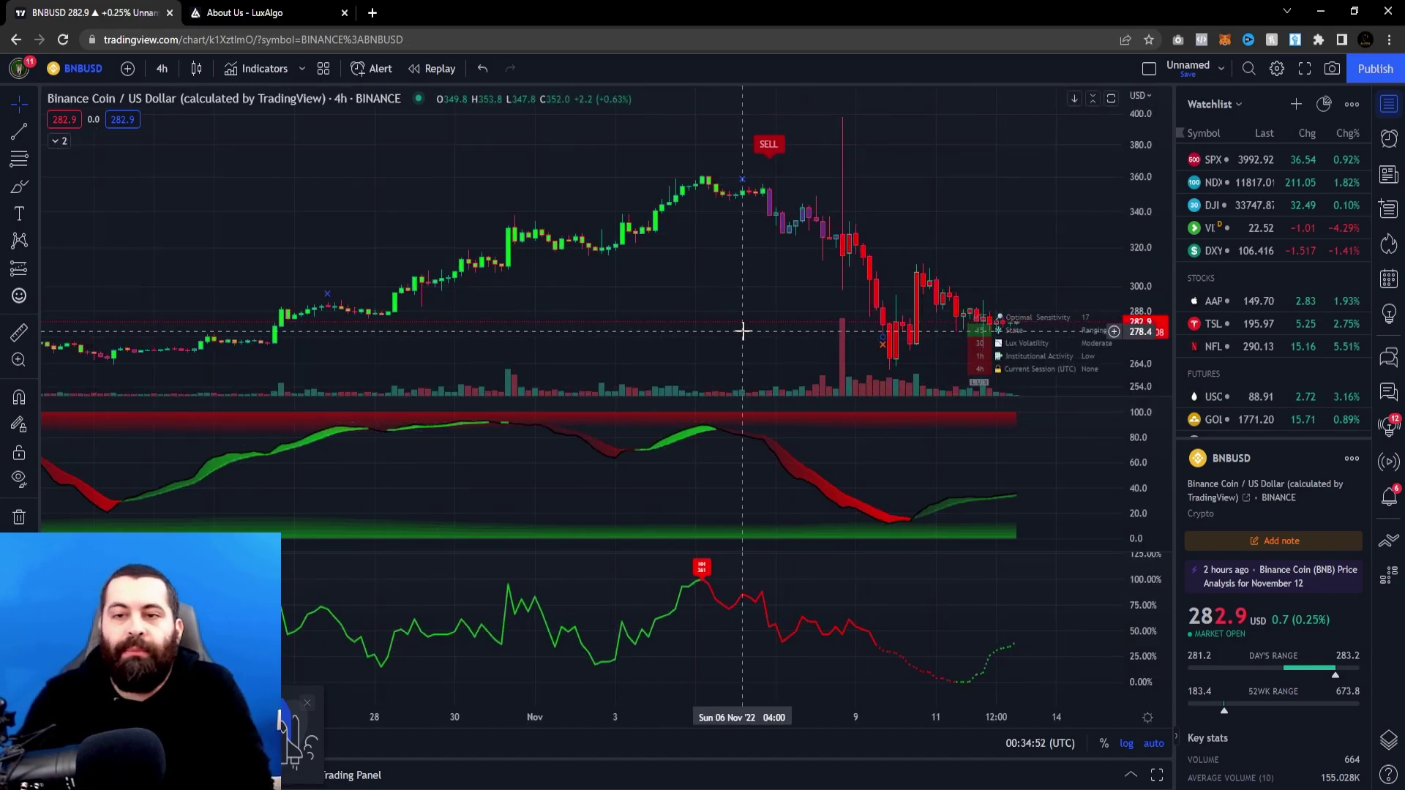
pyautogui.scroll(-2, 866, 329)
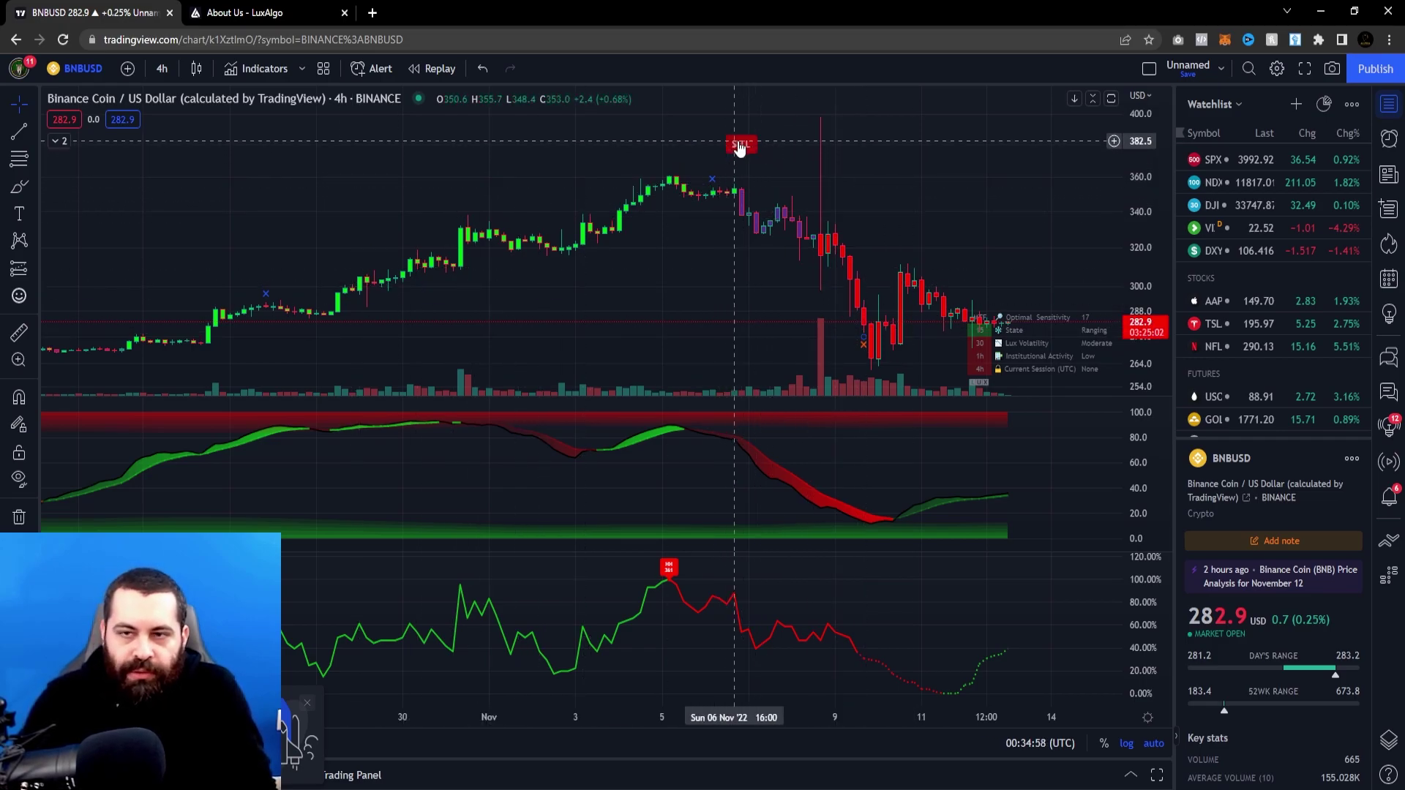
pyautogui.scroll(1, 956, 288)
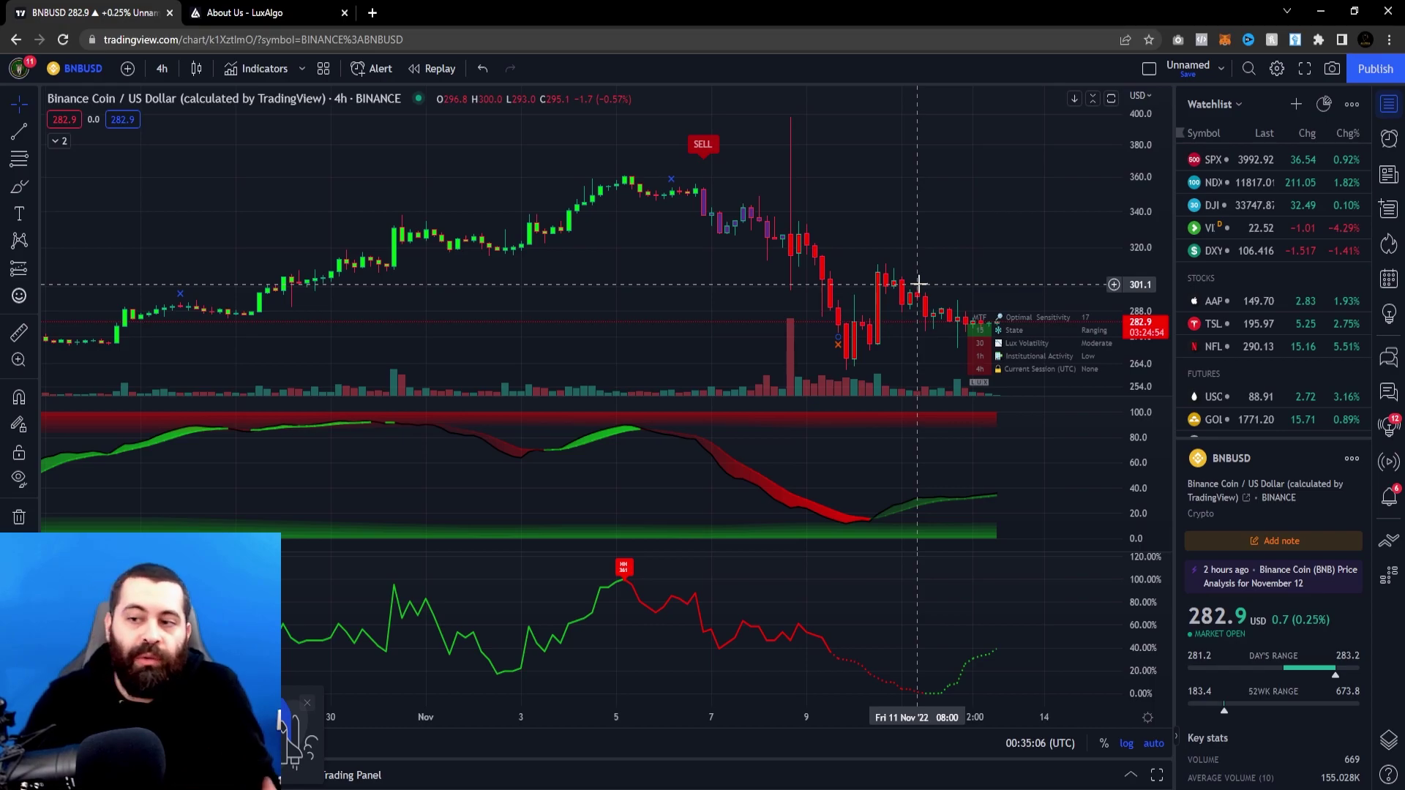
pyautogui.scroll(3, 918, 283)
pyautogui.scroll(-1, 918, 283)
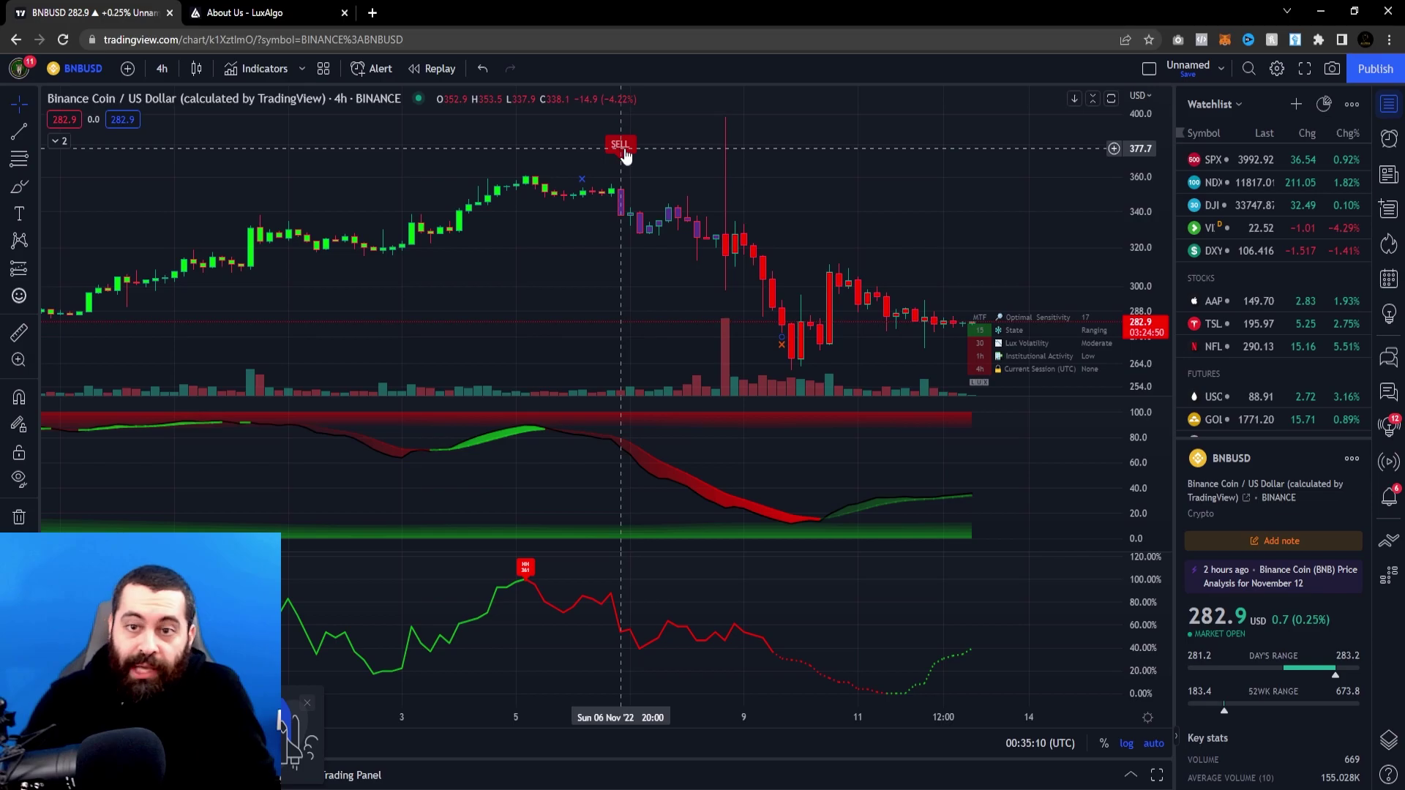
pyautogui.doubleClick(622, 150)
pyautogui.write('17')
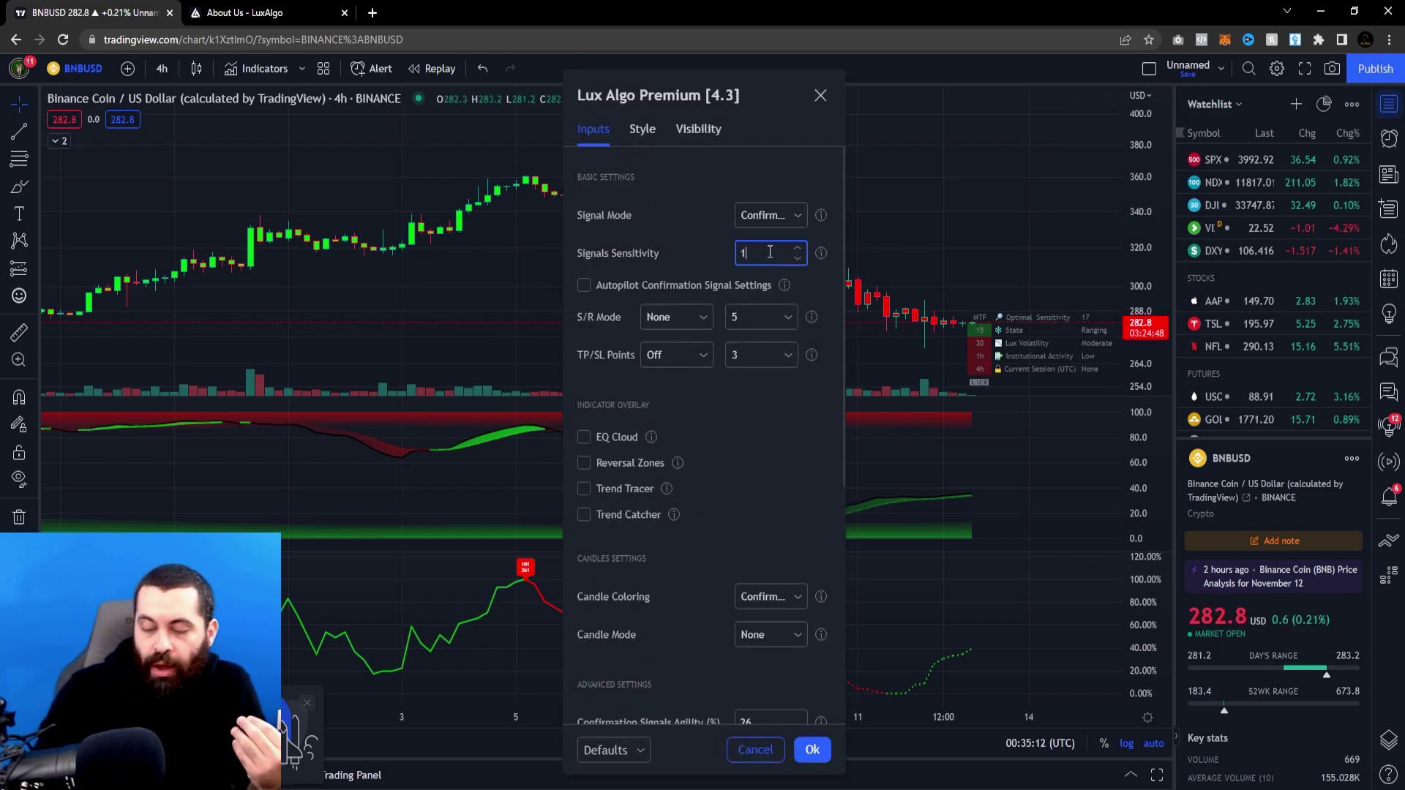
pyautogui.click(828, 754)
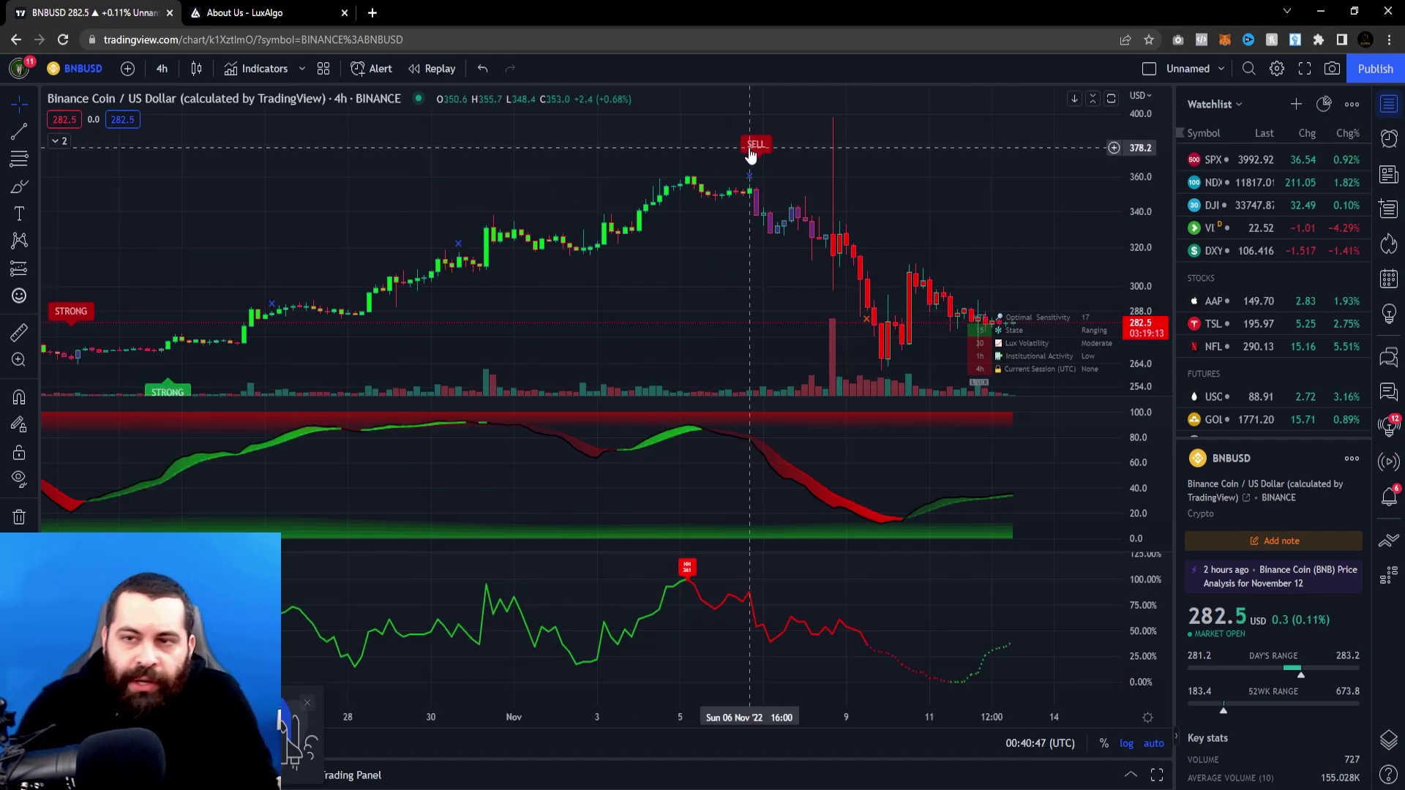
# - Enable Autopilot Confirmation Signal Settings in Lux Algo Premium and apply it
pyautogui.doubleClick(757, 146)
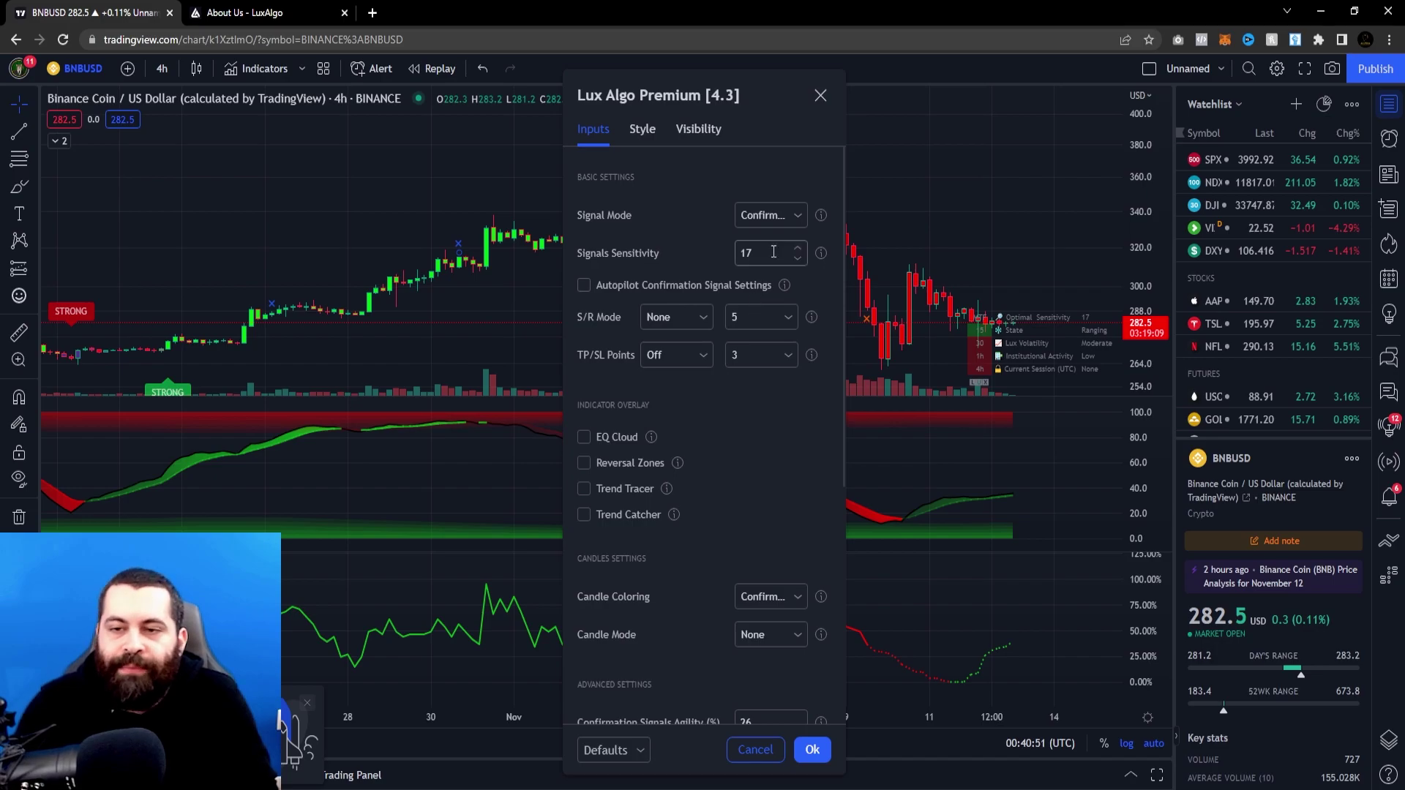
pyautogui.click(583, 285)
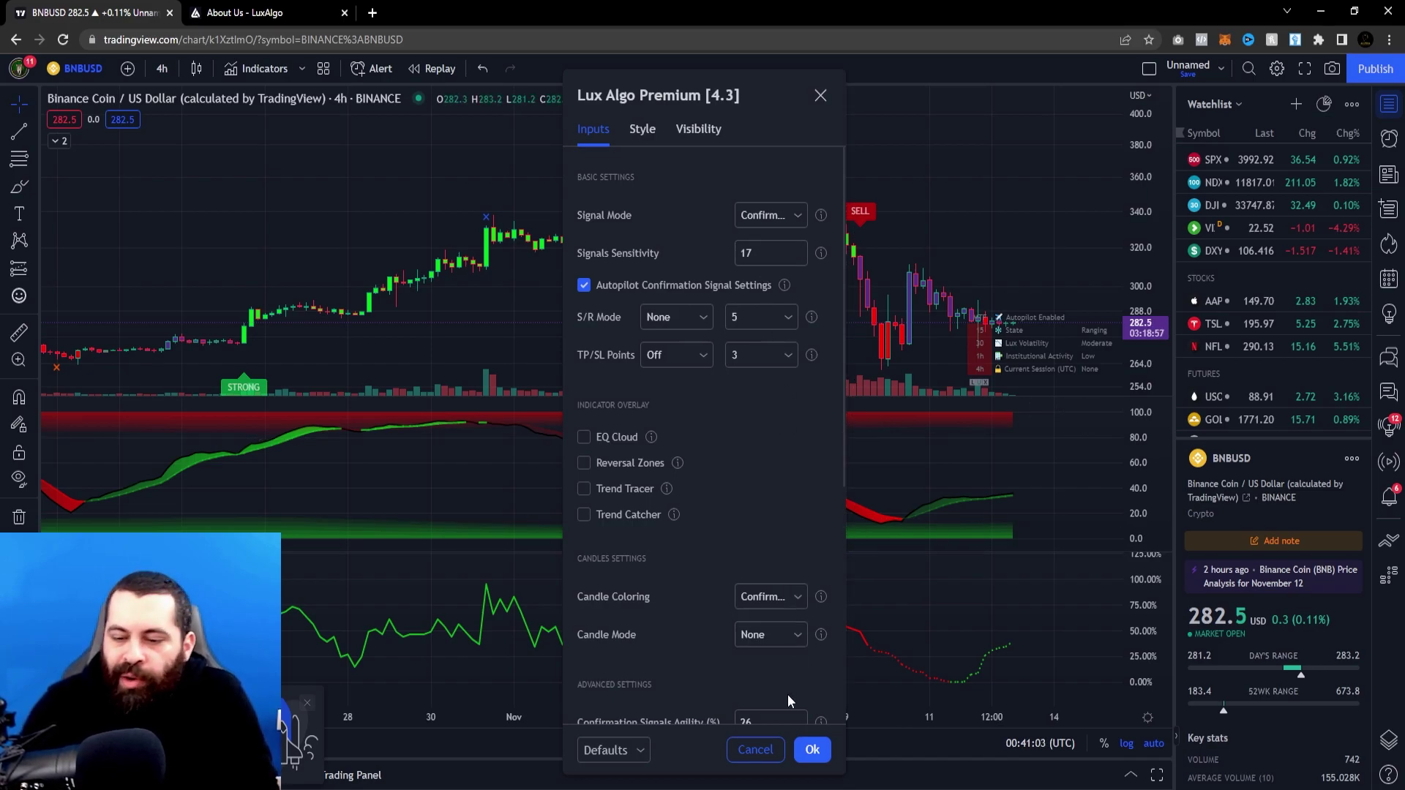
pyautogui.click(813, 750)
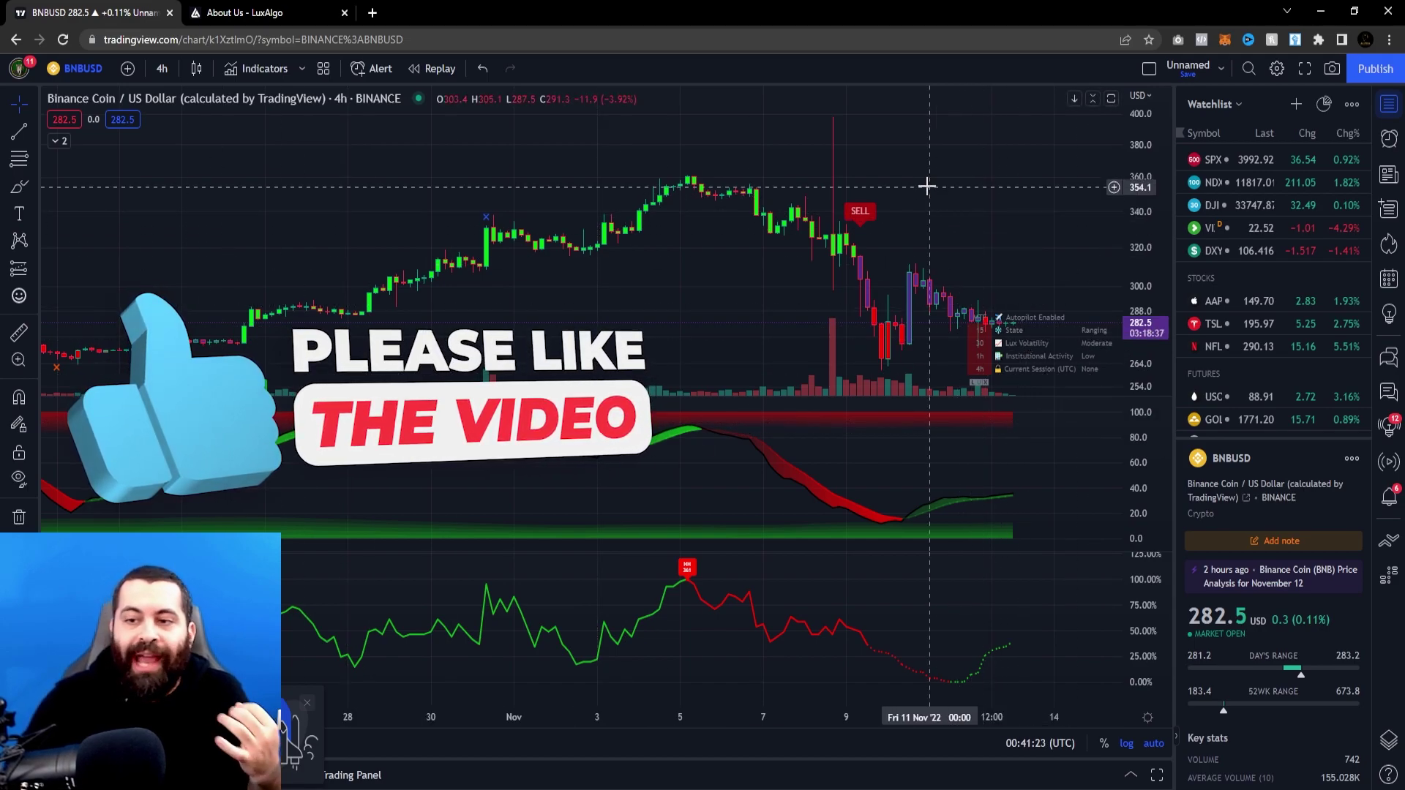
# - Zoom through the chart's autopilot signals, then reopen Lux Algo Premium settings from the STRONG label
pyautogui.scroll(-3, 831, 241)
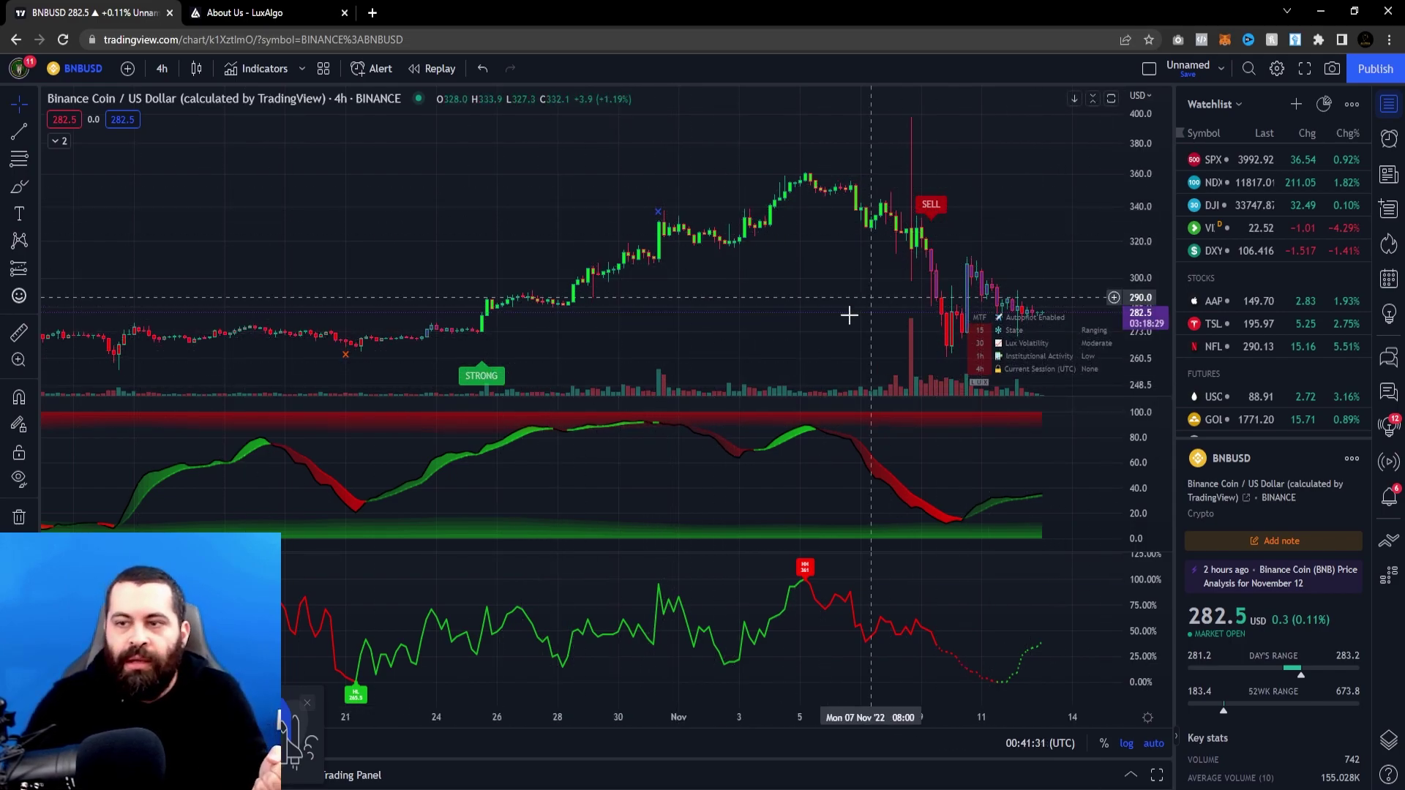
pyautogui.scroll(3, 838, 333)
pyautogui.scroll(3, 837, 337)
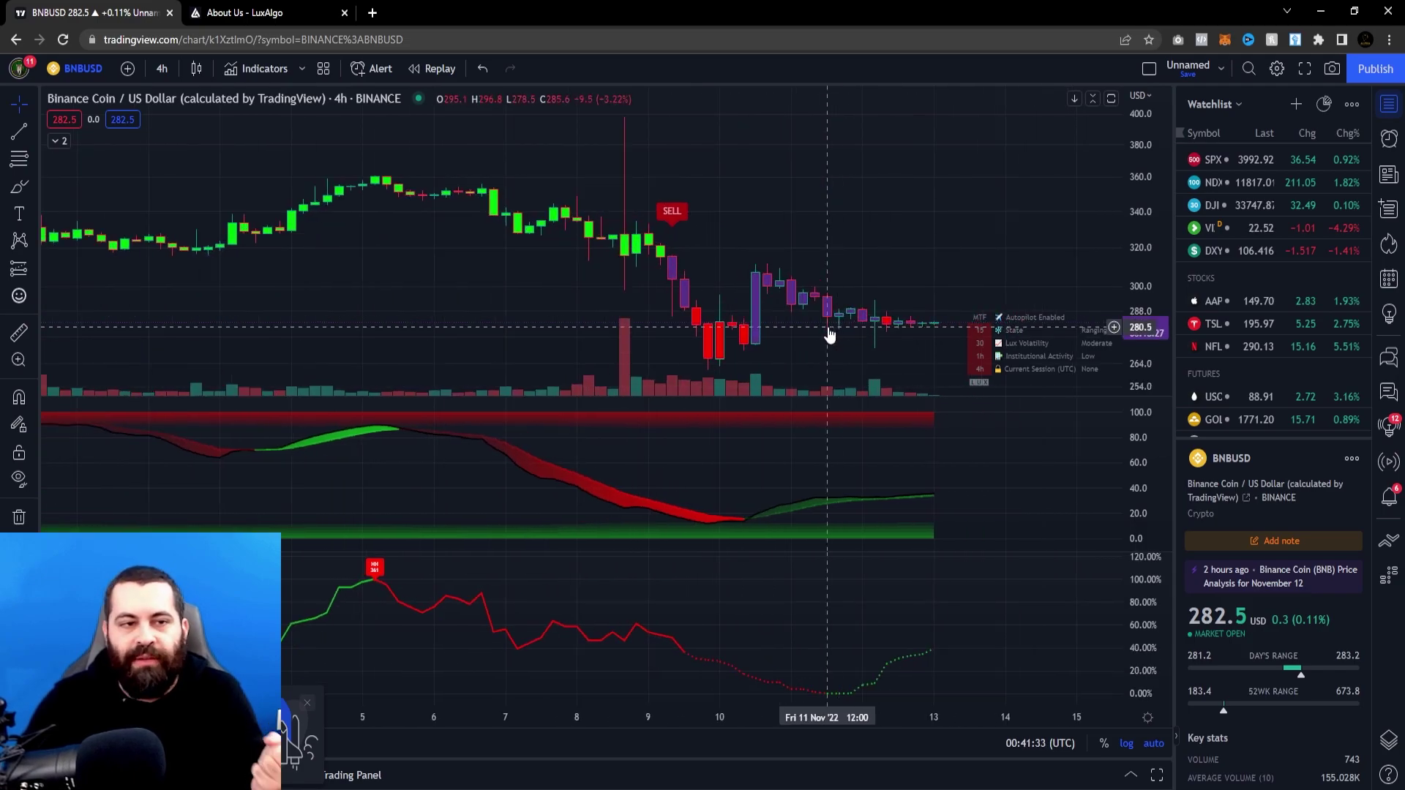
pyautogui.scroll(-2, 897, 350)
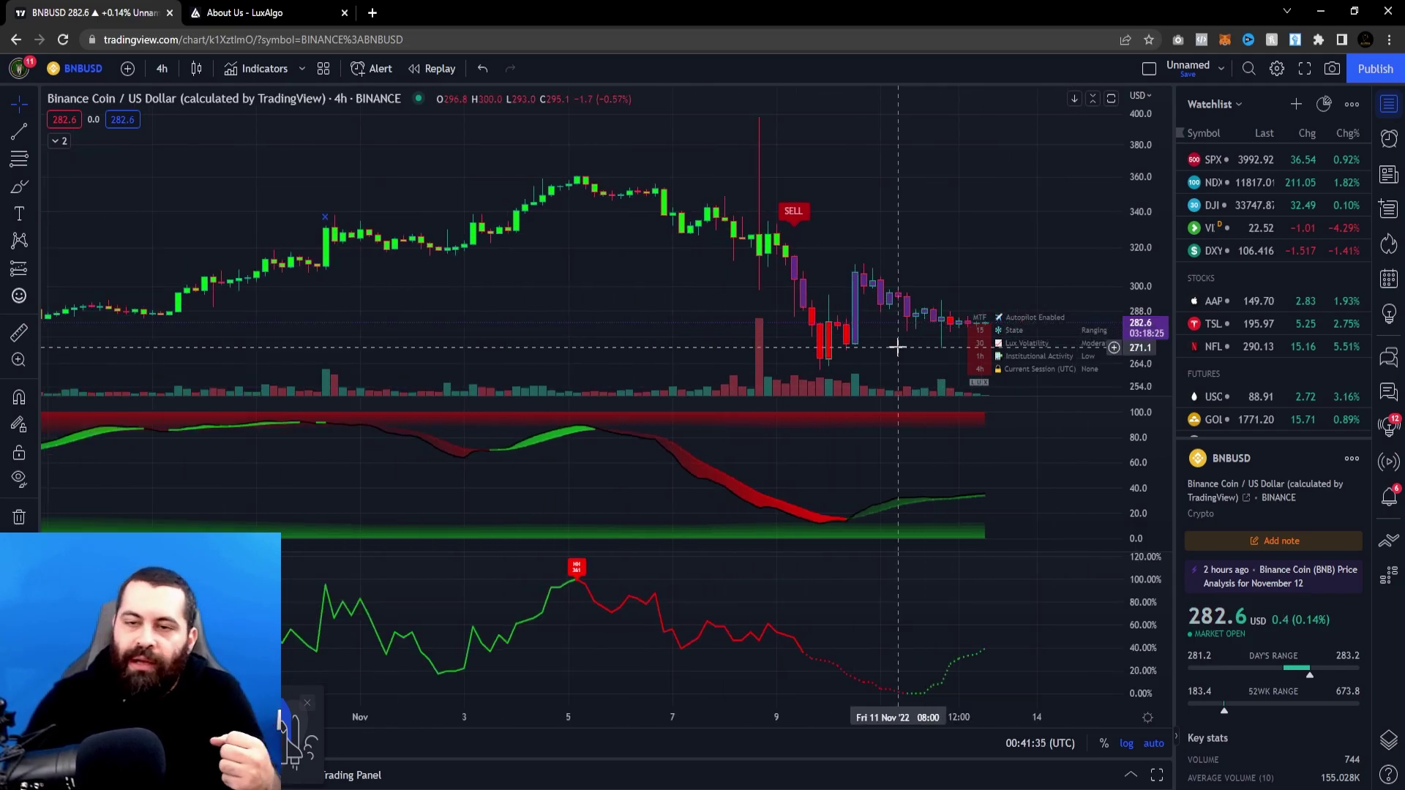
pyautogui.scroll(-5, 897, 350)
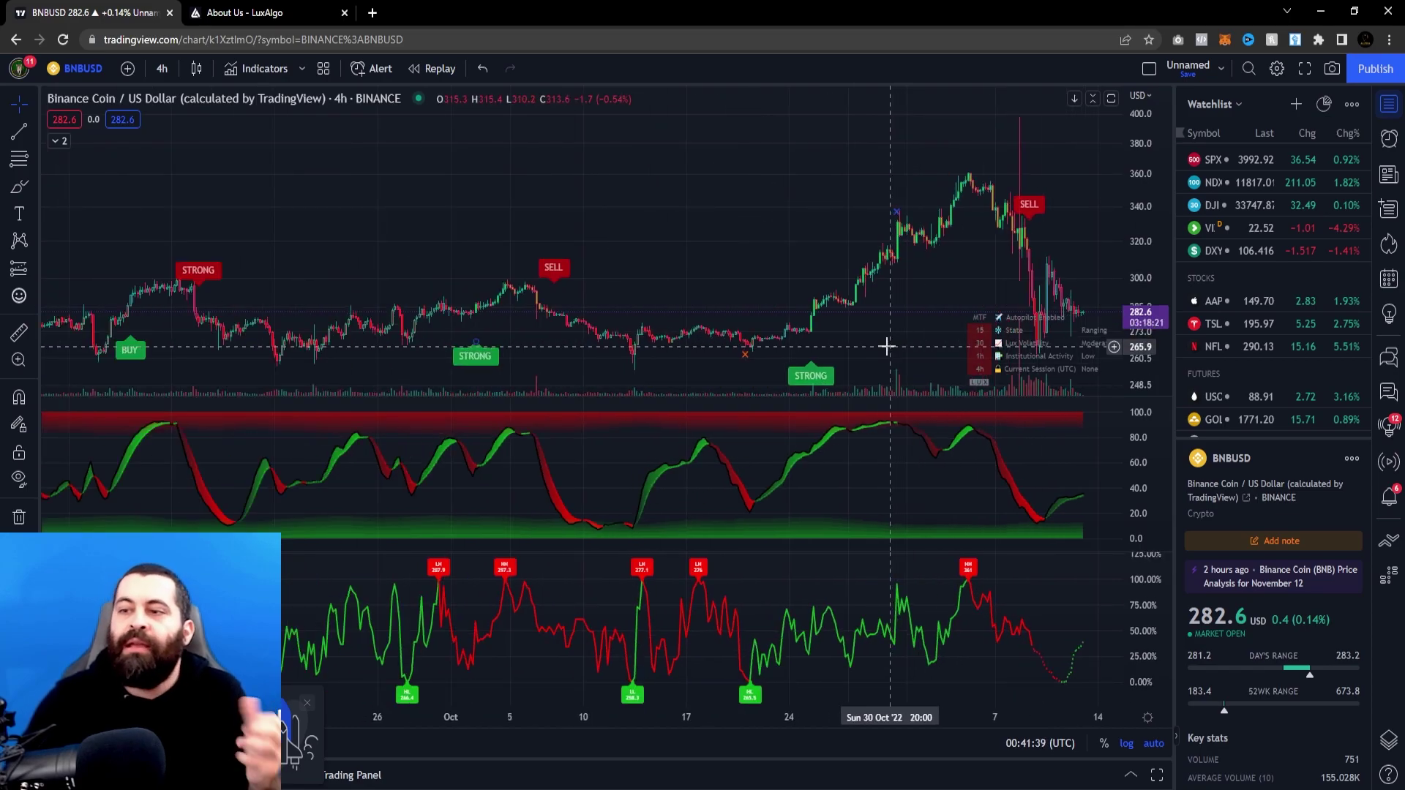
pyautogui.scroll(4, 842, 350)
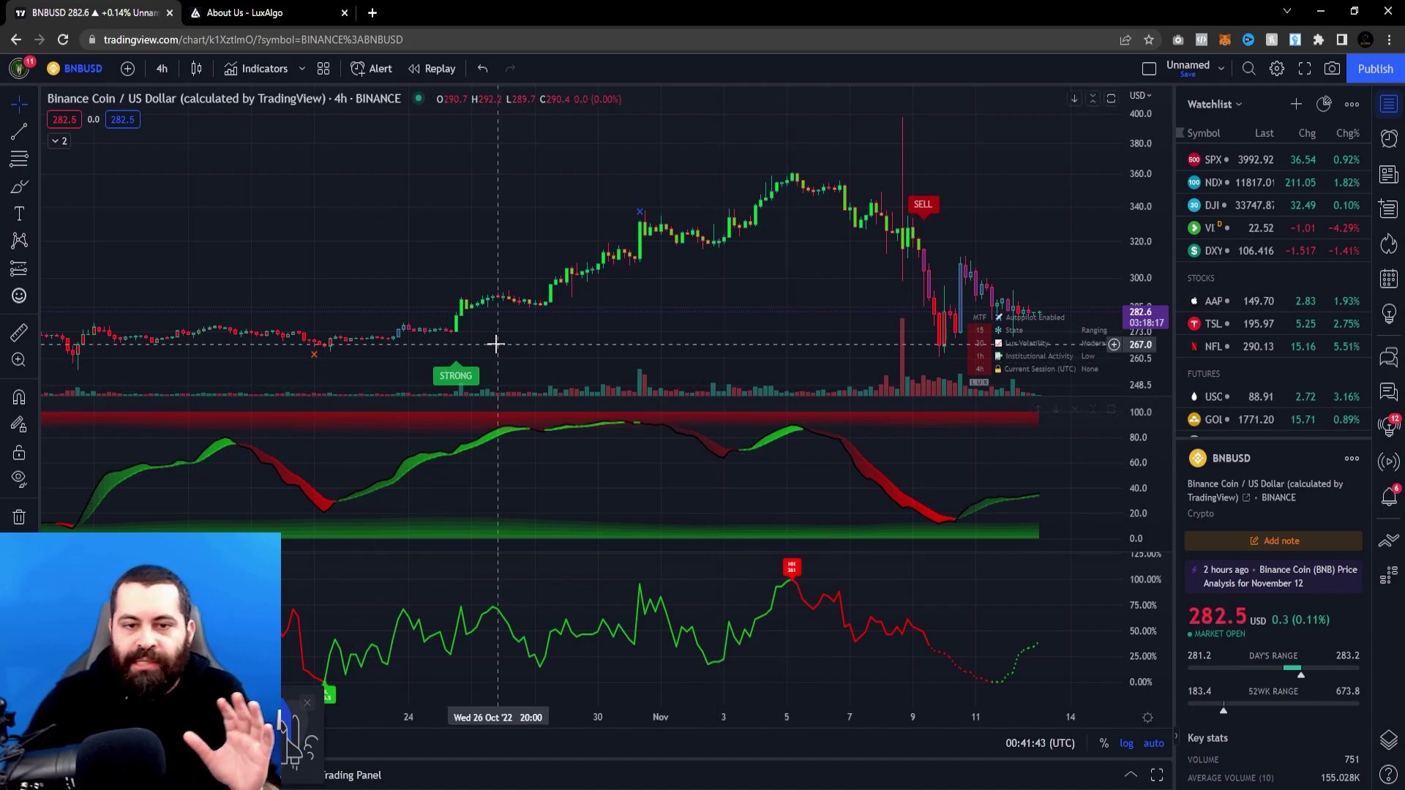
pyautogui.doubleClick(457, 382)
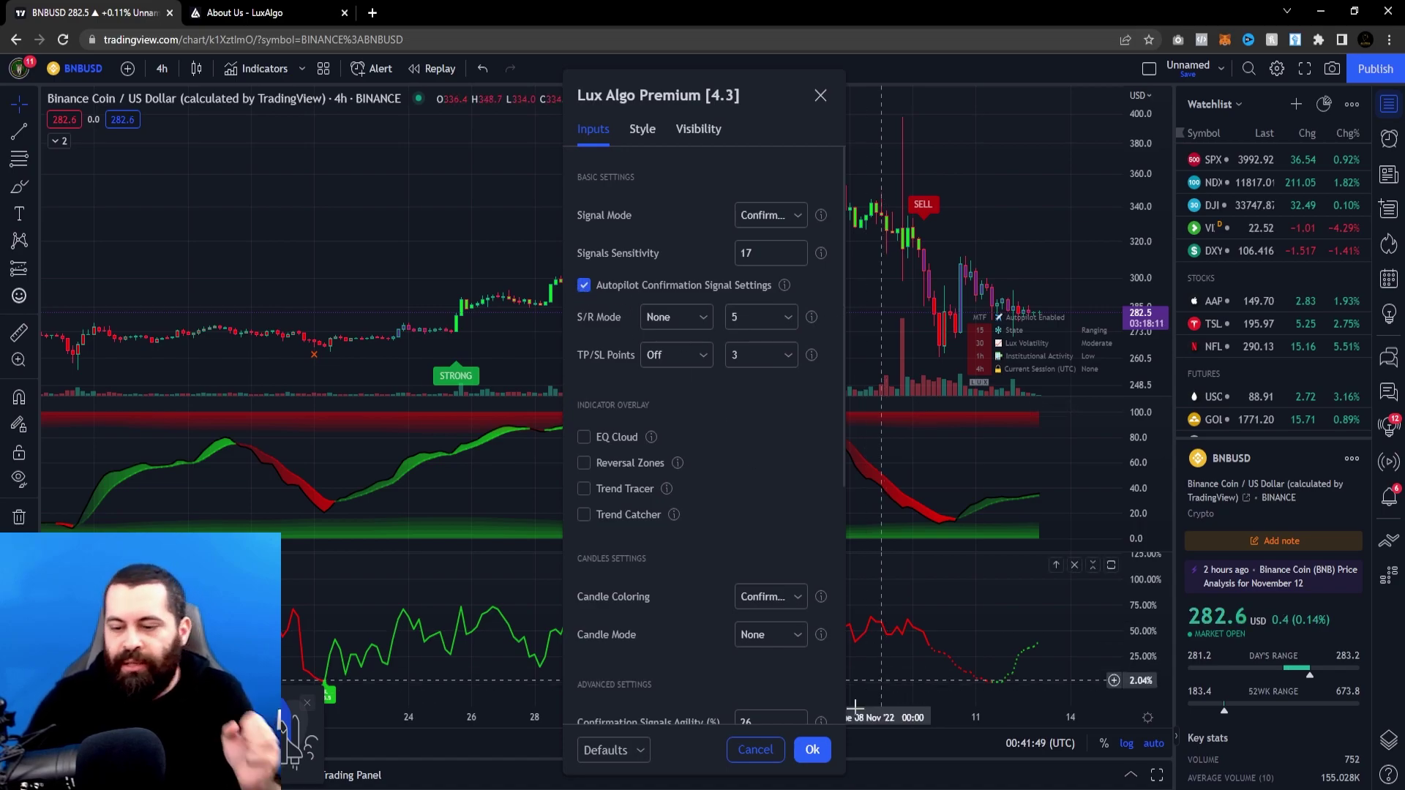
# - Close the settings, reopen them and disable Autopilot Confirmation Signal Settings
pyautogui.click(813, 750)
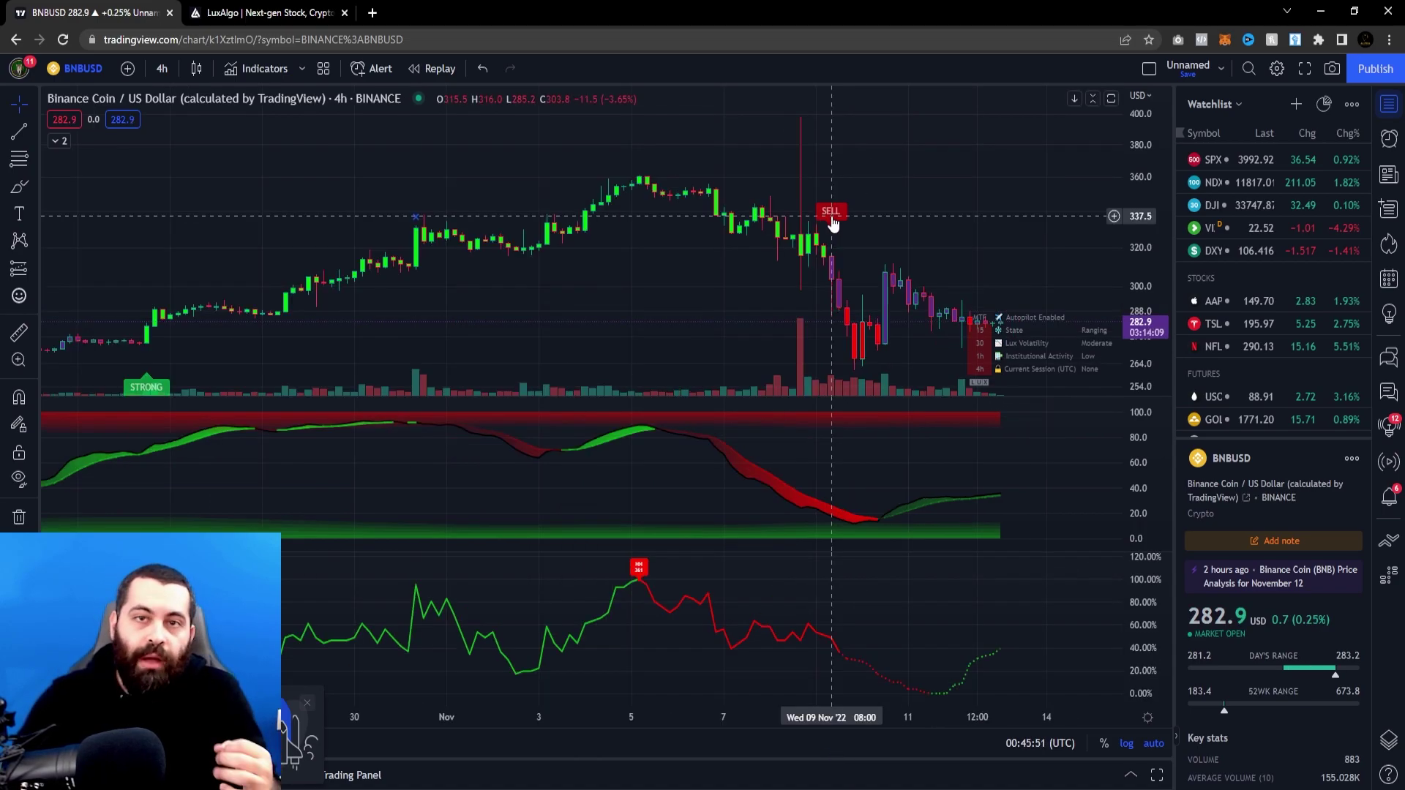
pyautogui.doubleClick(833, 218)
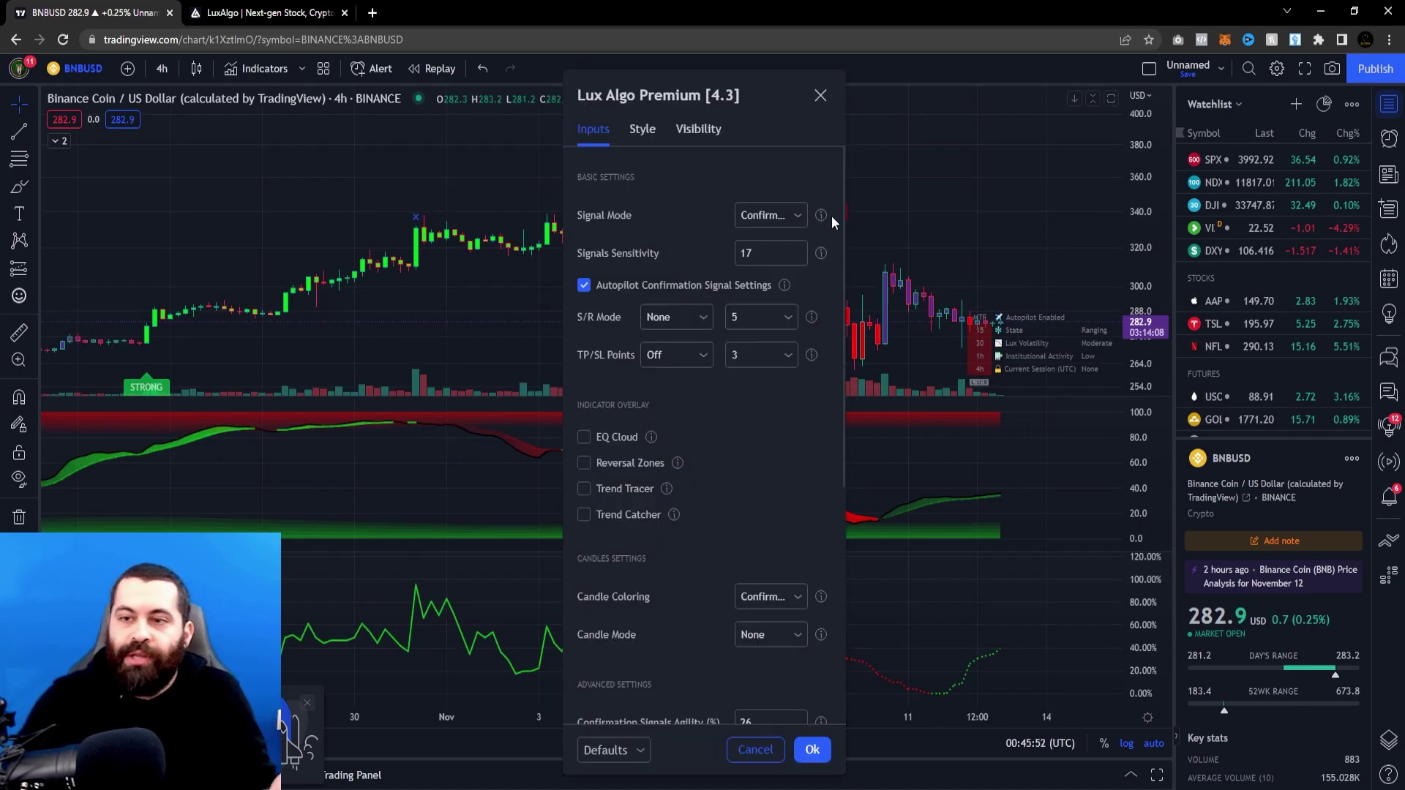
pyautogui.click(584, 287)
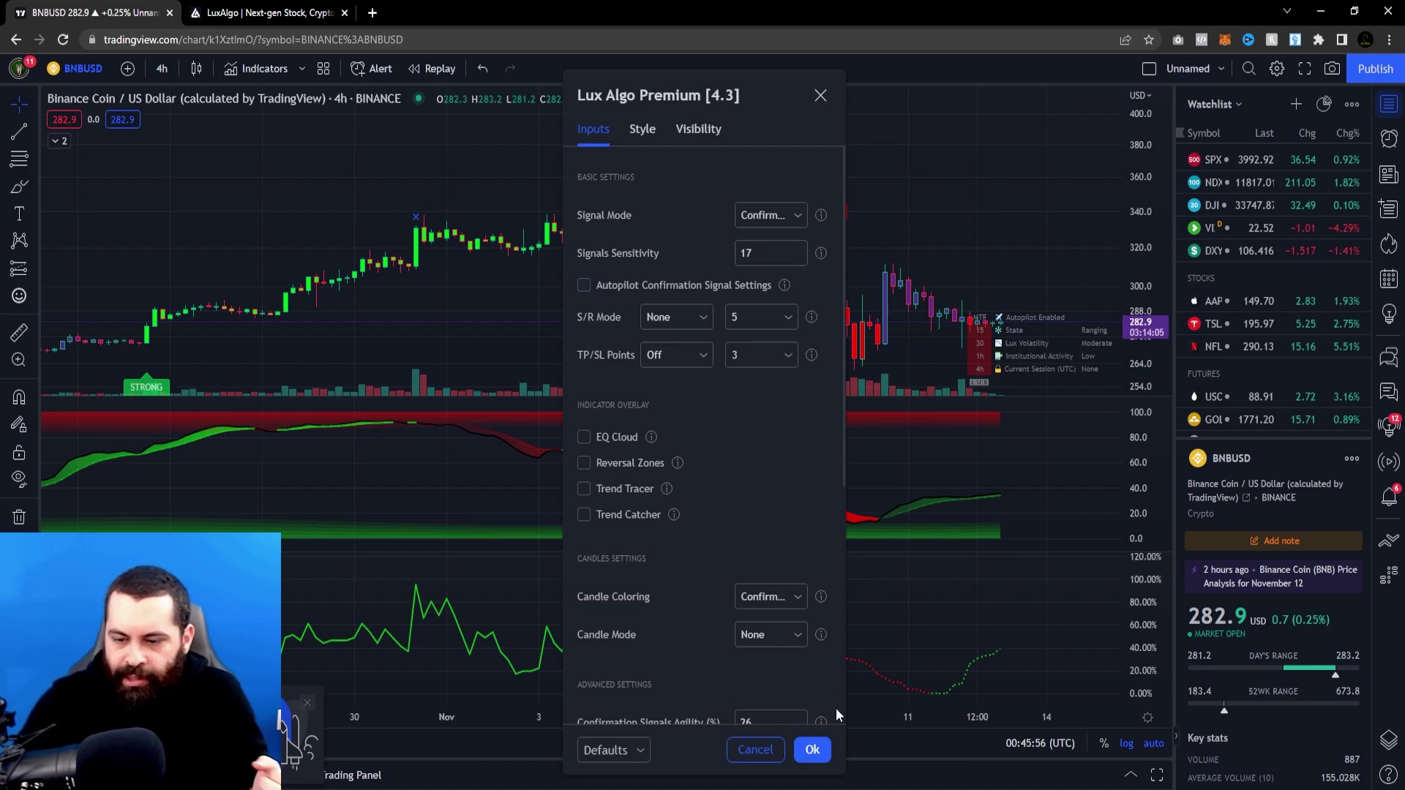
pyautogui.click(812, 749)
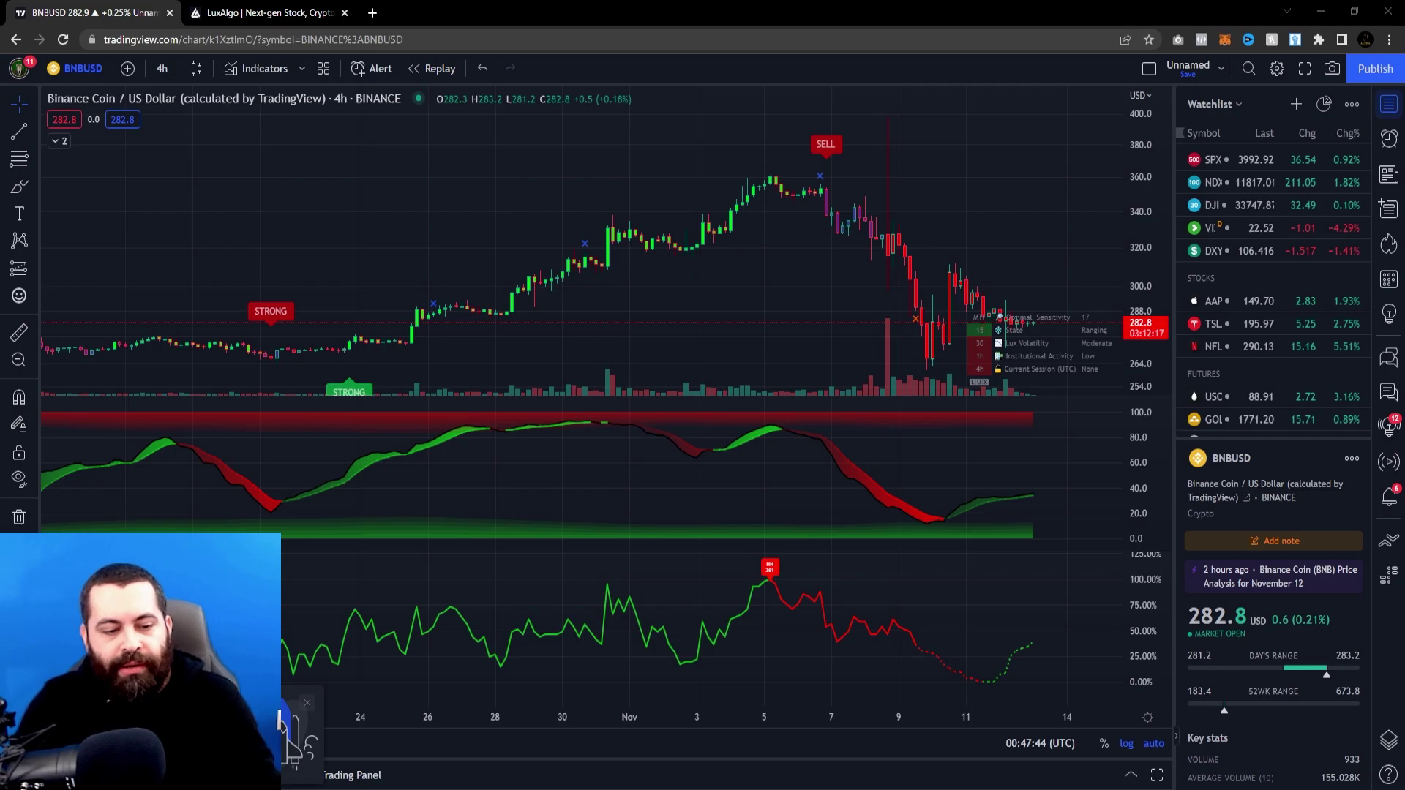
pyautogui.hotkey('alt', 'Tab')
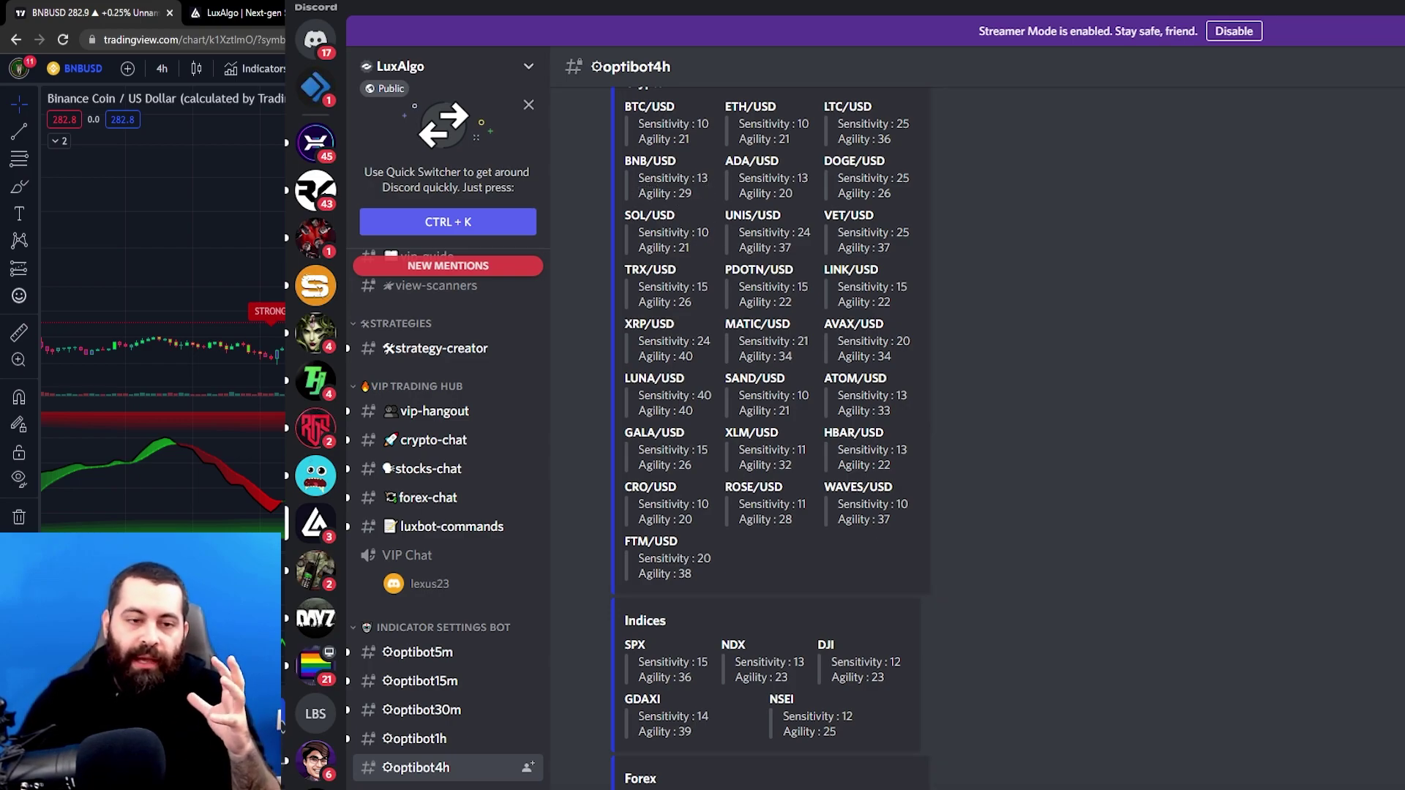
pyautogui.click(283, 724)
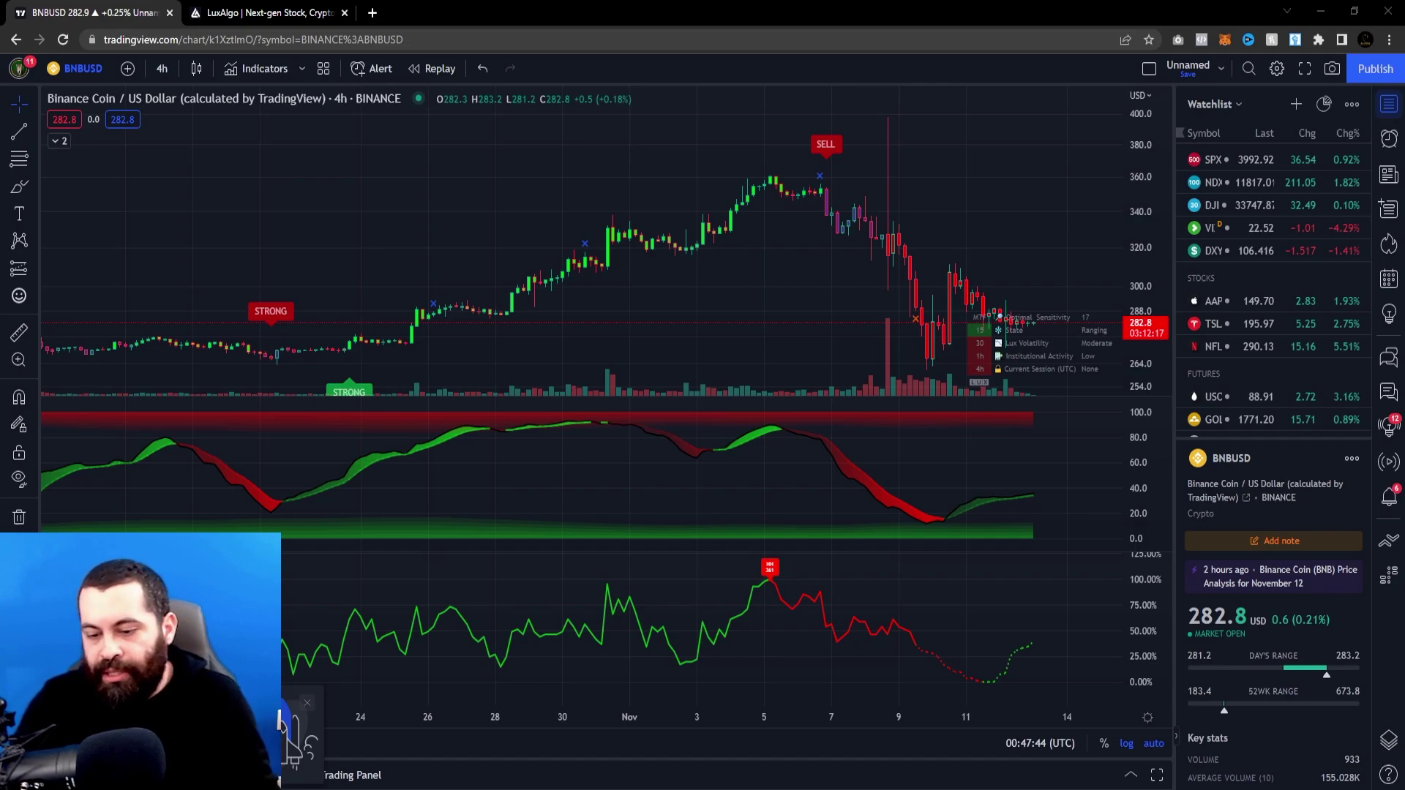
# - Change Lux Algo Premium Signals Sensitivity from 17 to 13 and replace Confirmation Signals Agility 26
pyautogui.doubleClick(831, 150)
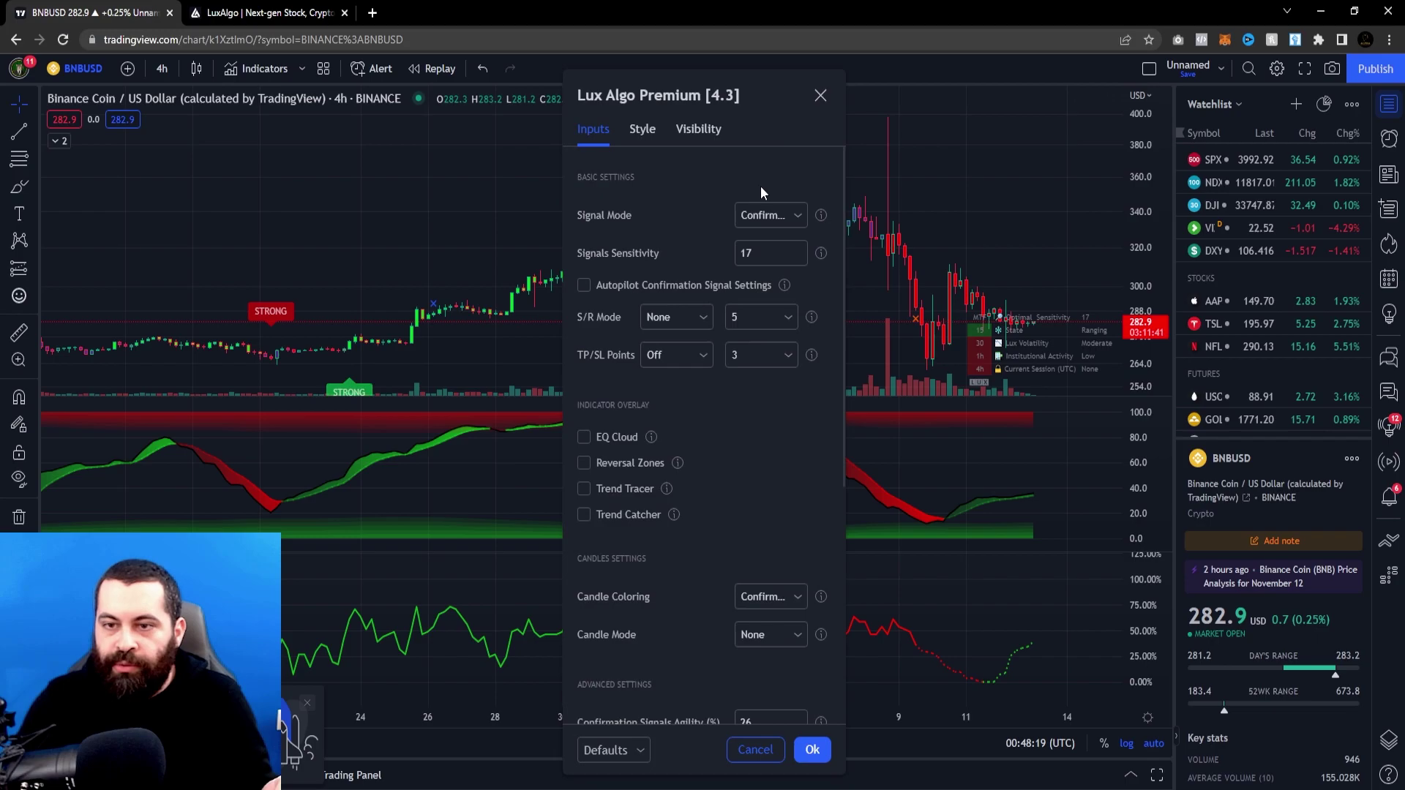
pyautogui.doubleClick(772, 251)
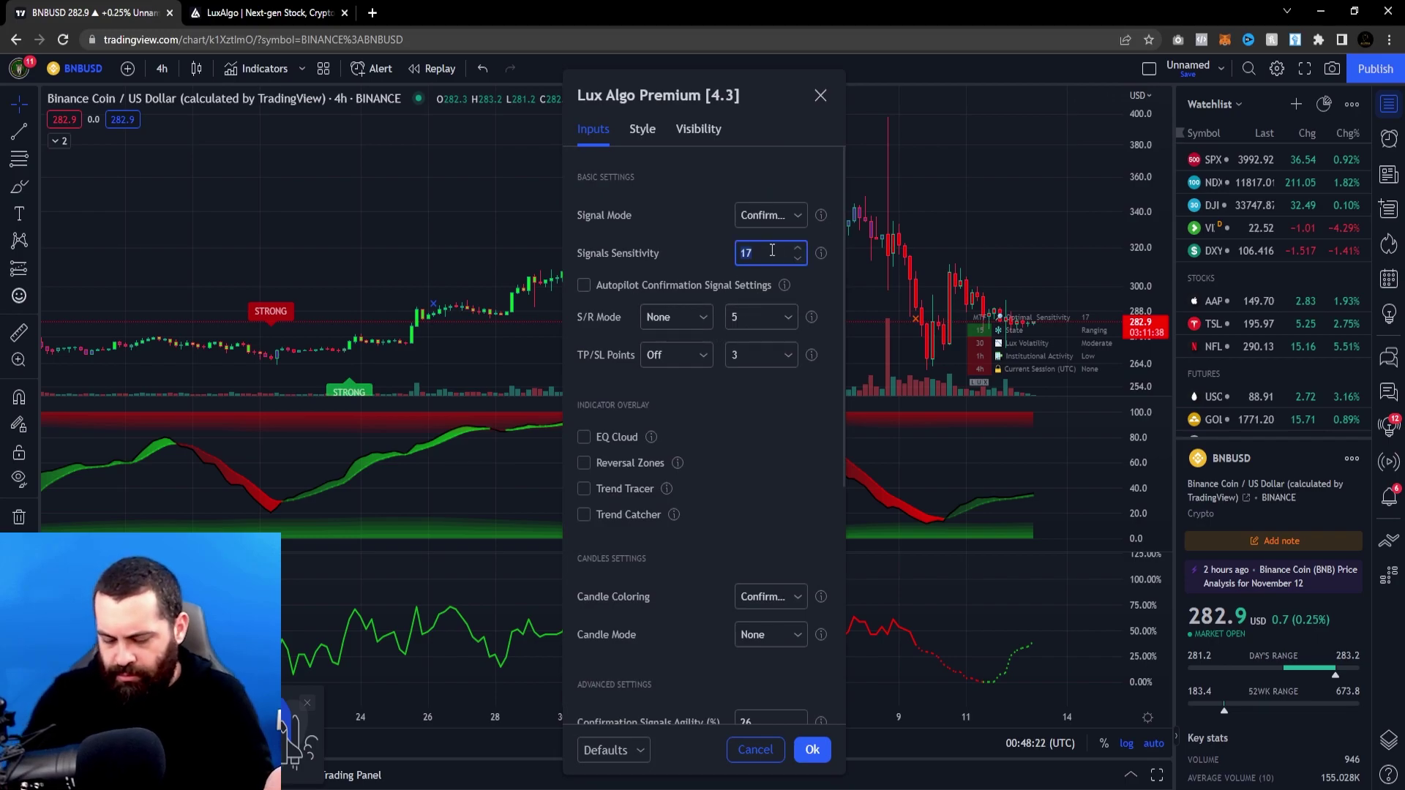
pyautogui.write('13')
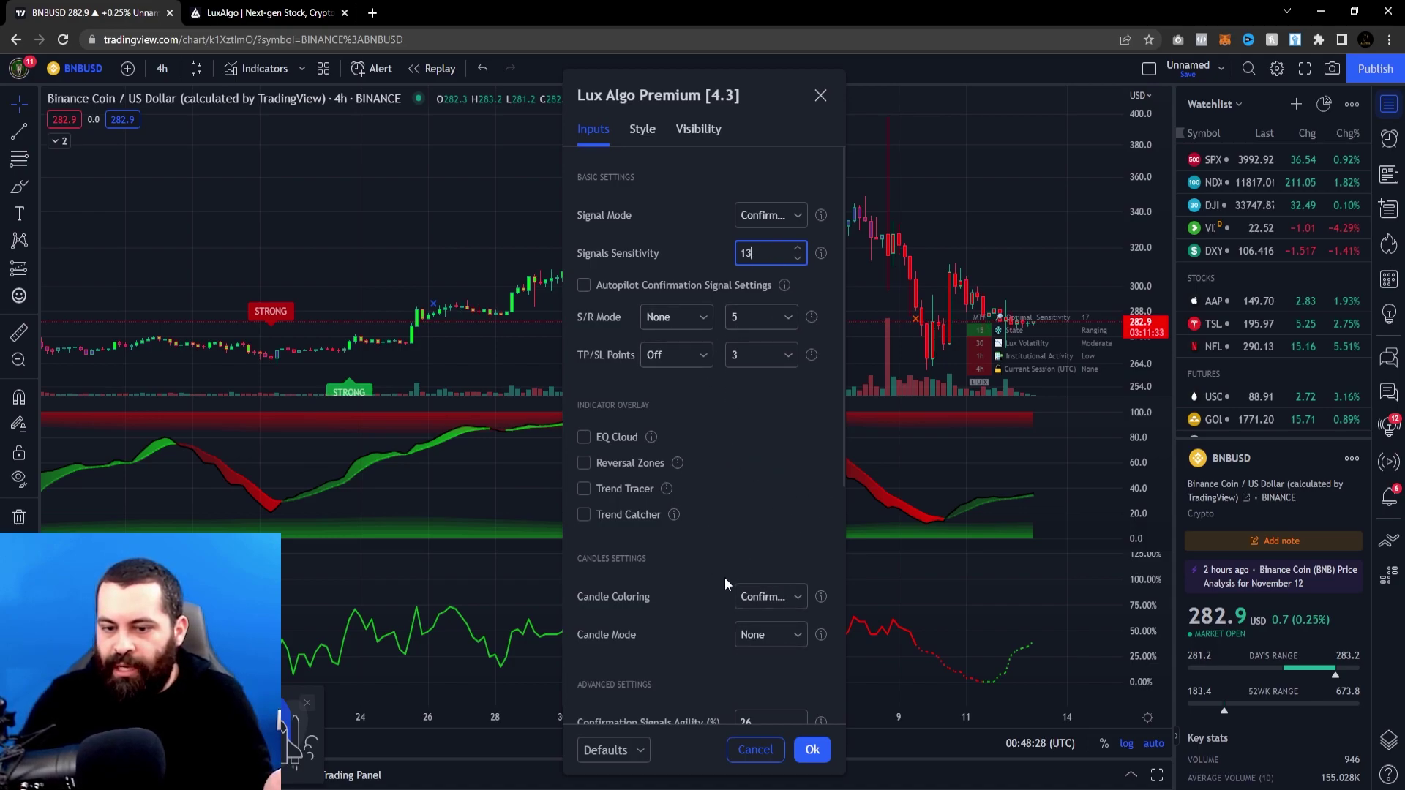
pyautogui.scroll(-2, 717, 584)
pyautogui.doubleClick(764, 571)
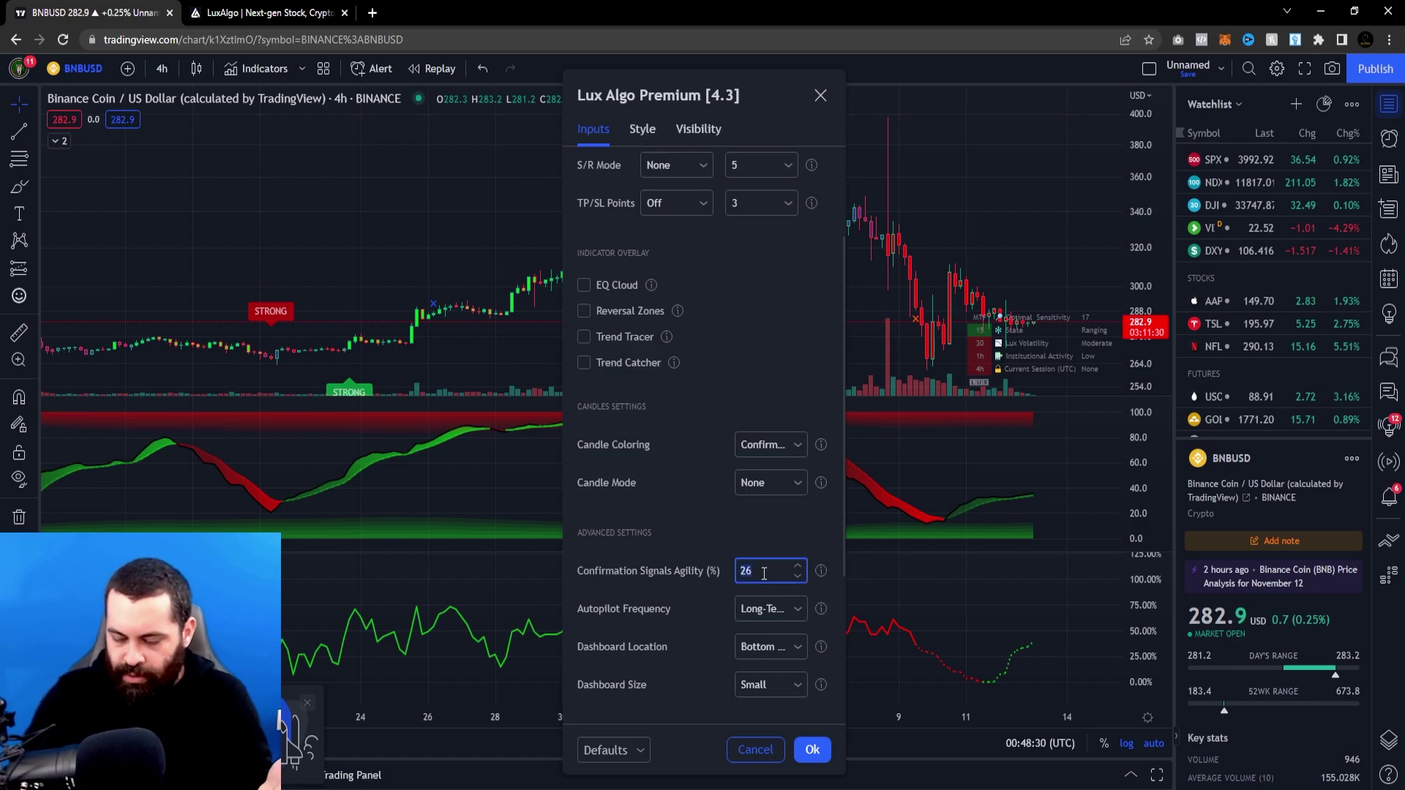
pyautogui.write('10')
pyautogui.click(812, 750)
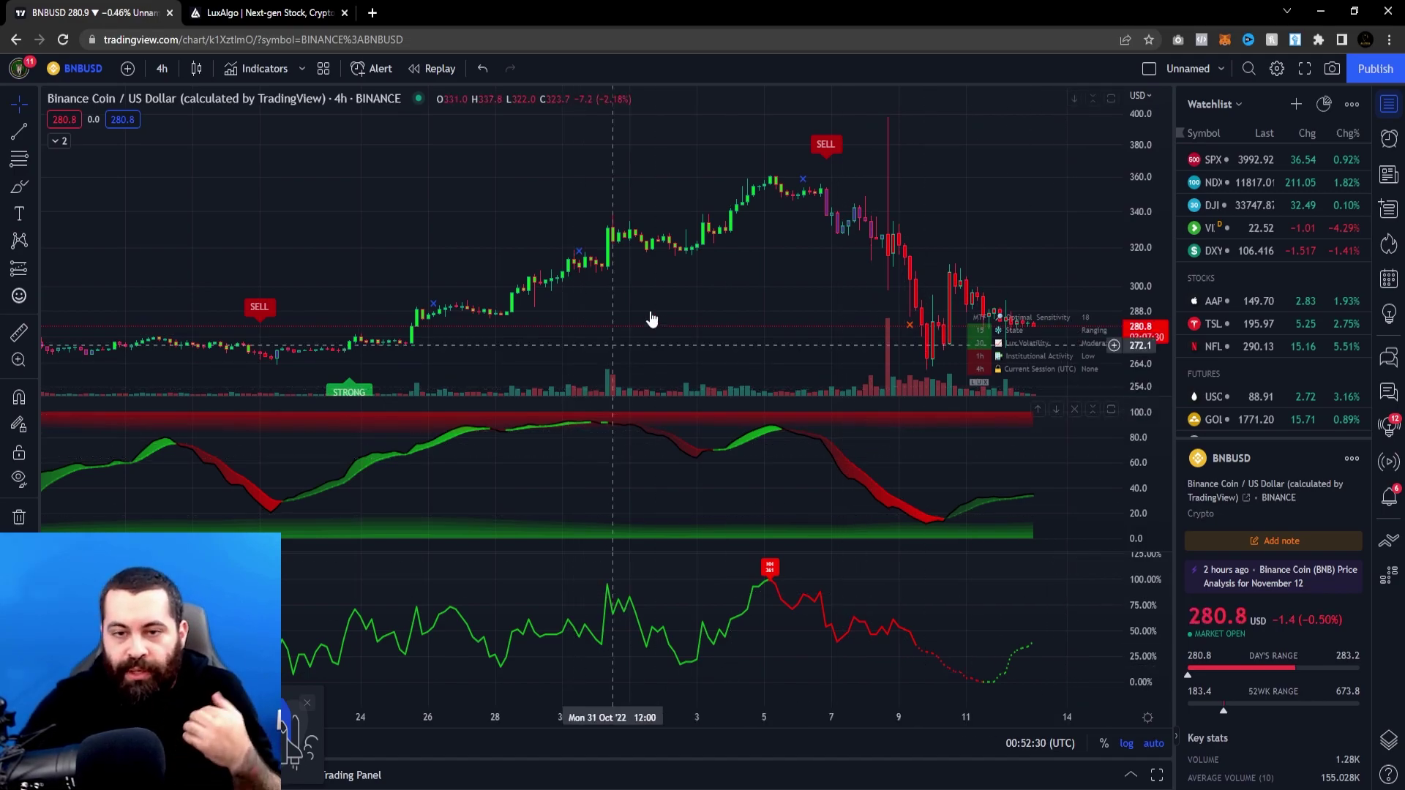
# - Check the sensitivity 13 and agility 29 settings unchanged, then go to the LuxAlgo pricing tab
pyautogui.doubleClick(820, 149)
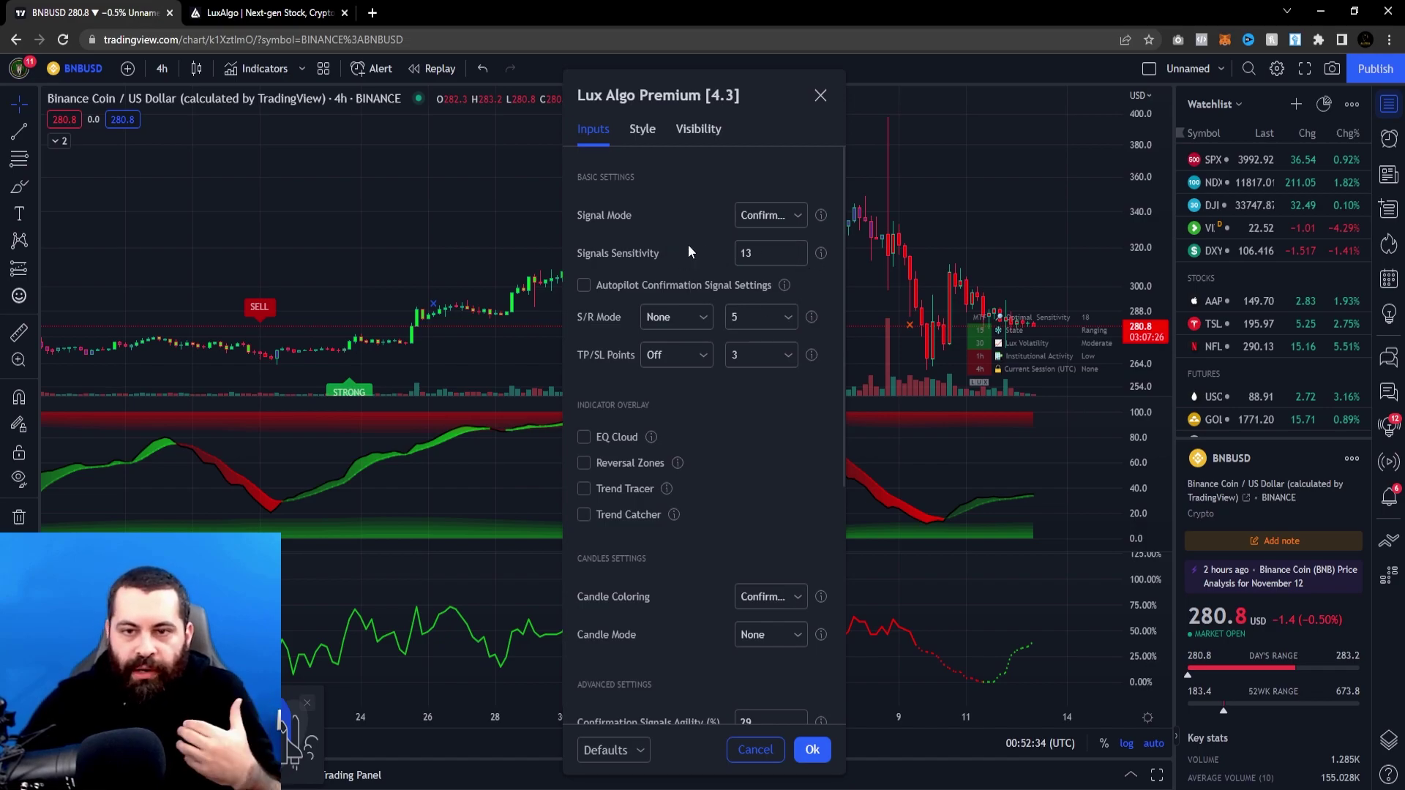
pyautogui.scroll(-2, 820, 495)
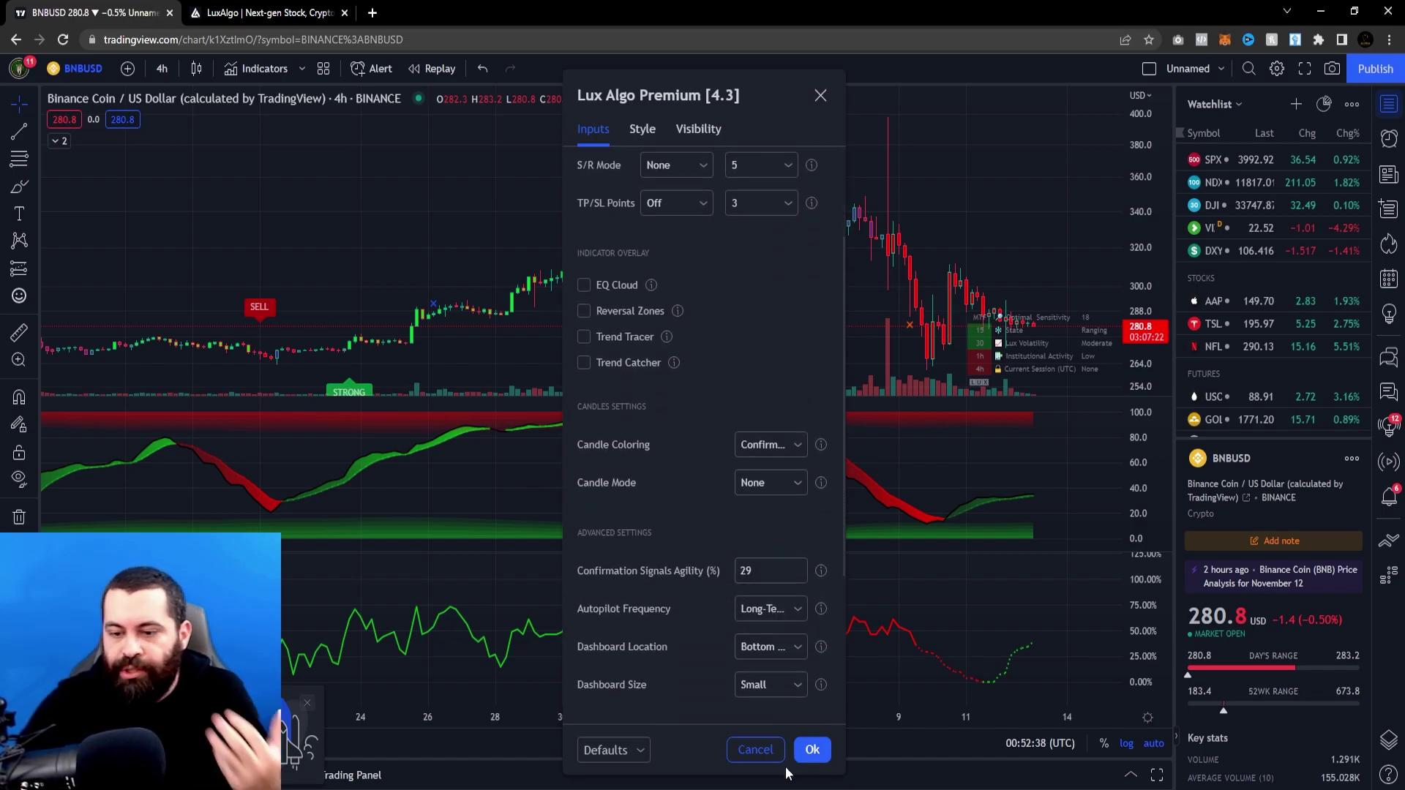
pyautogui.click(758, 756)
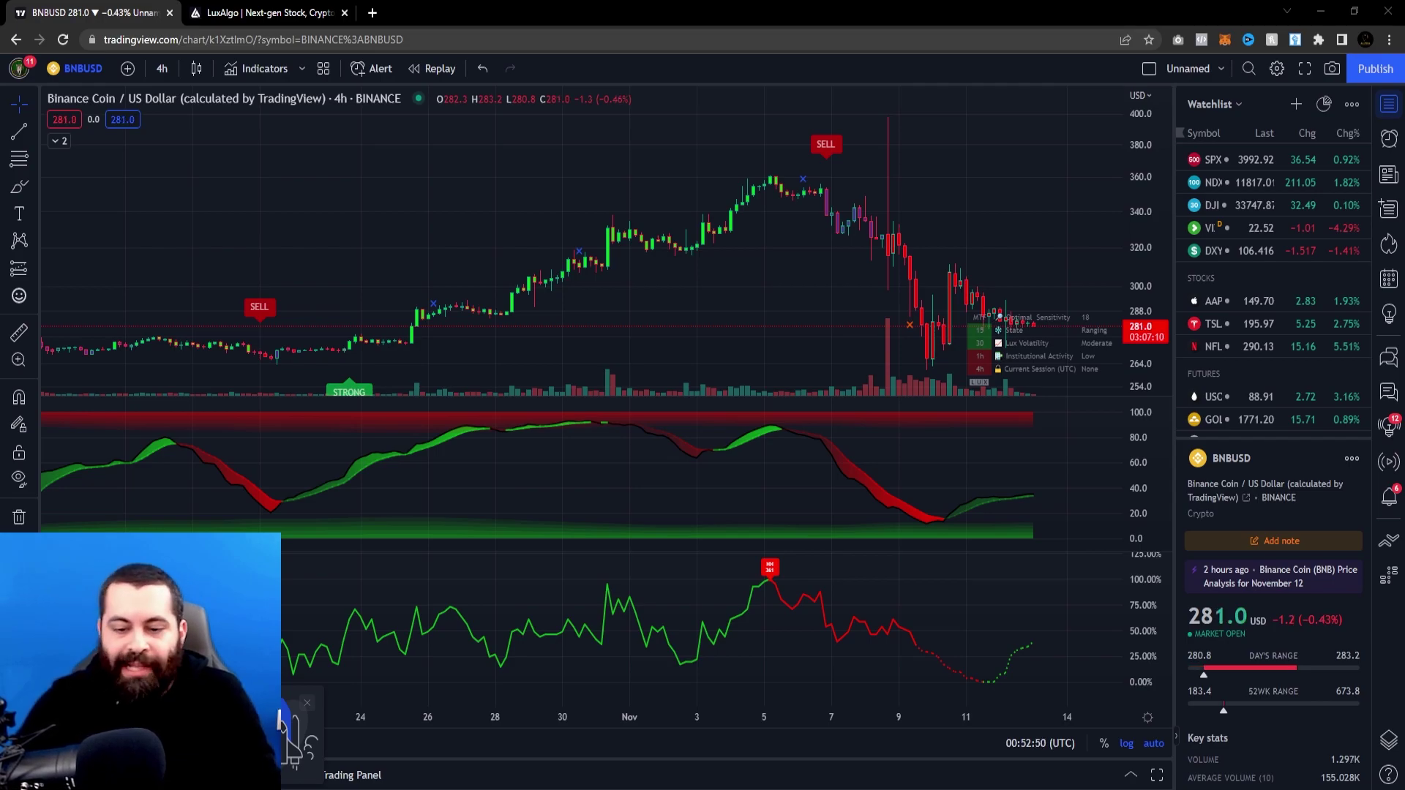
pyautogui.click(239, 14)
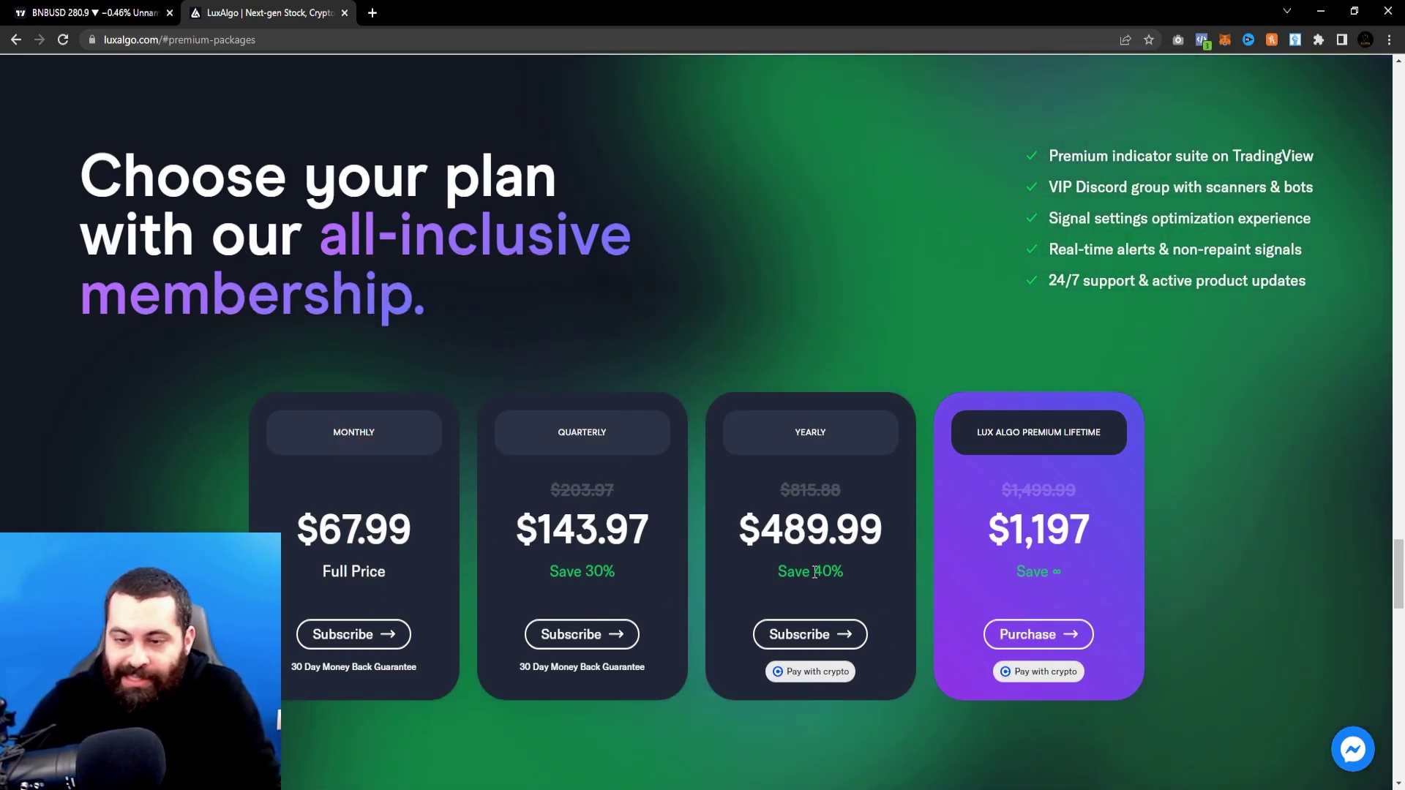
pyautogui.scroll(10, 551, 253)
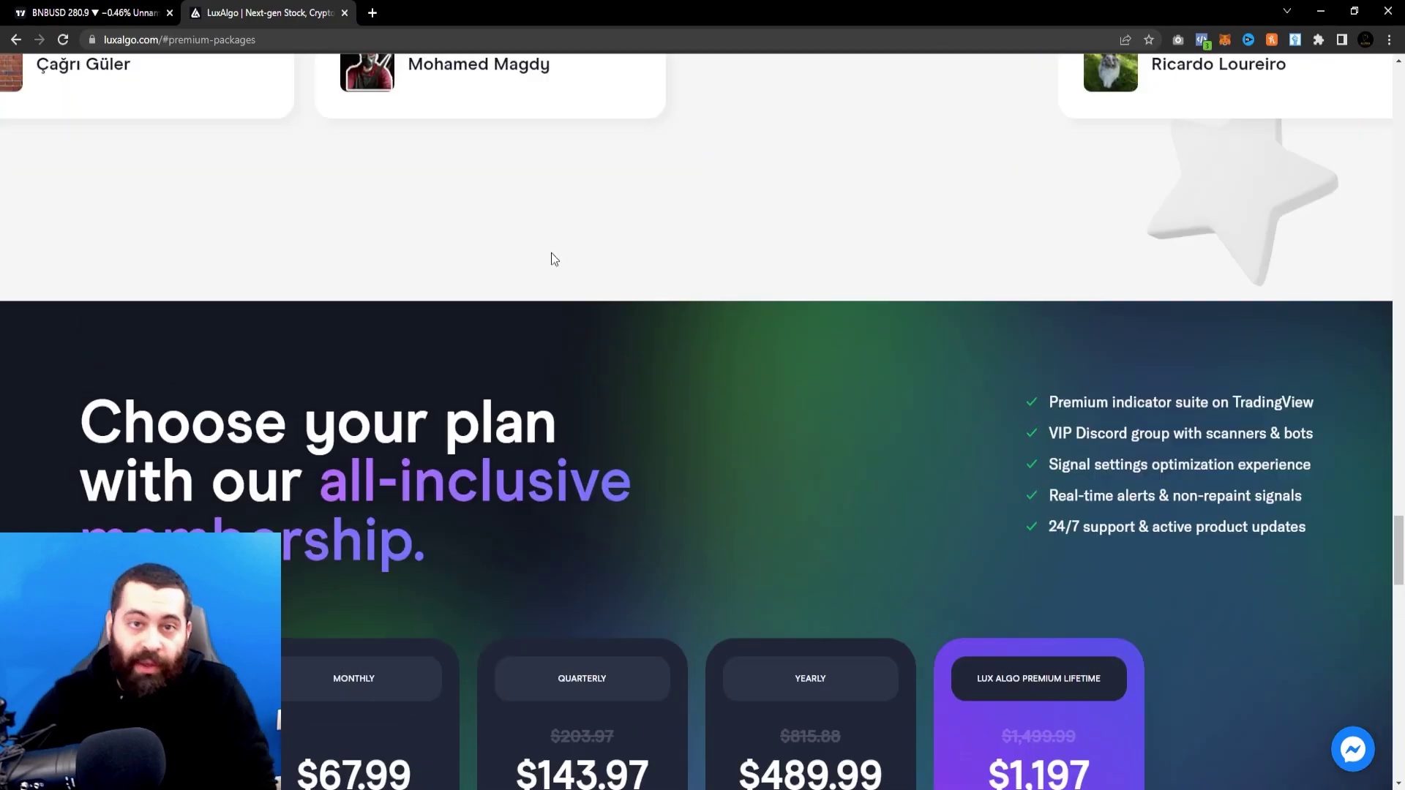
pyautogui.scroll(15, 550, 252)
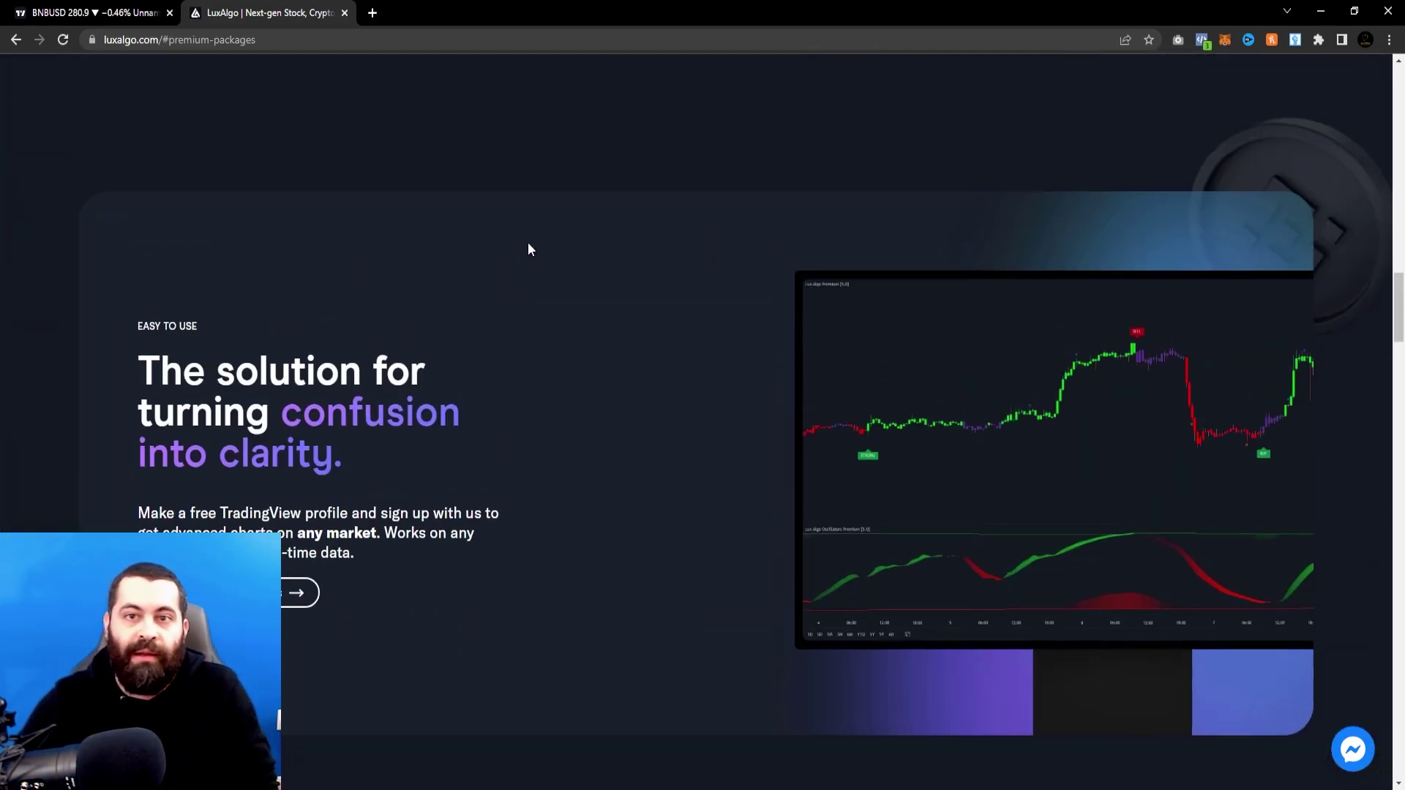
pyautogui.scroll(10, 505, 234)
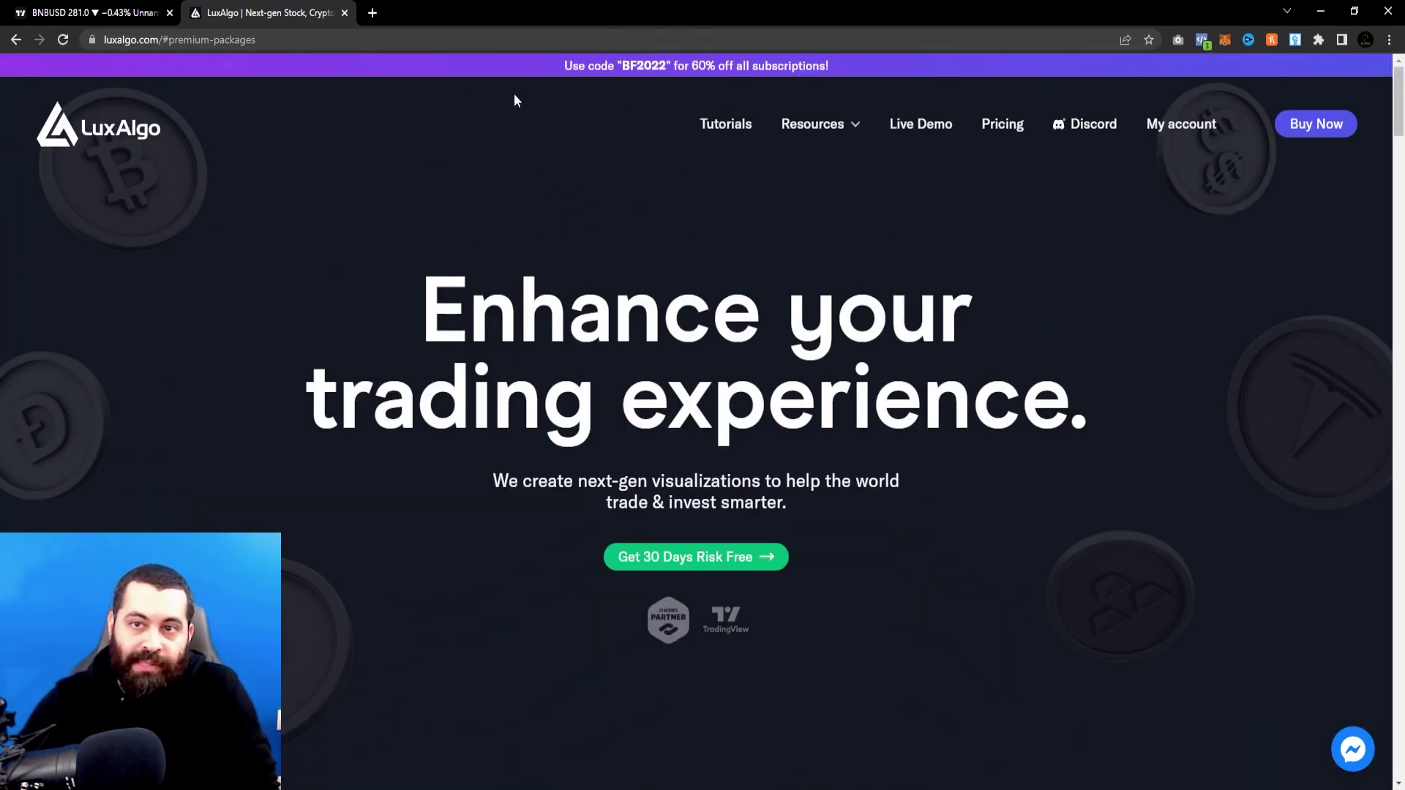
pyautogui.scroll(-15, 695, 419)
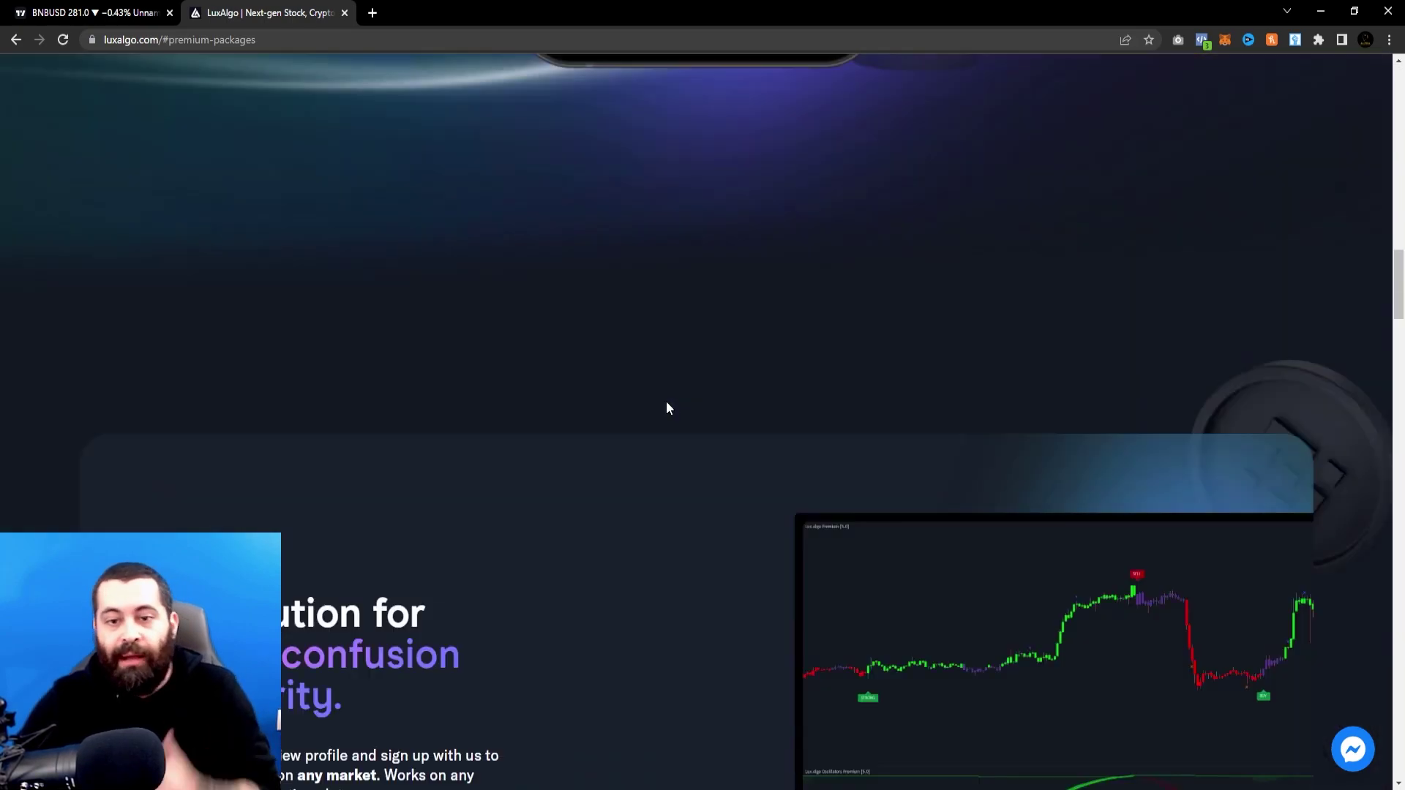
pyautogui.scroll(-20, 650, 411)
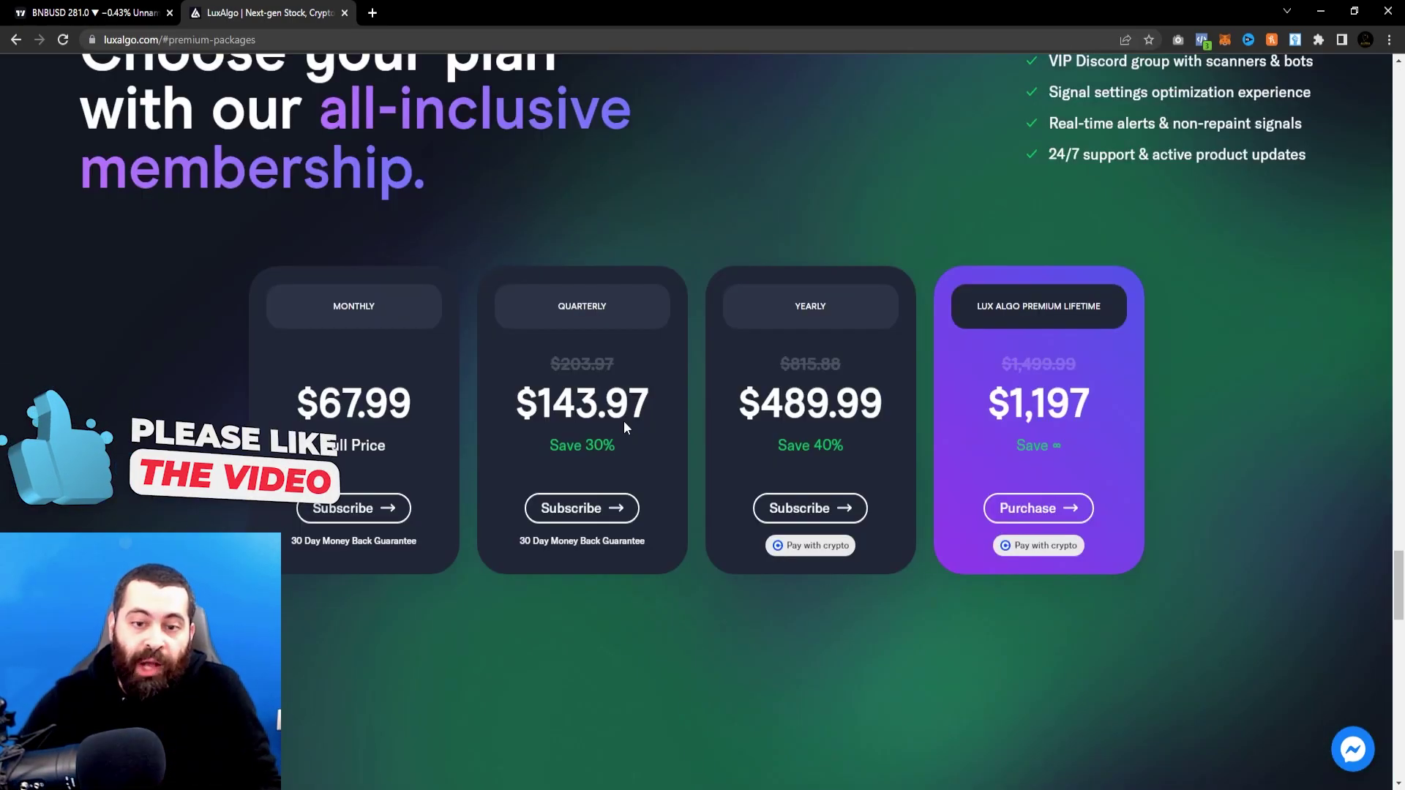
pyautogui.scroll(8, 624, 428)
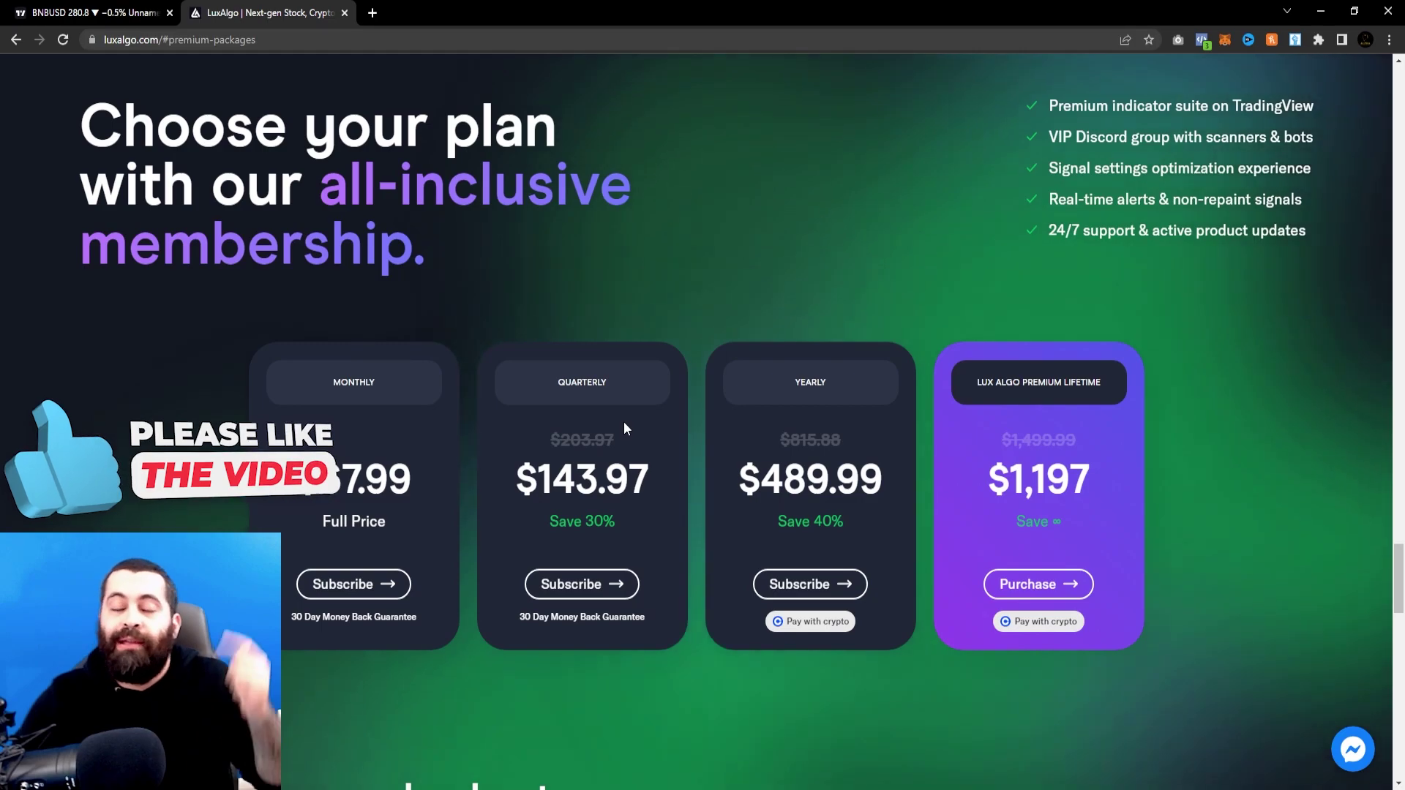